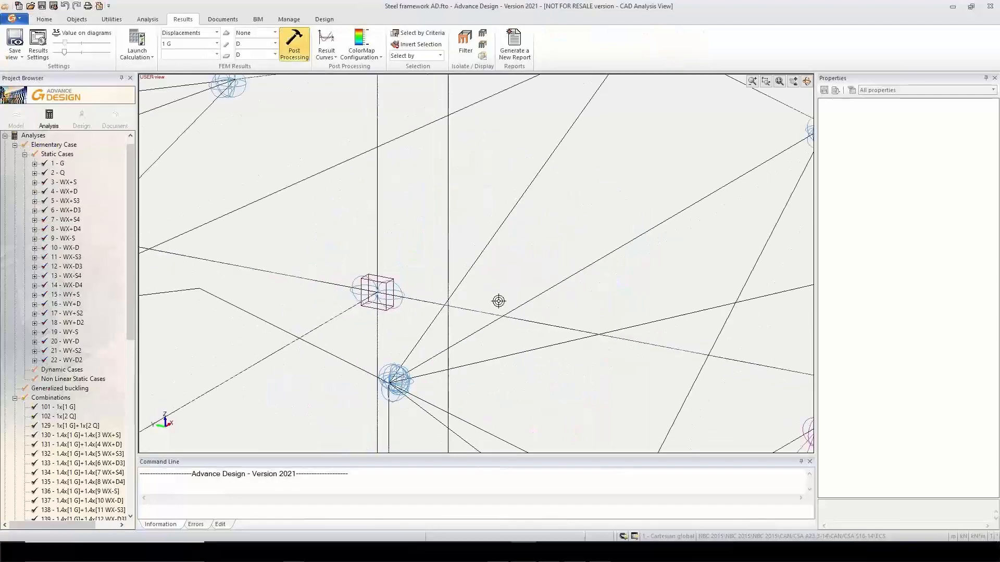
scroll(500, 292, down, 10)
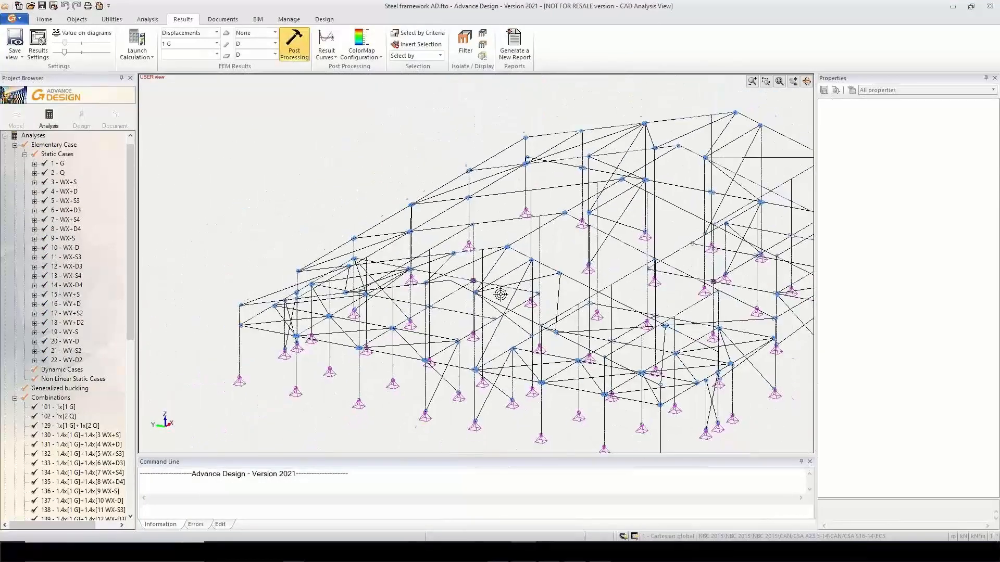
scroll(503, 295, up, 1)
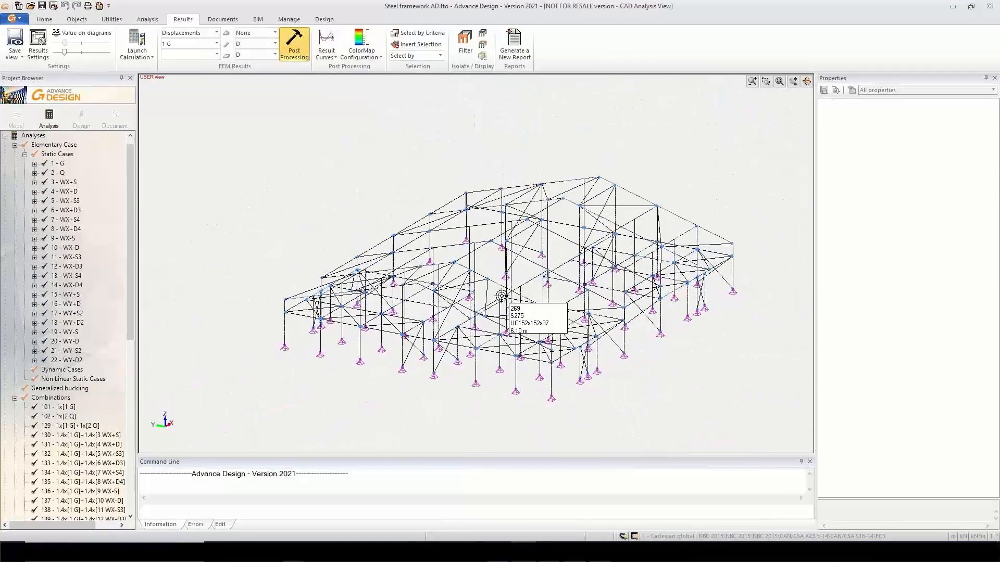
mouse_move(499, 310)
shift+middle_down()
mouse_move(471, 330)
mouse_move(500, 327)
shift+middle_up()
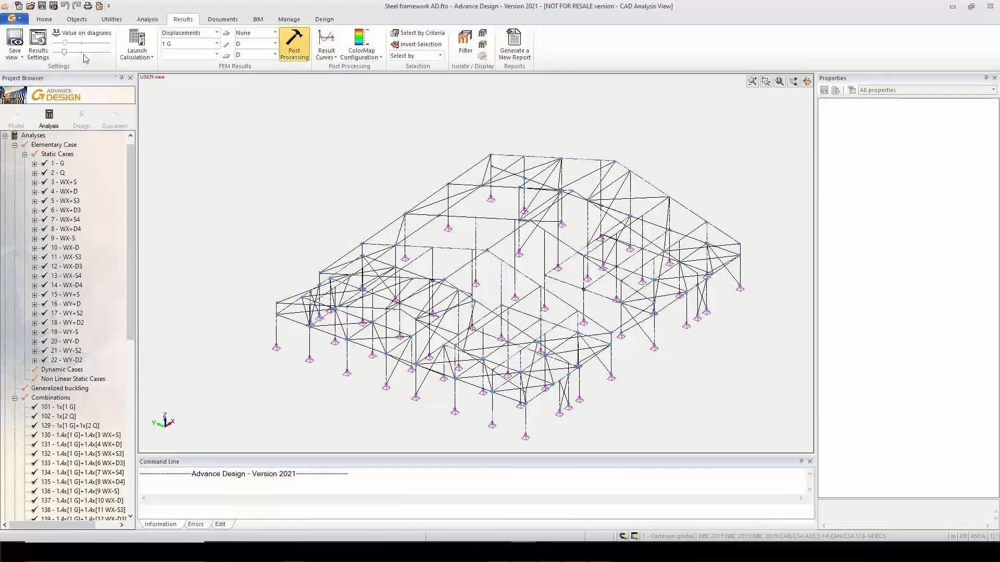
Save a copy of the project to the Desktop as Webinar.fto
click(15, 22)
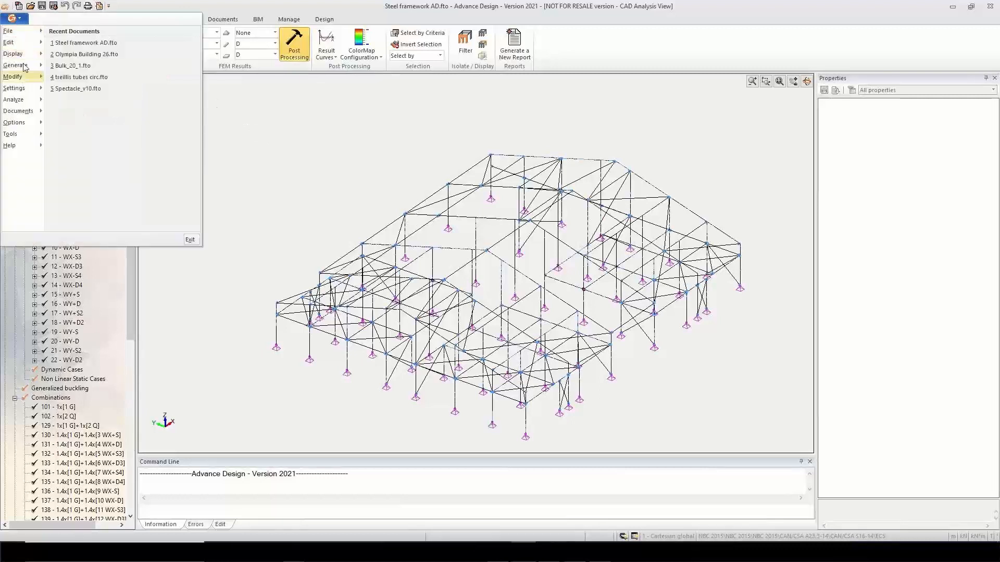
mouse_move(24, 35)
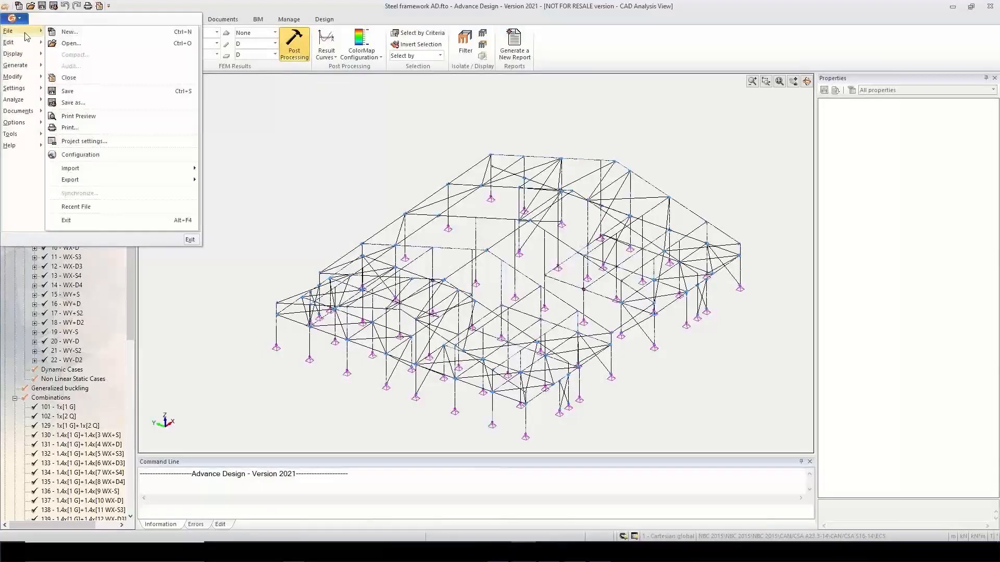
click(76, 104)
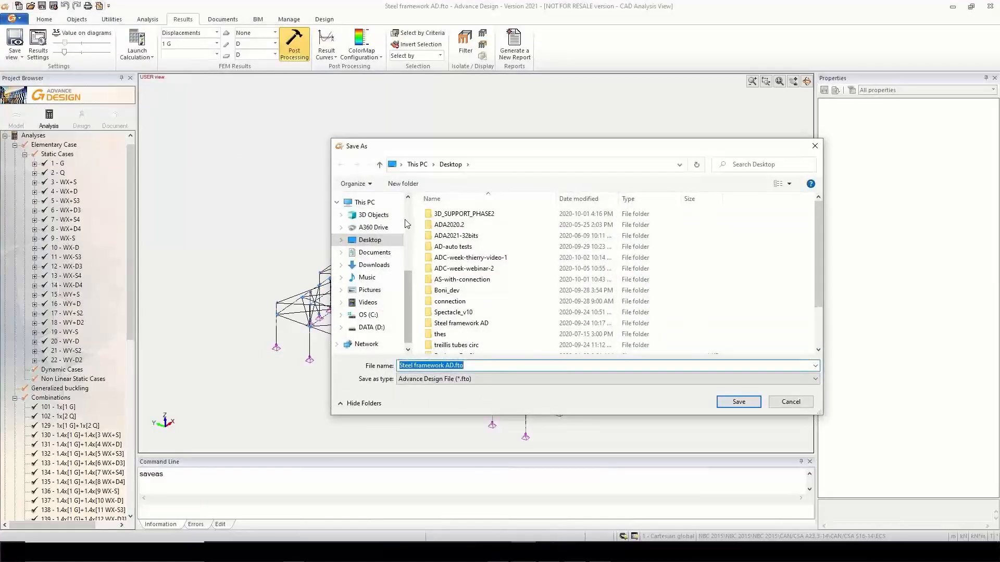
click(362, 239)
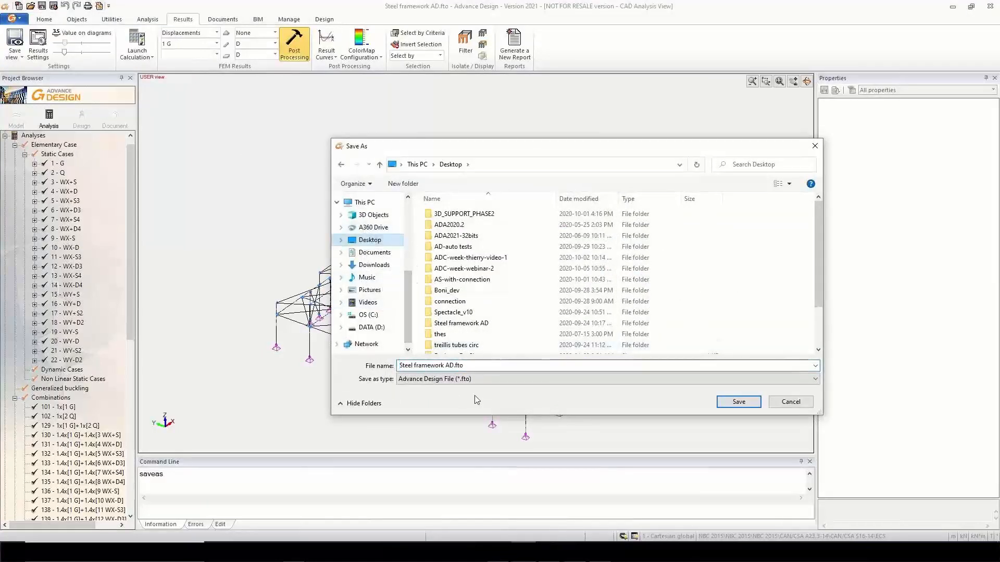
click(452, 366)
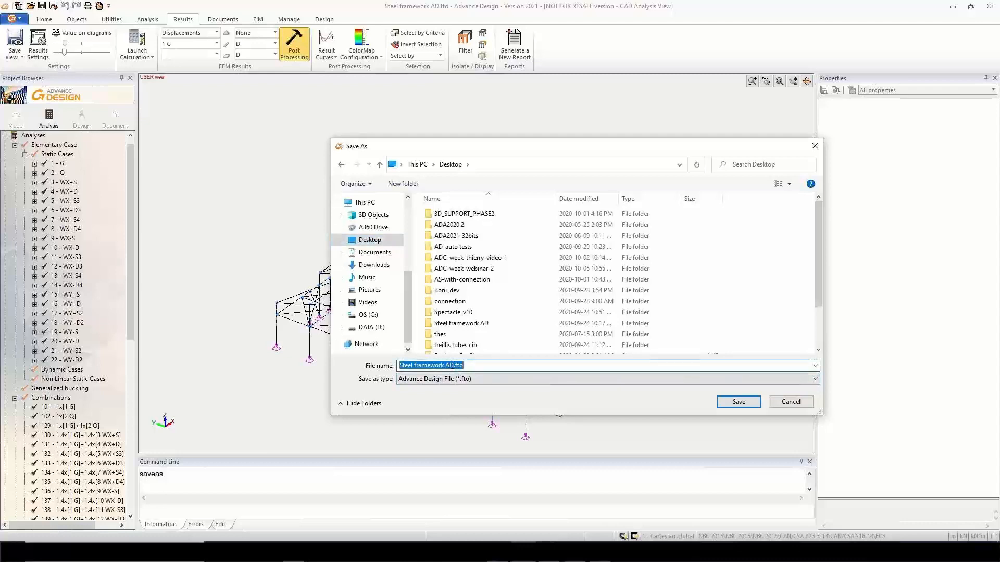
click(453, 365)
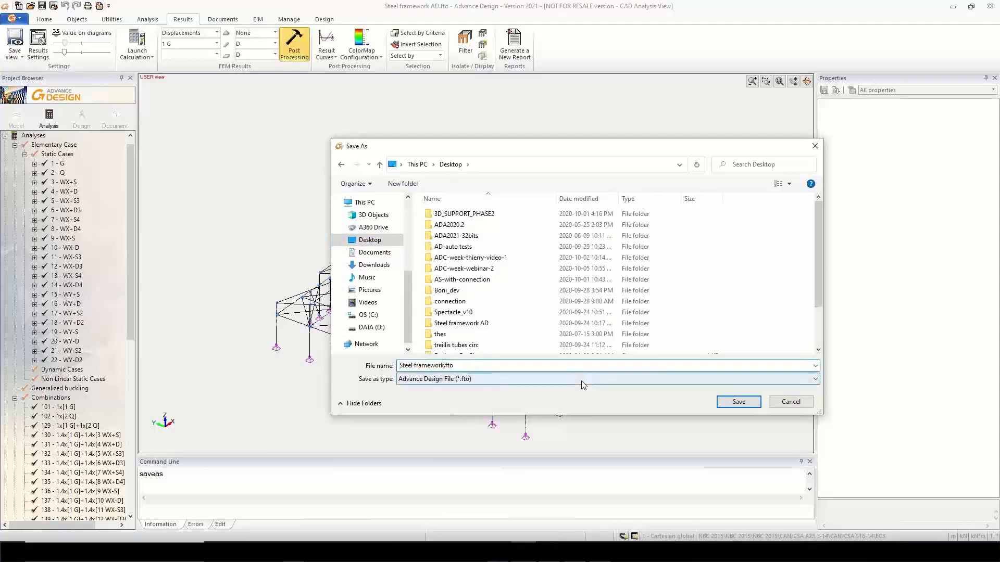
key(BackSpace)
key(BackSpace)
key(BackSpace)
key(BackSpace)
key(BackSpace)
key(BackSpace)
key(BackSpace)
key(BackSpace)
key(BackSpace)
key(BackSpace)
key(BackSpace)
key(BackSpace)
key(BackSpace)
key(BackSpace)
key(BackSpace)
text(Webinar)
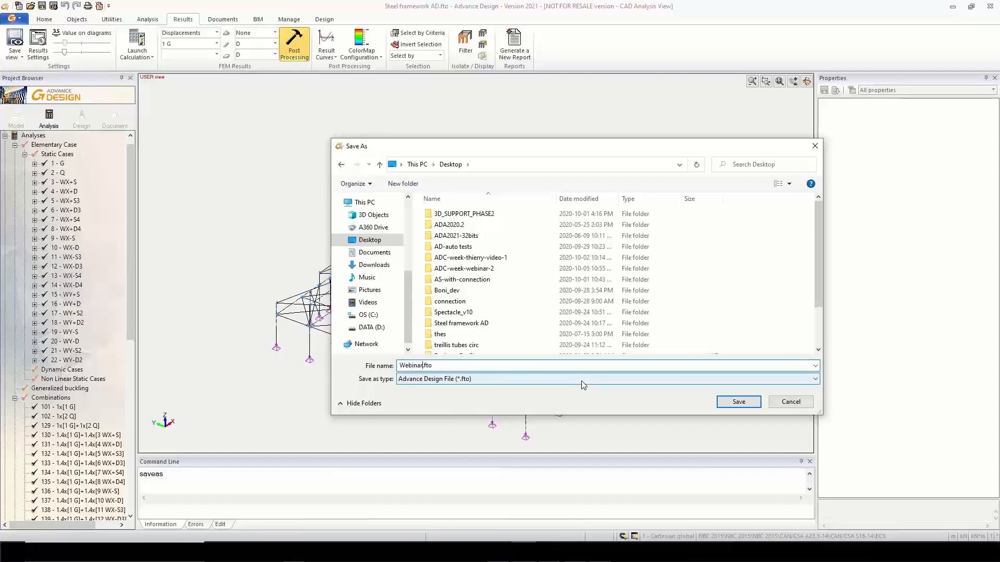
click(738, 401)
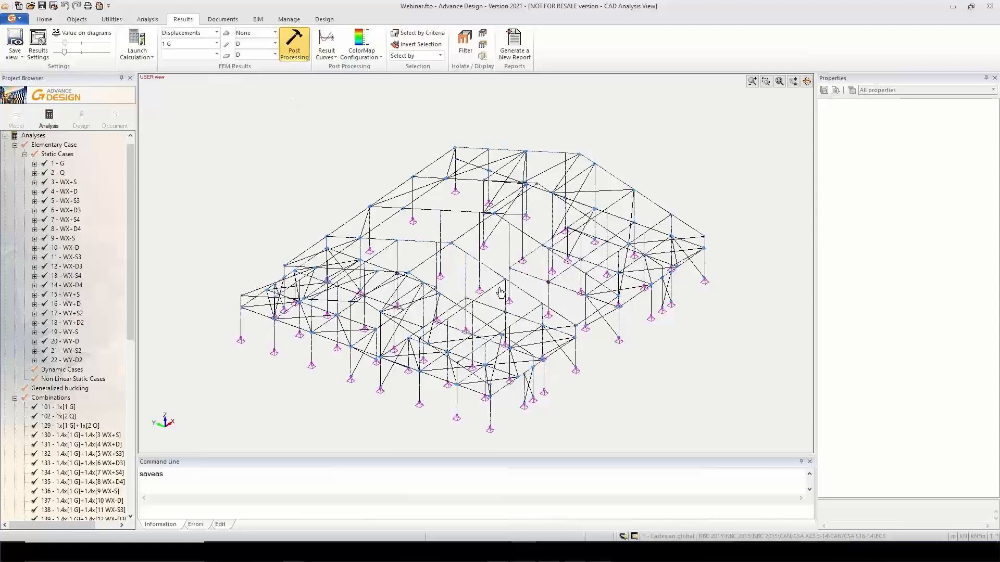
Start a GRAITEC BIM export of the model and set the file type to Steel markup language (*.smlx)
mouse_move(430, 327)
click(258, 21)
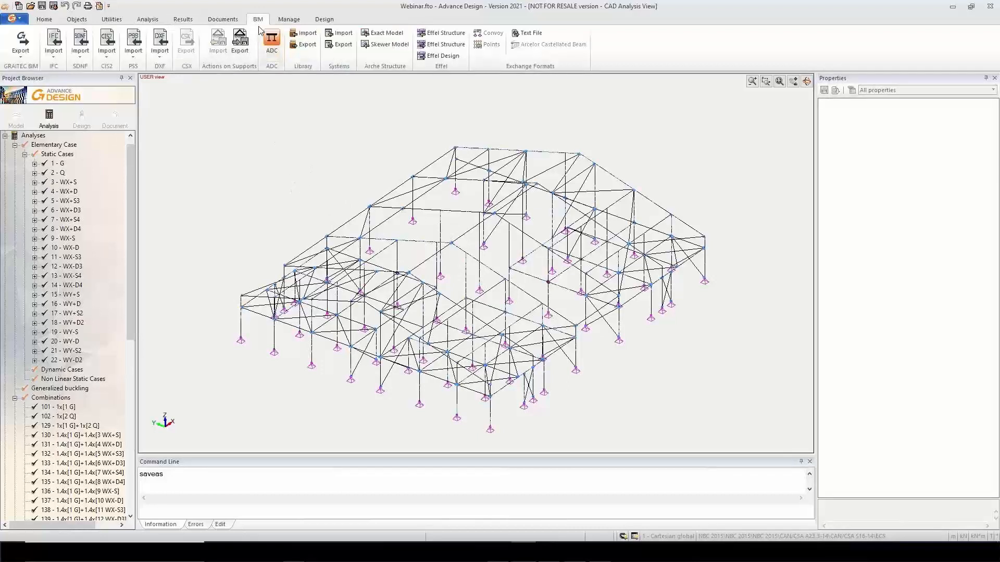
click(21, 42)
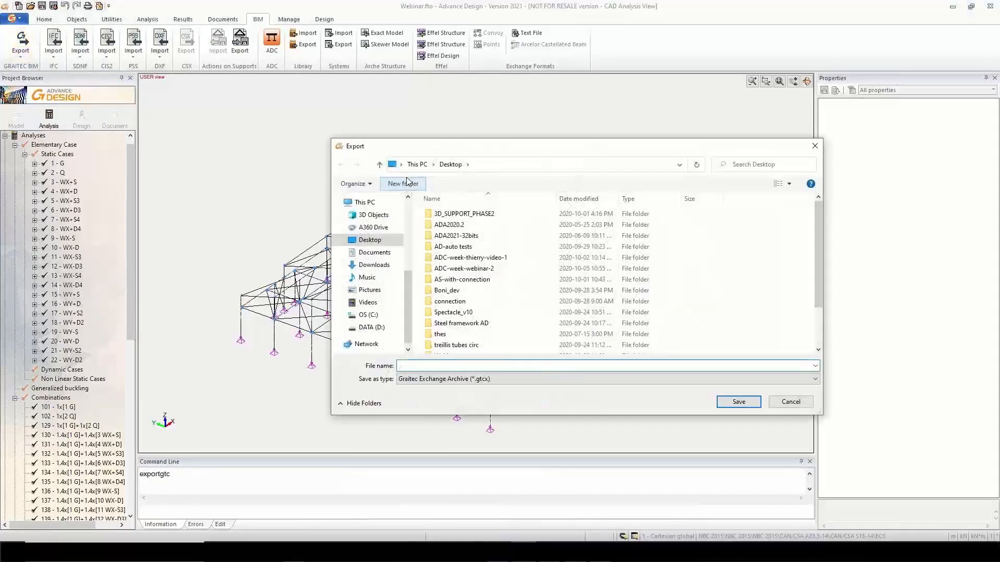
scroll(476, 255, down, 2)
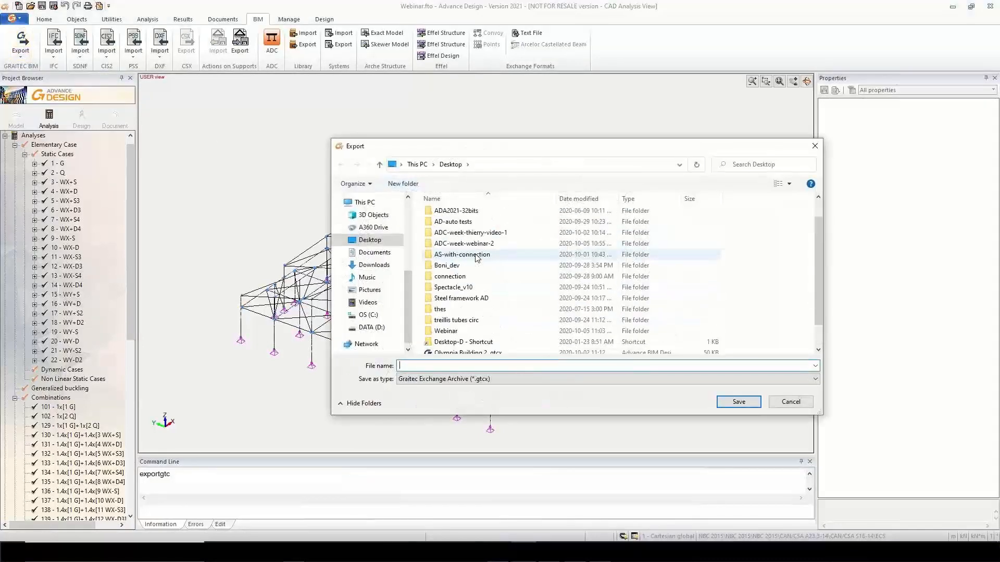
scroll(476, 257, up, 2)
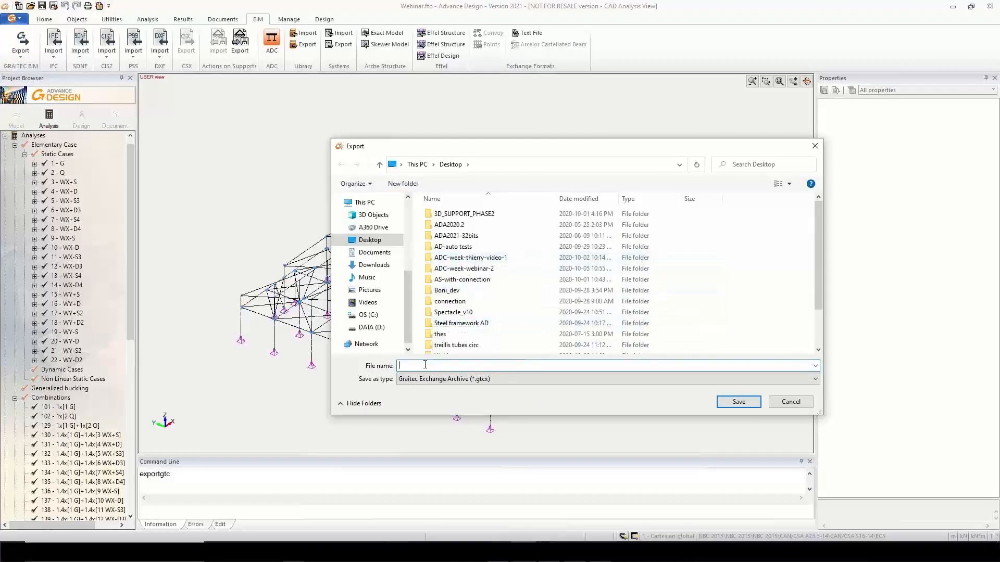
click(545, 378)
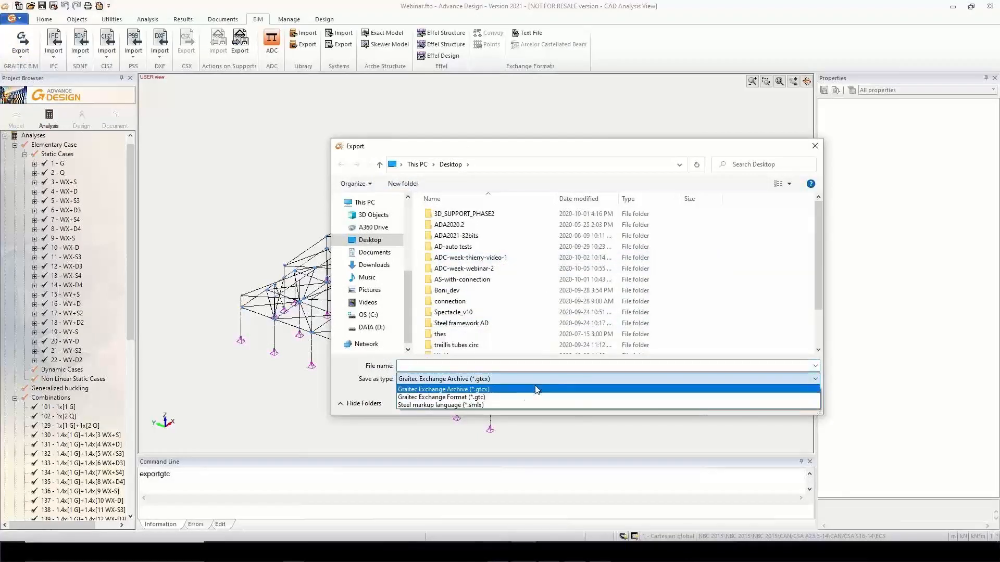
click(508, 402)
Try to save the export on the Desktop under the name webinar
click(449, 366)
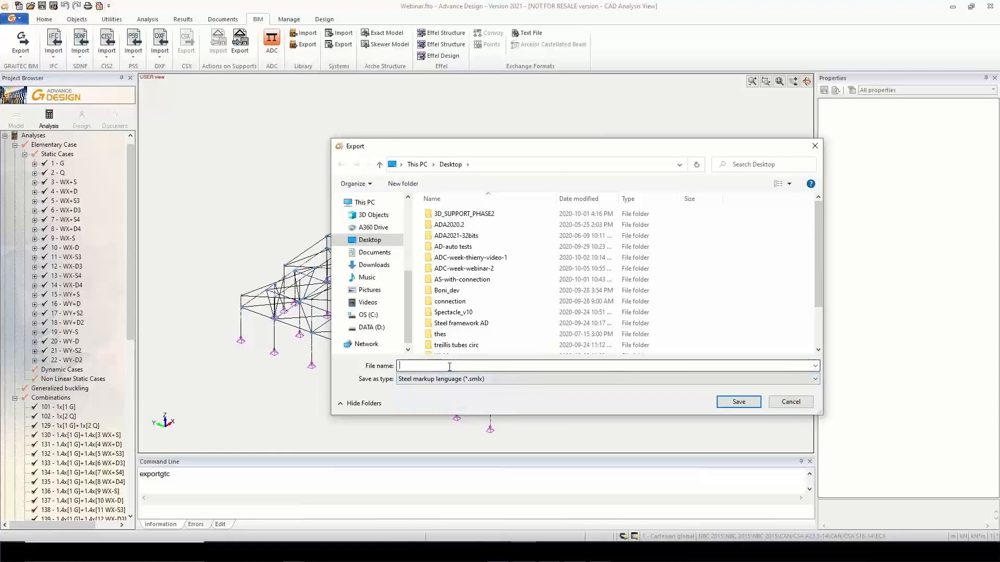
text(webinar)
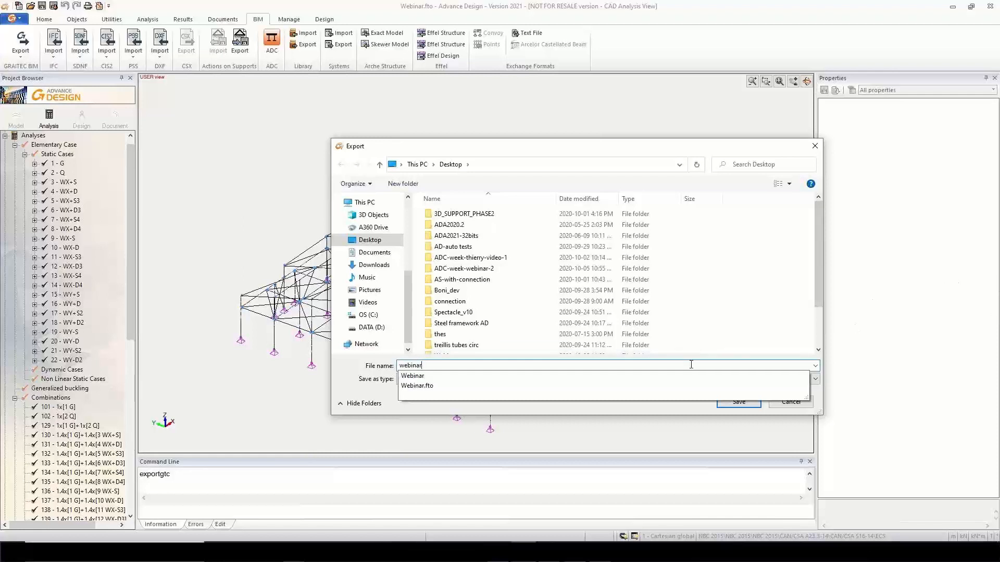
click(724, 414)
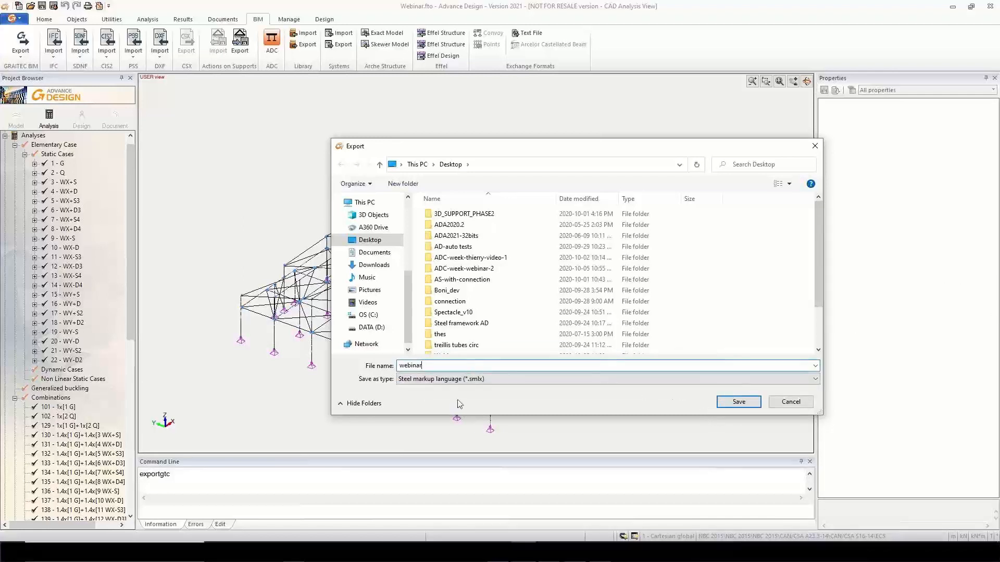
click(733, 405)
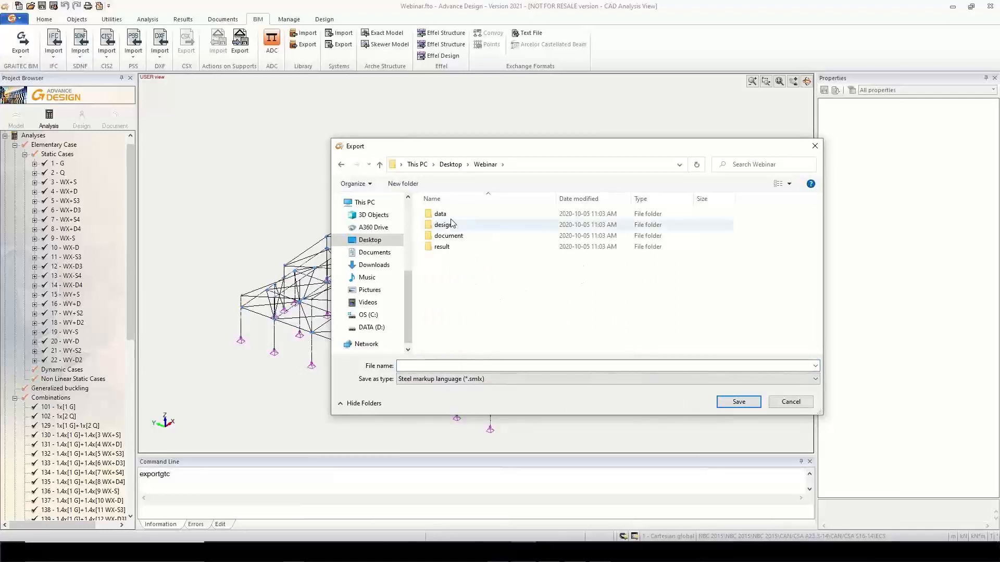
Name the export file webinar1 and save it to the Desktop
click(443, 365)
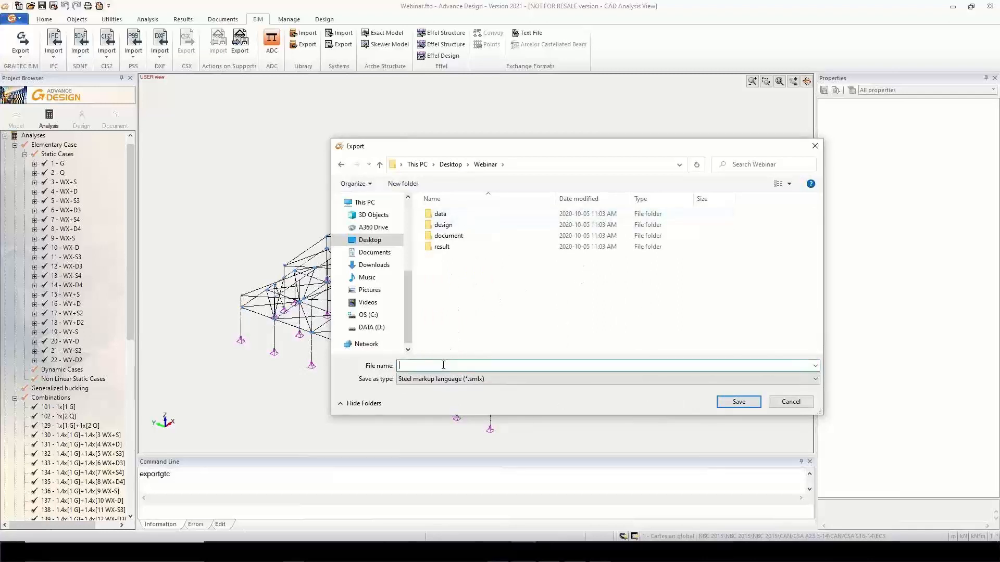
text(webinar1)
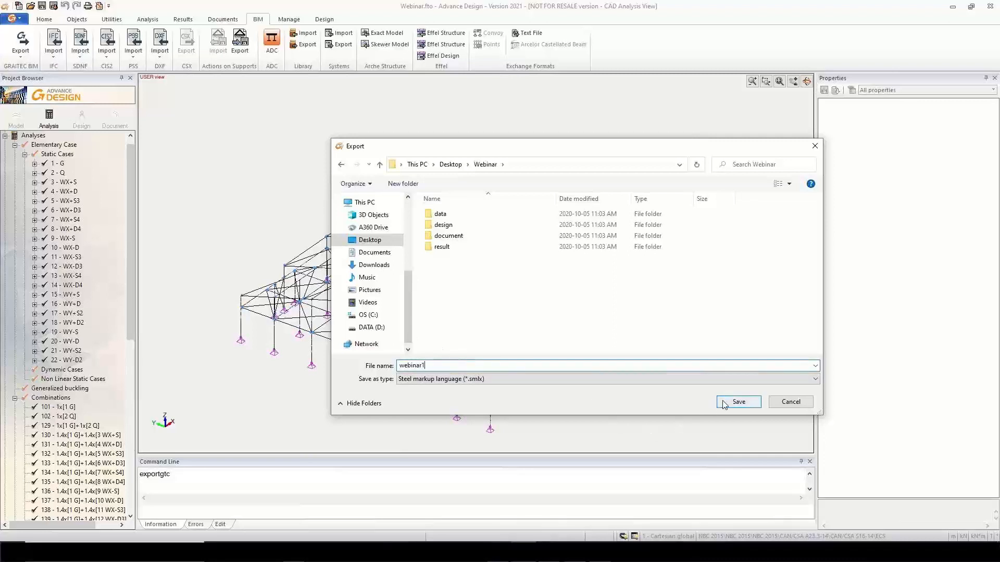
click(446, 164)
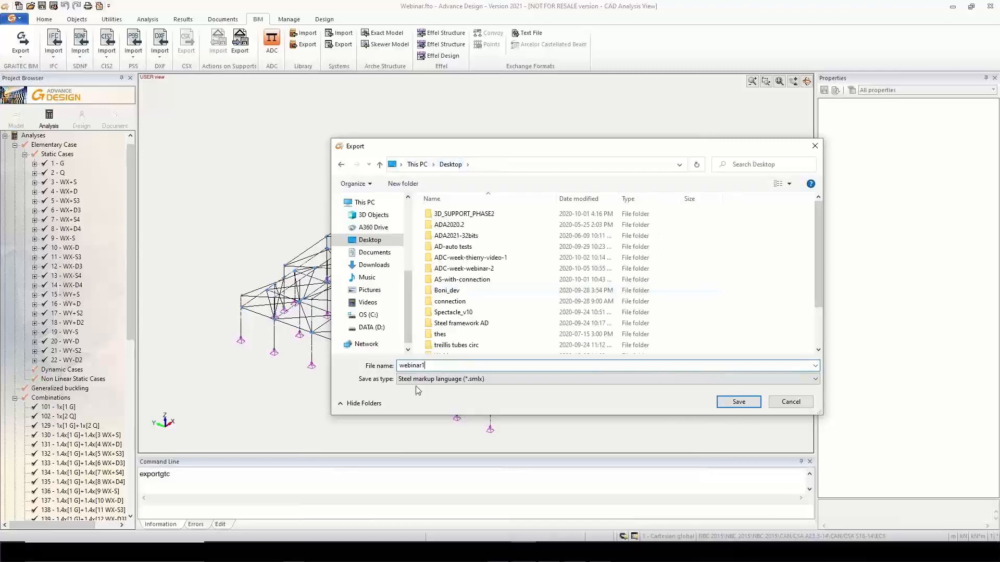
click(731, 404)
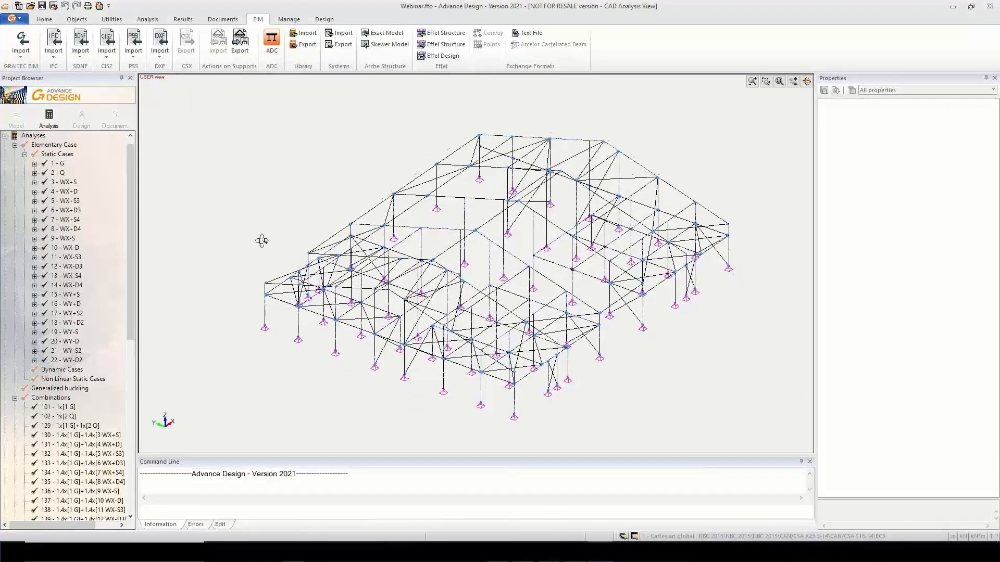
Select connection node 2 on the HEA160 column where the beams meet and send it to Advance Design Connection
middle_drag(261, 239, 418, 235)
scroll(435, 298, up, 5)
scroll(435, 297, up, 4)
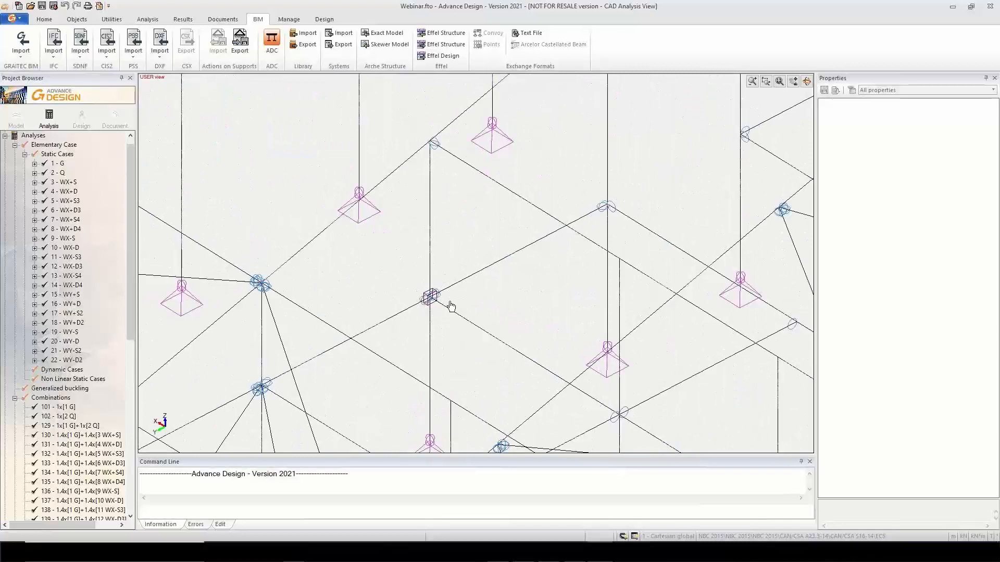
scroll(433, 307, up, 2)
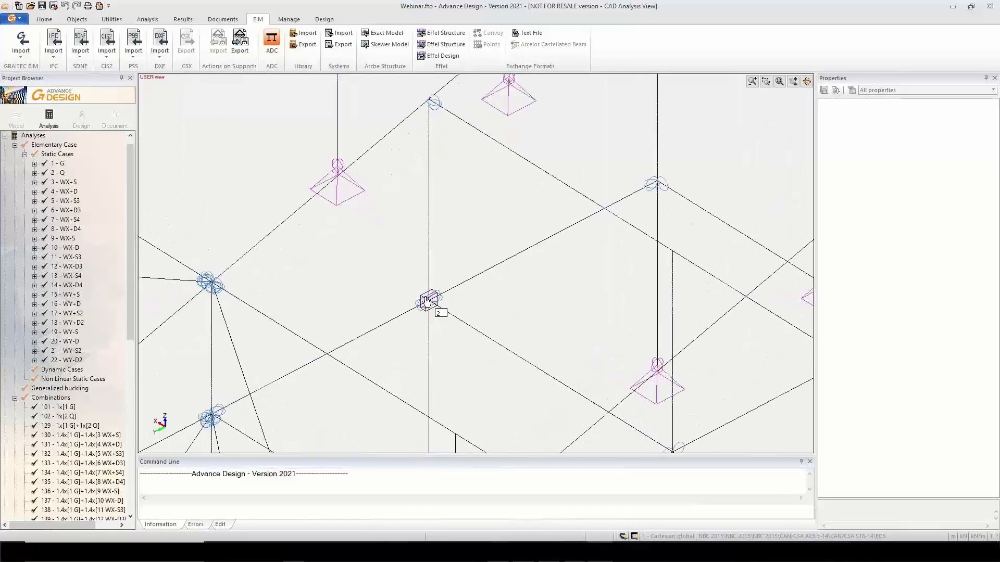
click(426, 298)
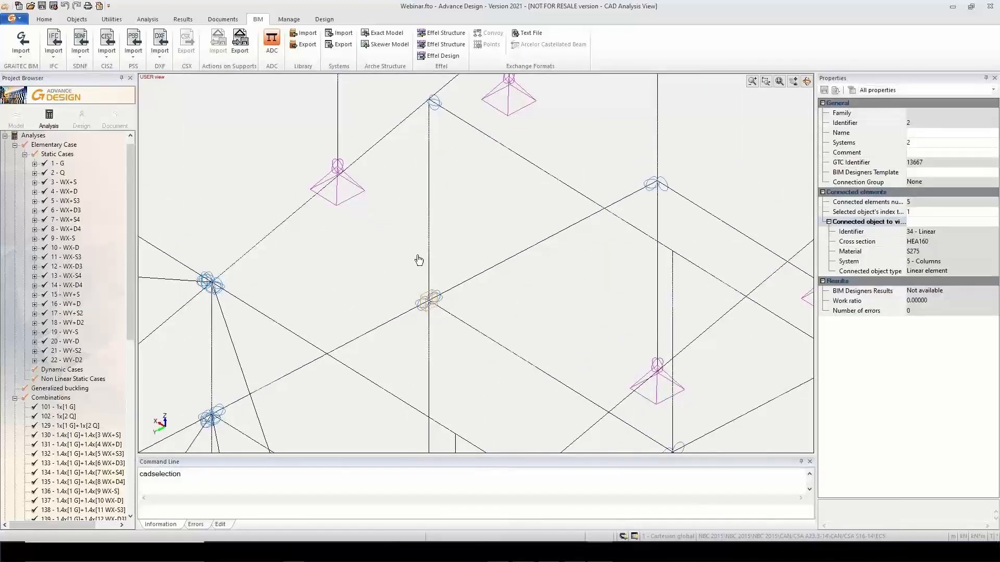
click(272, 42)
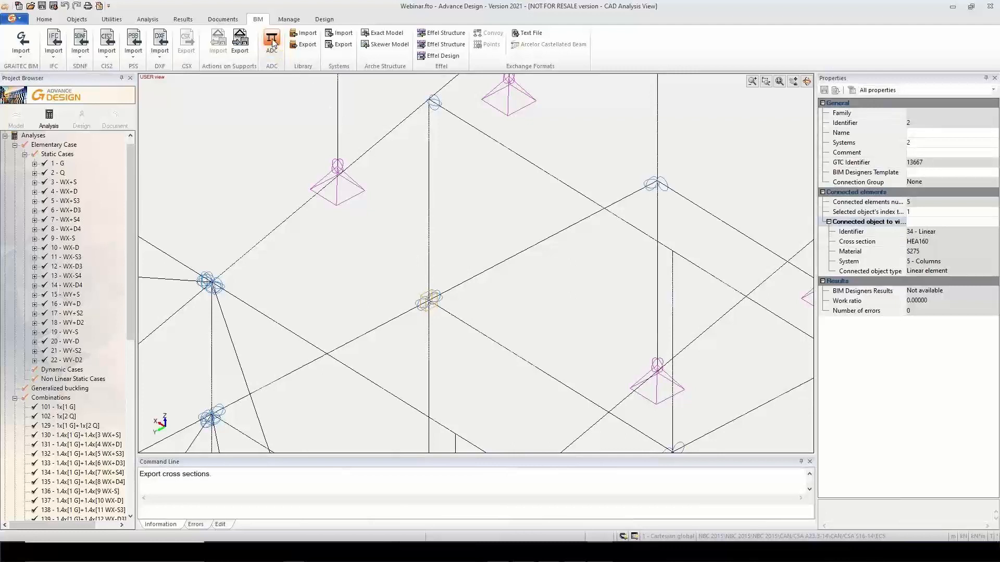
click(462, 313)
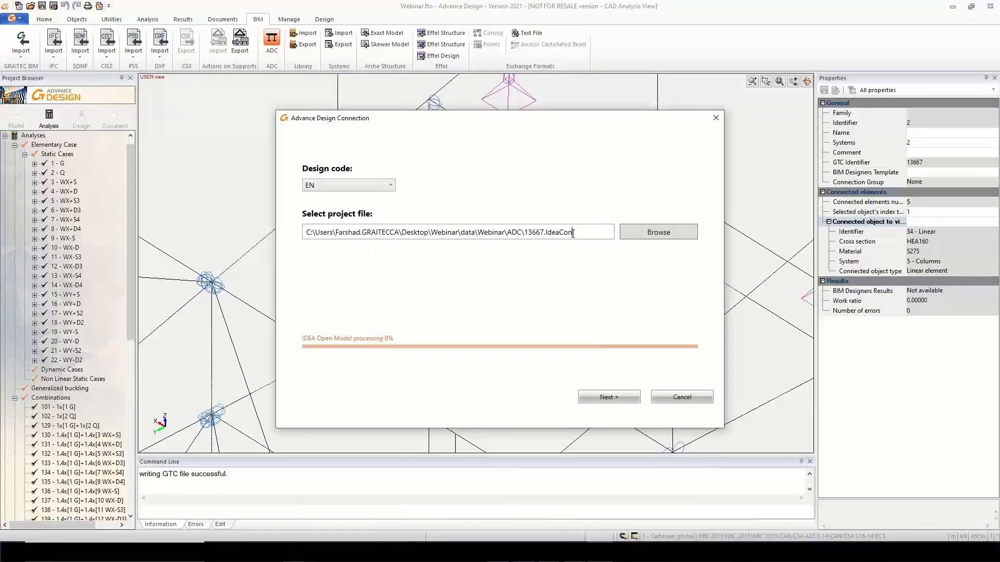
Accept design code EN with project file 13667.IdeaCon, and merge member M5987 with M6003 into a continuous column
drag(573, 233, 528, 233)
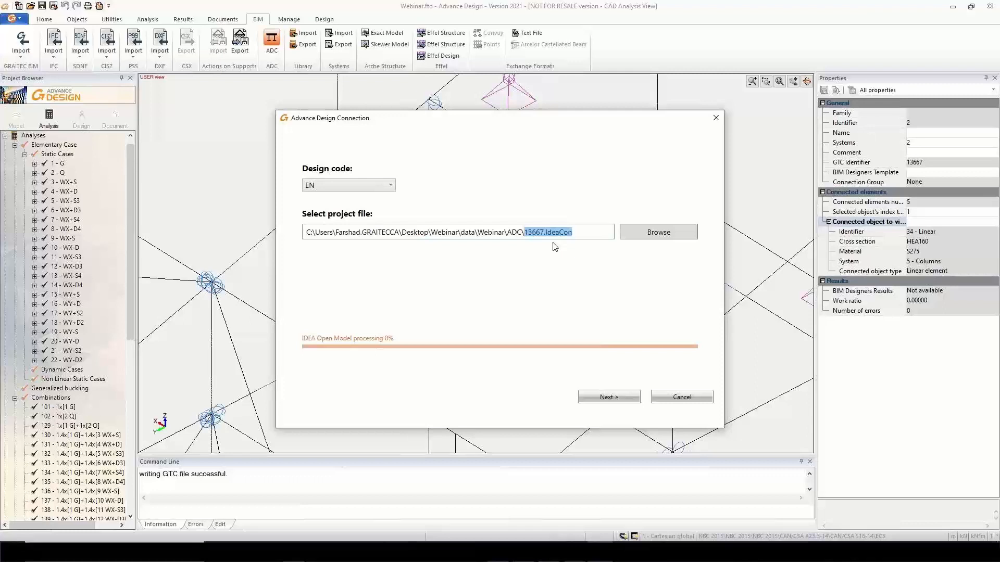
click(598, 399)
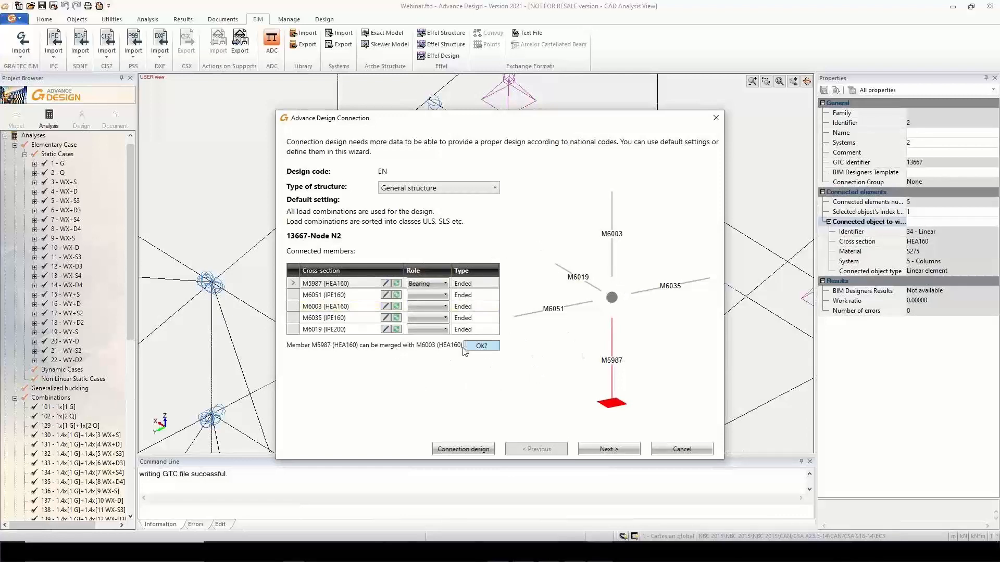
click(478, 346)
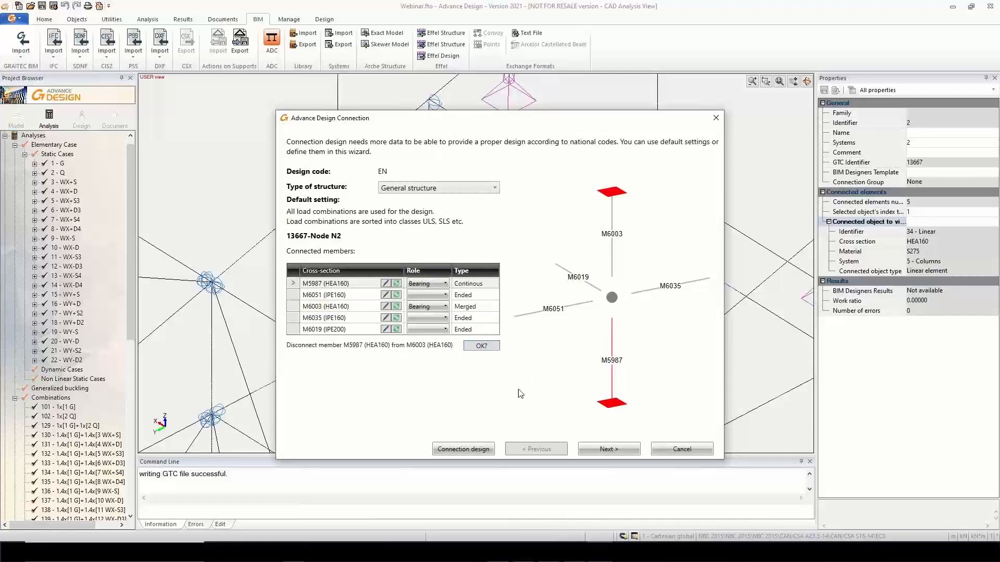
Accept the default load groups and load combinations, and proceed to the result classes
click(601, 451)
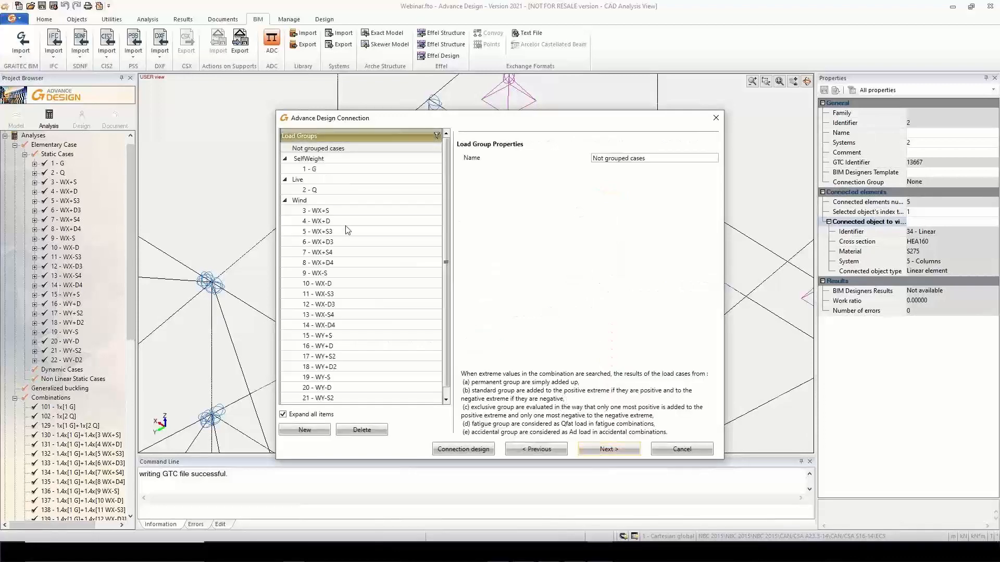
click(595, 446)
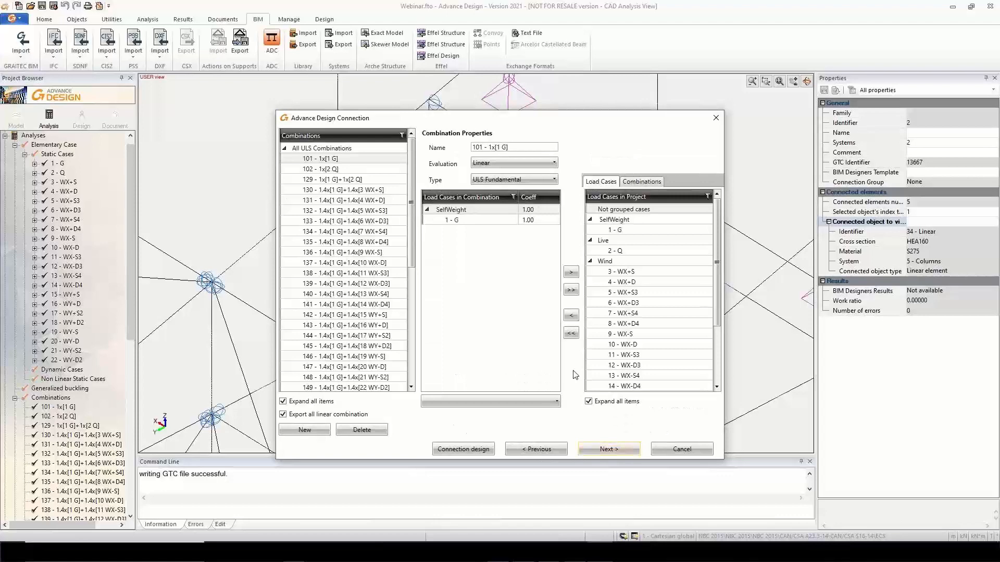
click(604, 449)
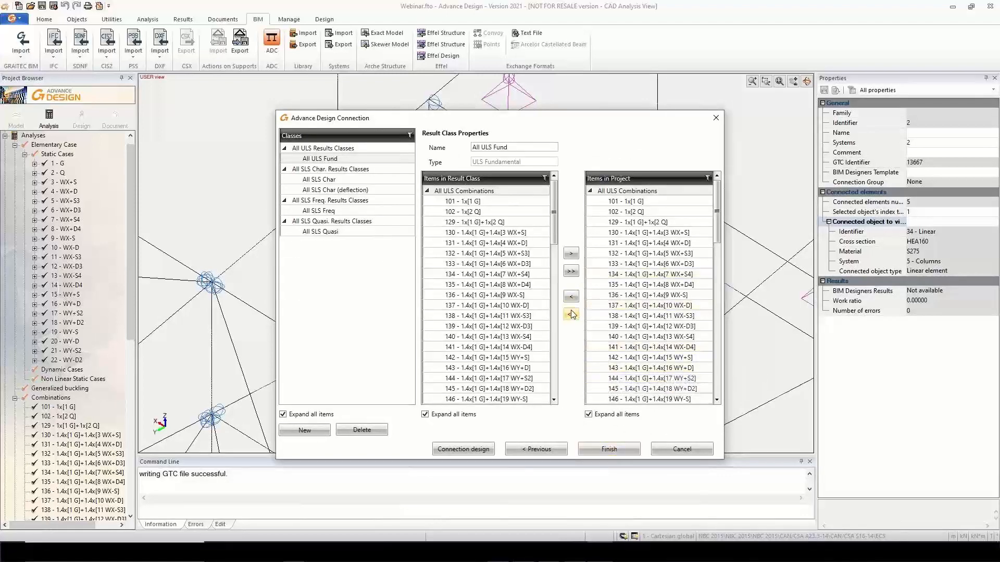
Replace the All ULS Fund class contents with only combination 101 - 1x[1 G], finish the transfer, and close the resulting connection project
click(571, 271)
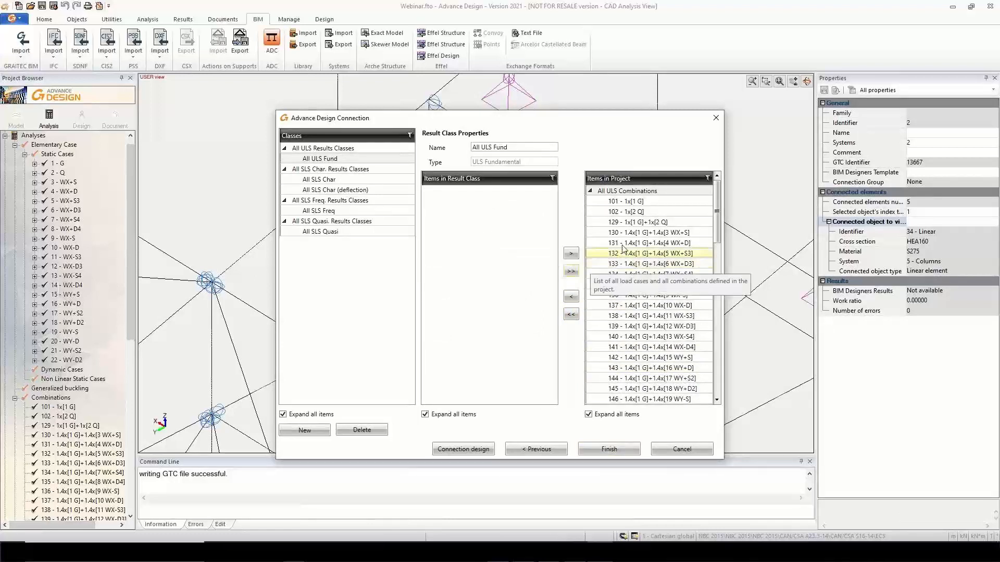
click(627, 206)
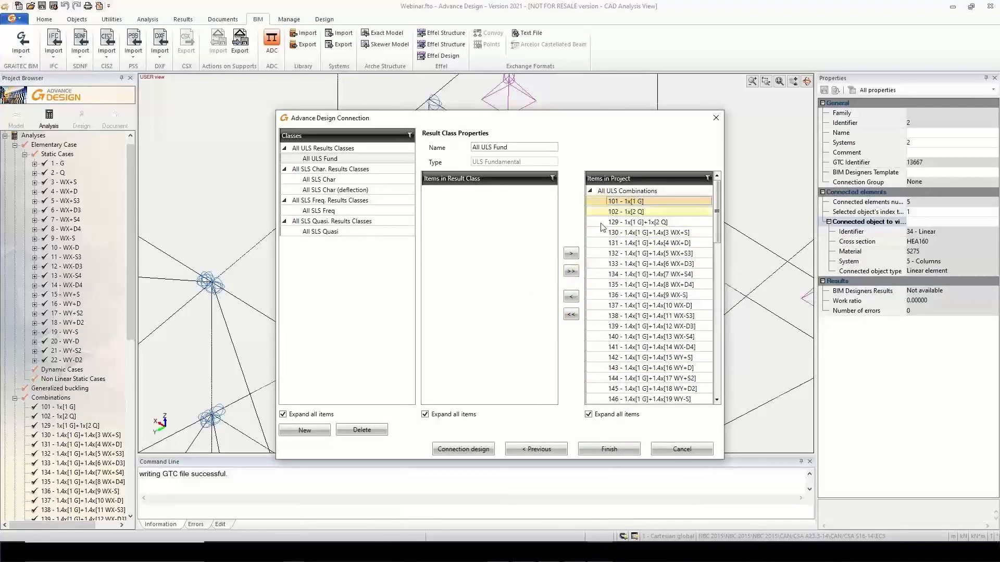
click(571, 272)
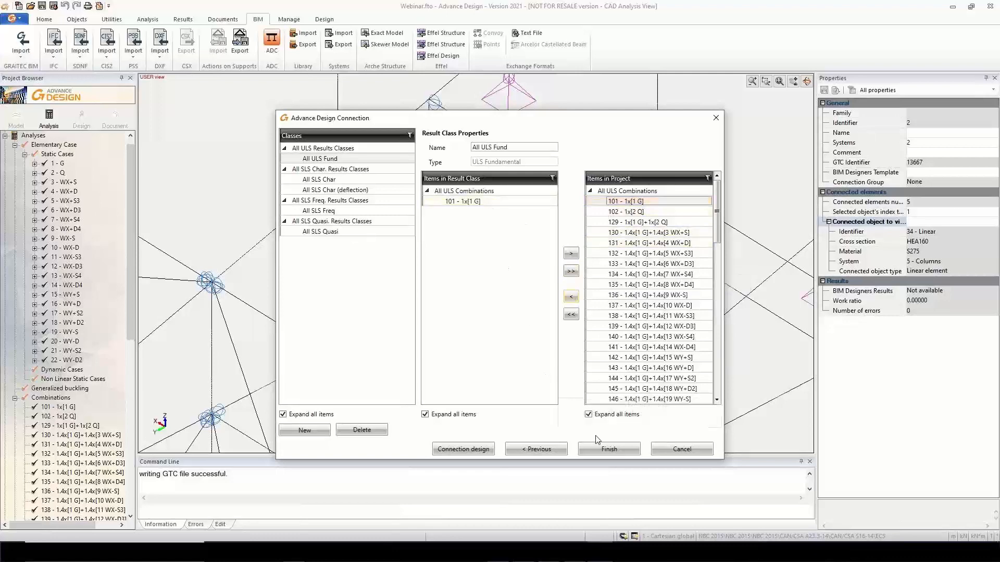
click(604, 449)
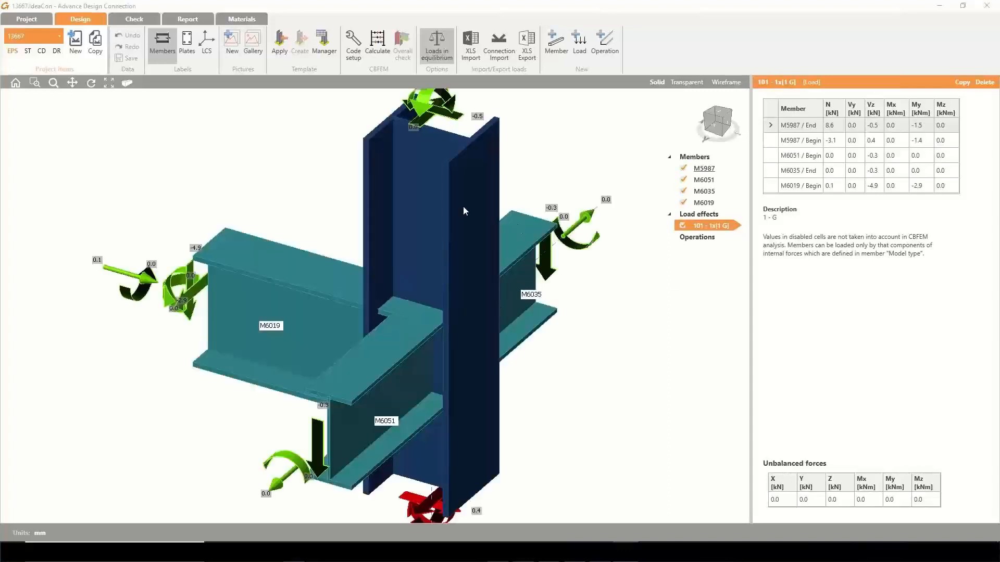
click(987, 7)
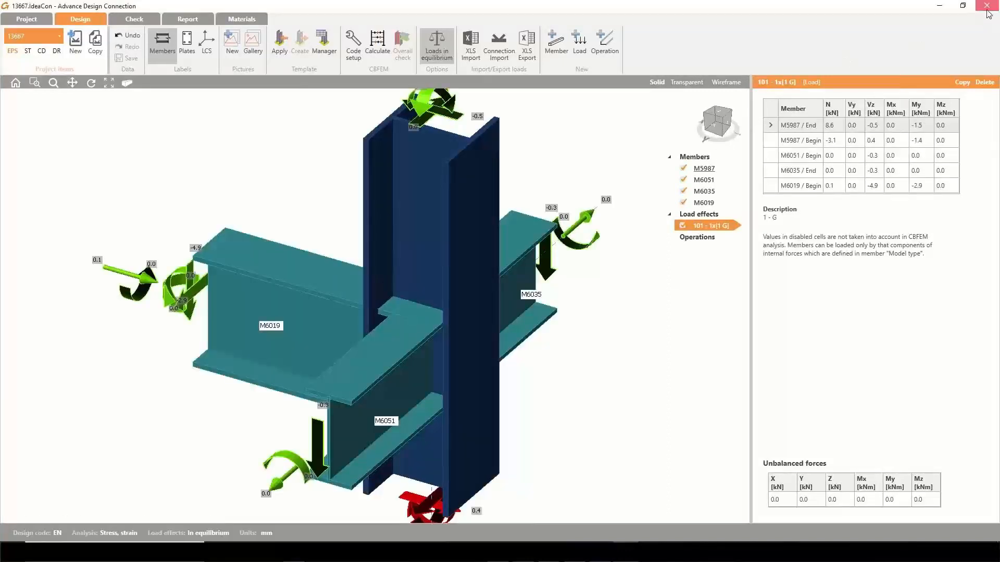
Browse to the project's Desktop\Webinar\data\Webinar\ADC folder to check the generated connection files, and close the folder window
scroll(459, 310, down, 1)
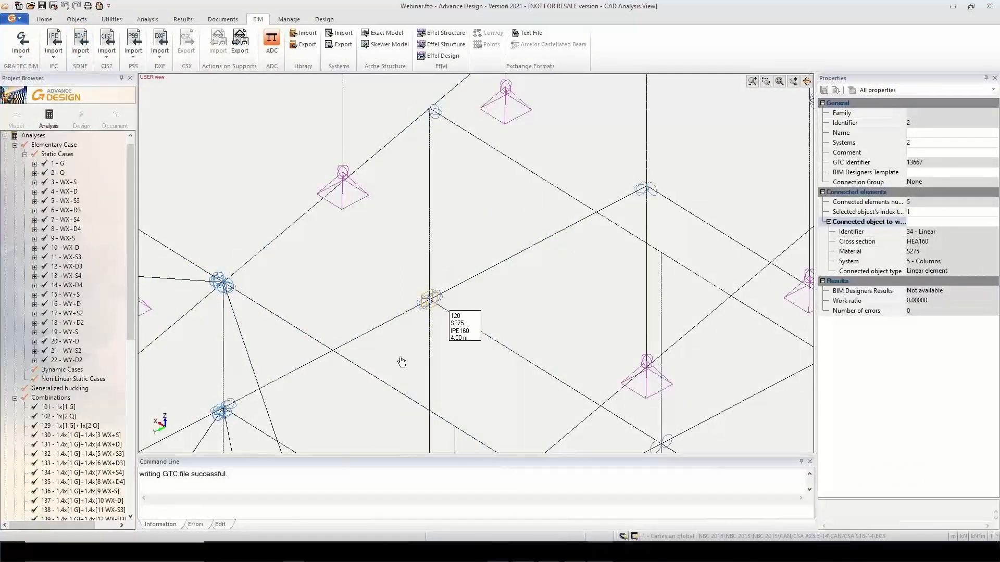
click(293, 552)
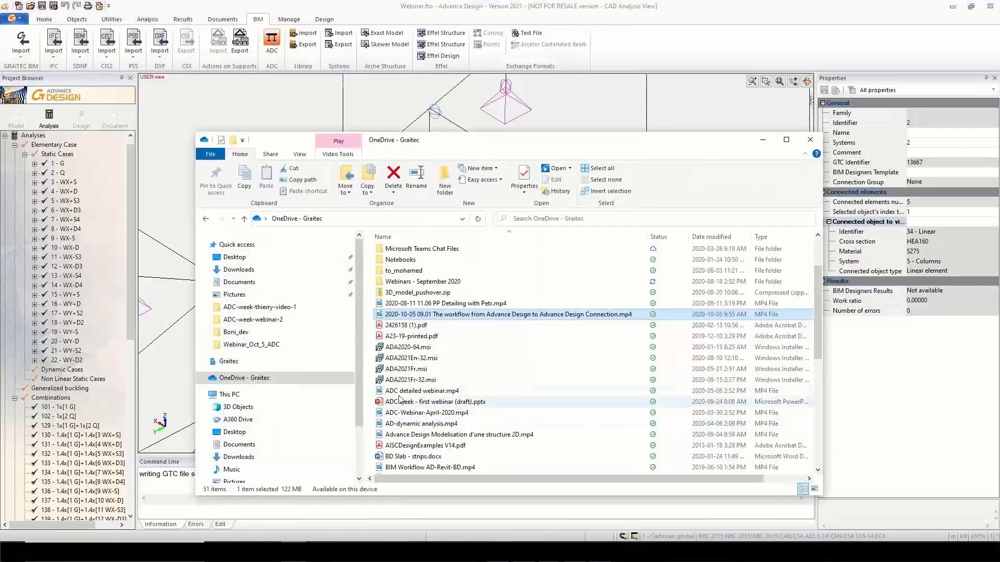
click(234, 257)
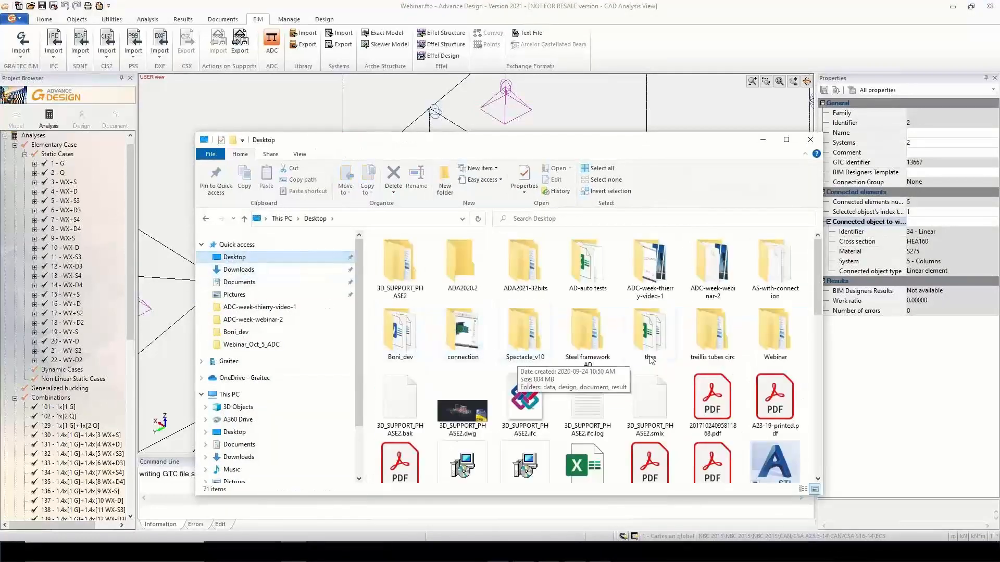
double_click(762, 345)
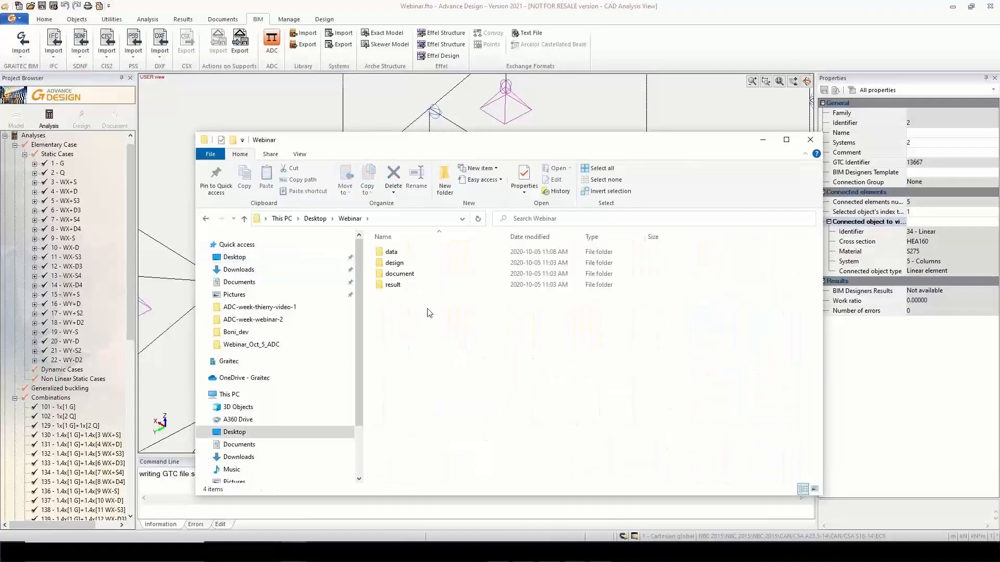
double_click(392, 252)
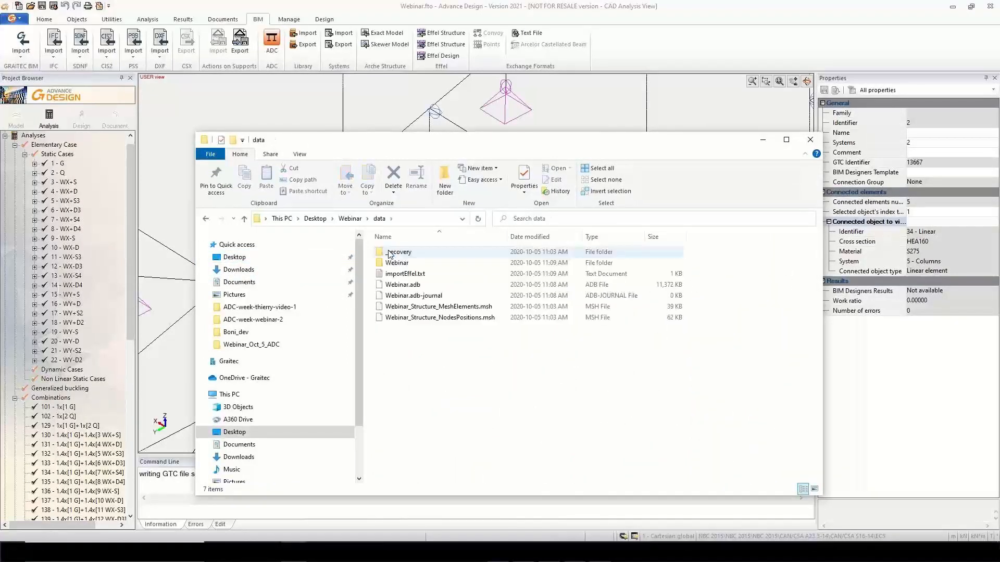
double_click(392, 265)
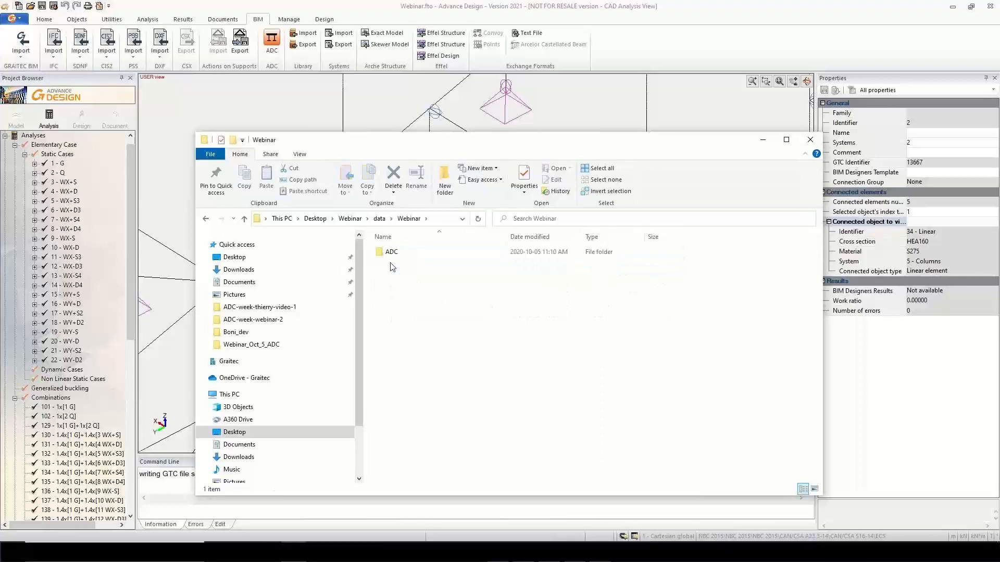
click(392, 253)
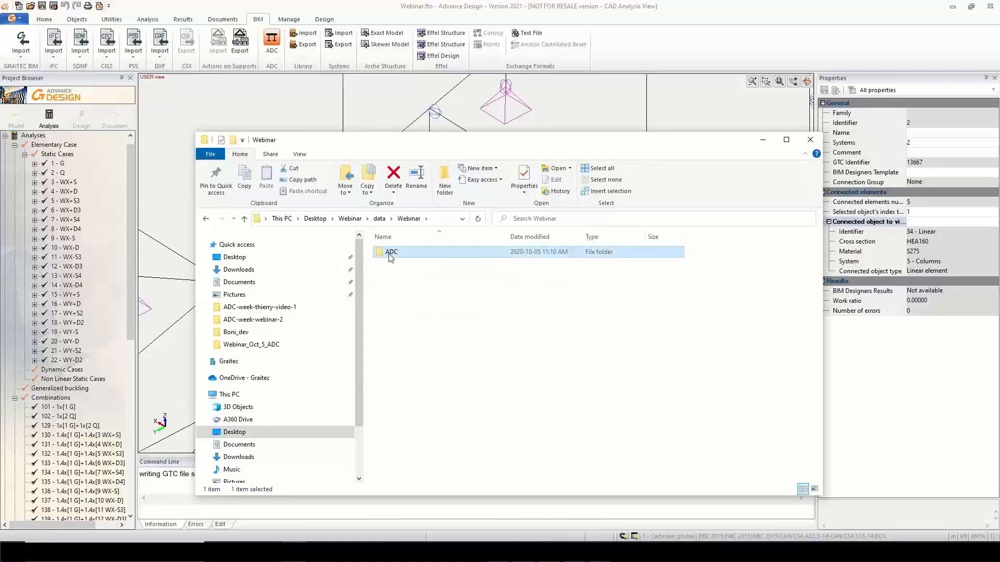
double_click(391, 255)
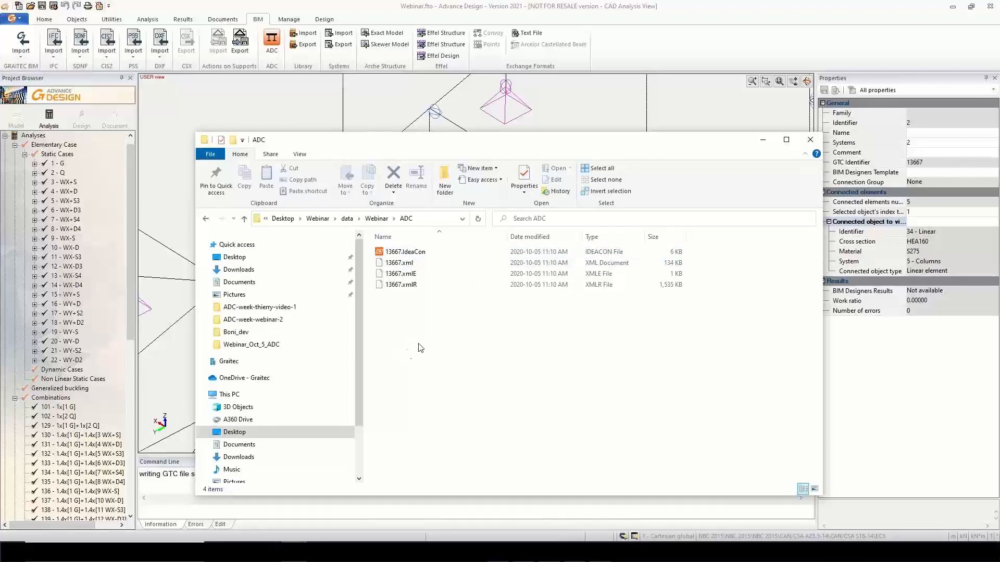
click(810, 140)
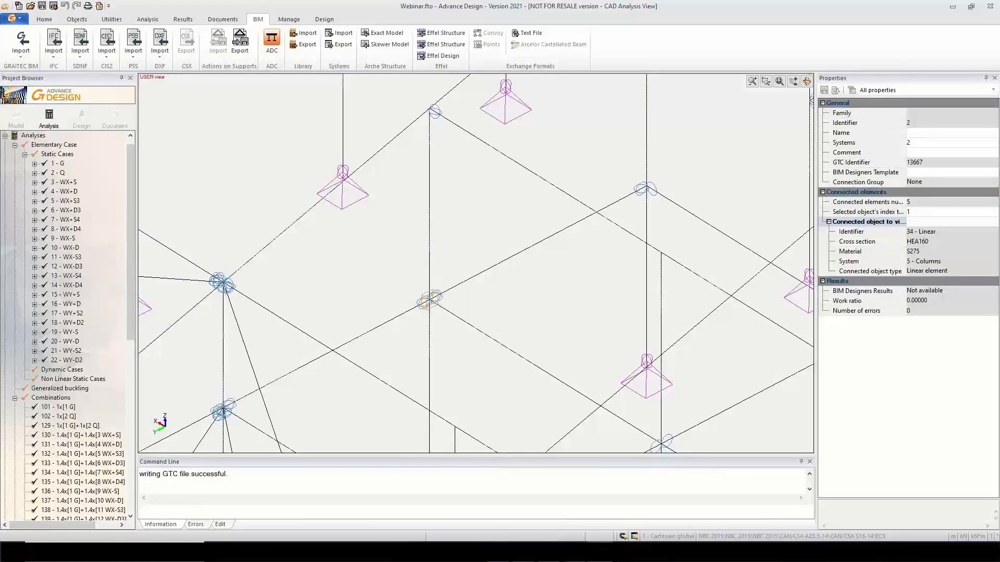
Switch to Autodesk Advance Steel and create a new drawing from the ASTemplate.dwt template
key(alt+Tab)
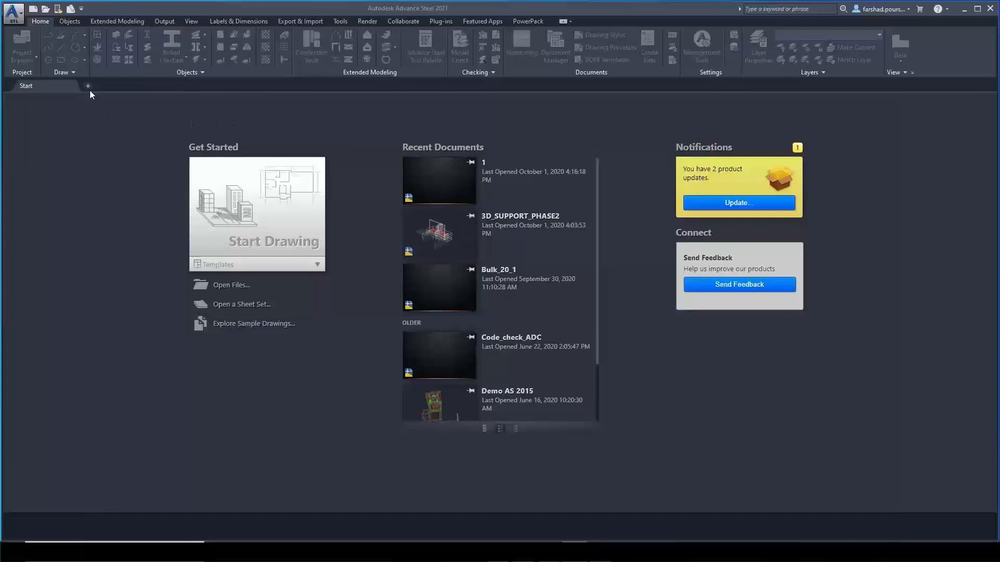
click(14, 12)
click(22, 67)
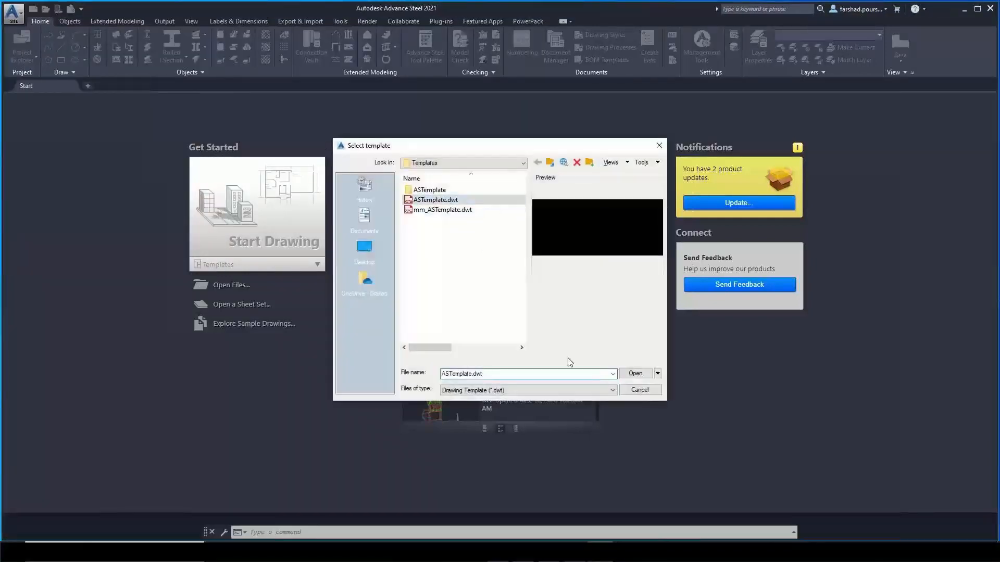
click(634, 373)
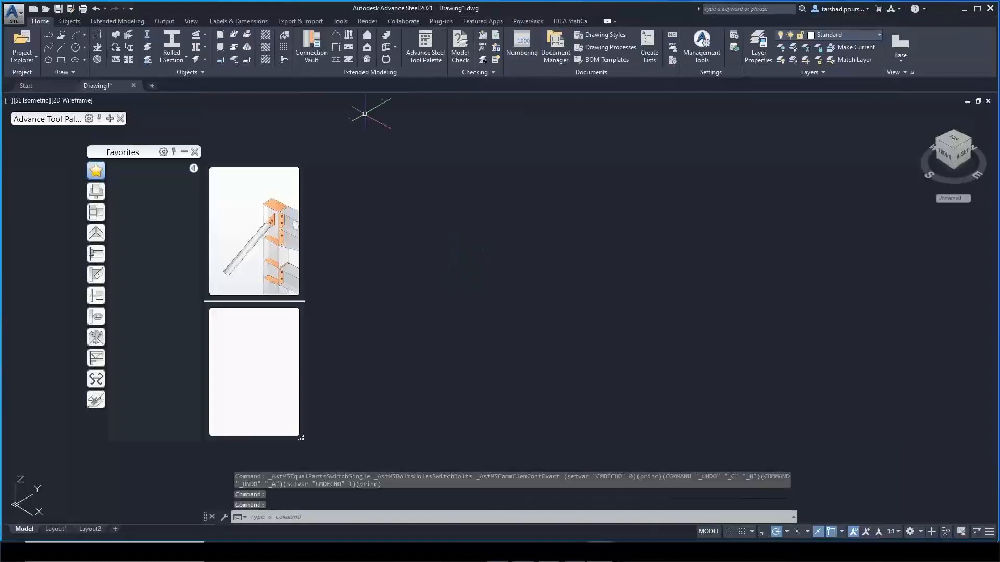
Import the webinar1.smlx file from the Desktop into the new drawing with Advance Import
click(302, 21)
click(308, 57)
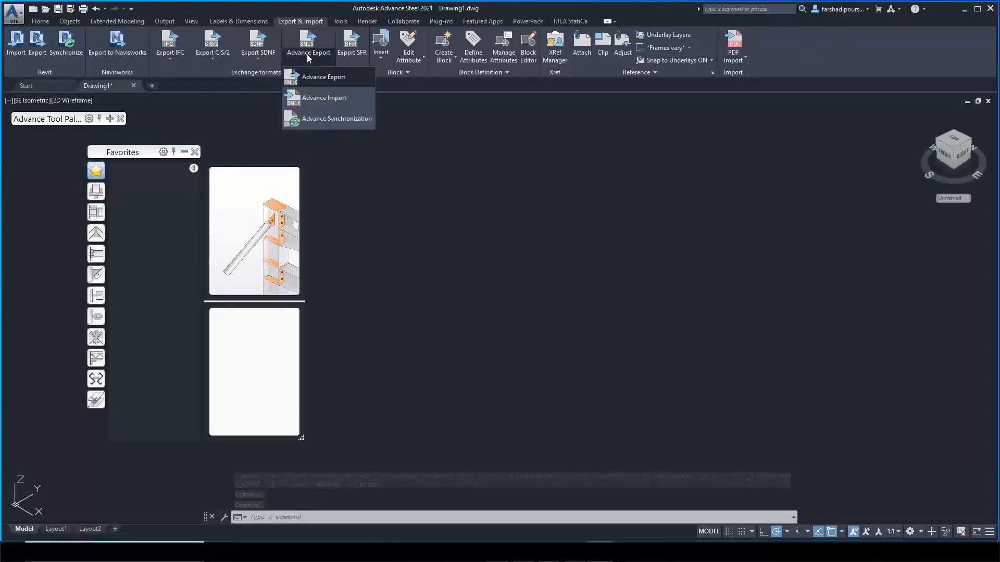
click(316, 99)
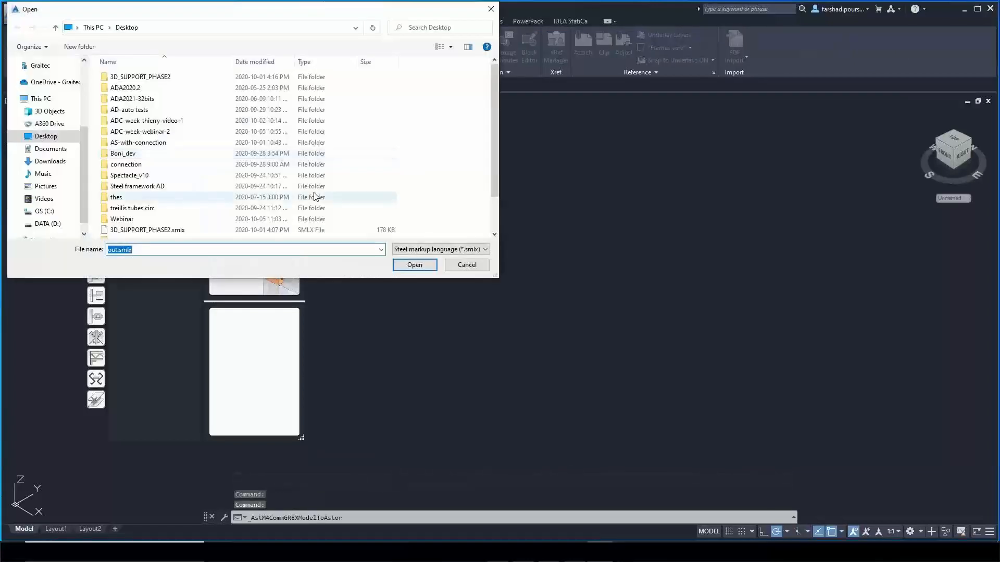
scroll(147, 176, down, 2)
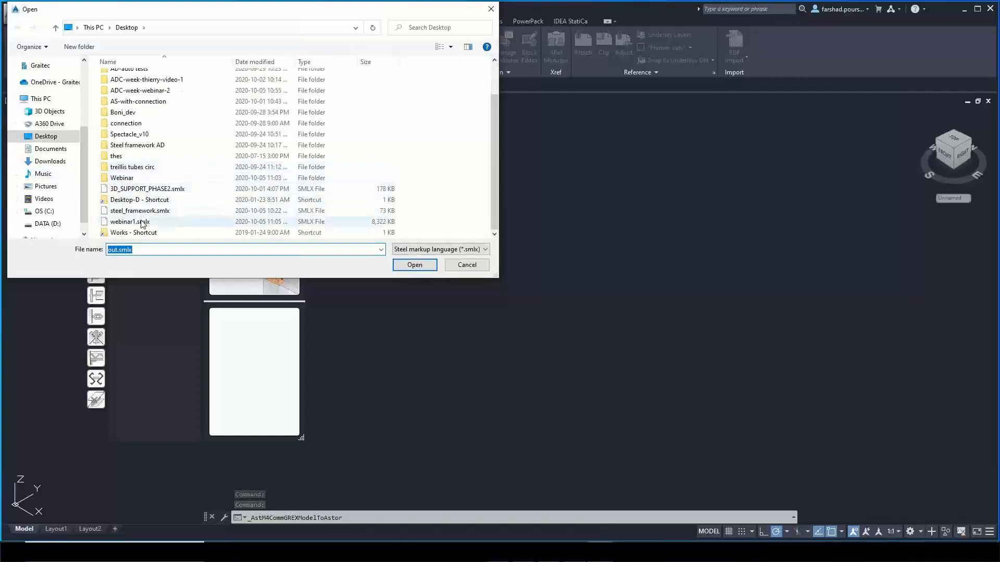
click(136, 221)
click(404, 268)
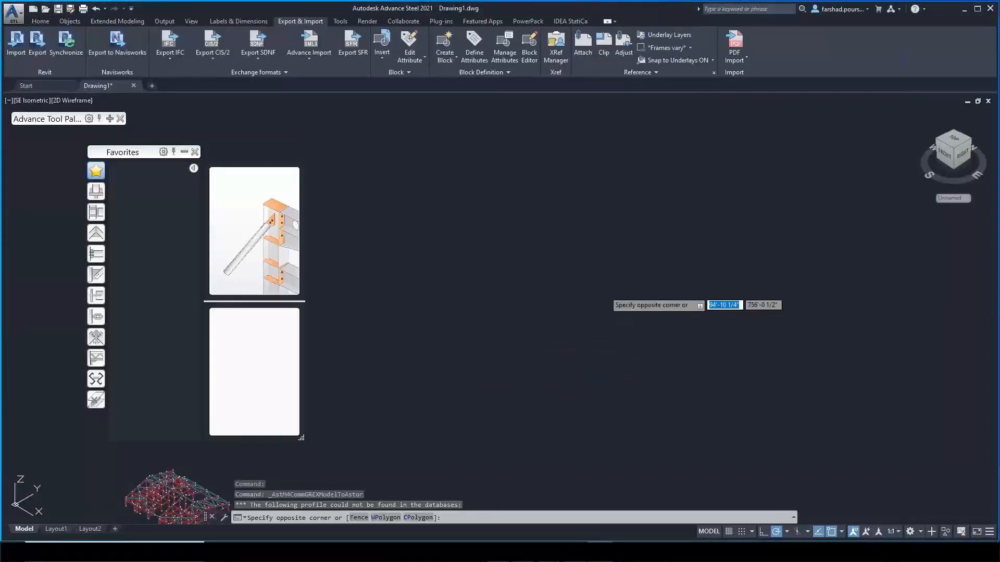
Examine the whole imported steel framework from different sides
click(361, 419)
mouse_move(357, 409)
middle_down()
mouse_move(480, 324)
mouse_move(572, 234)
middle_up()
middle_drag(479, 313, 582, 281)
scroll(527, 311, up, 10)
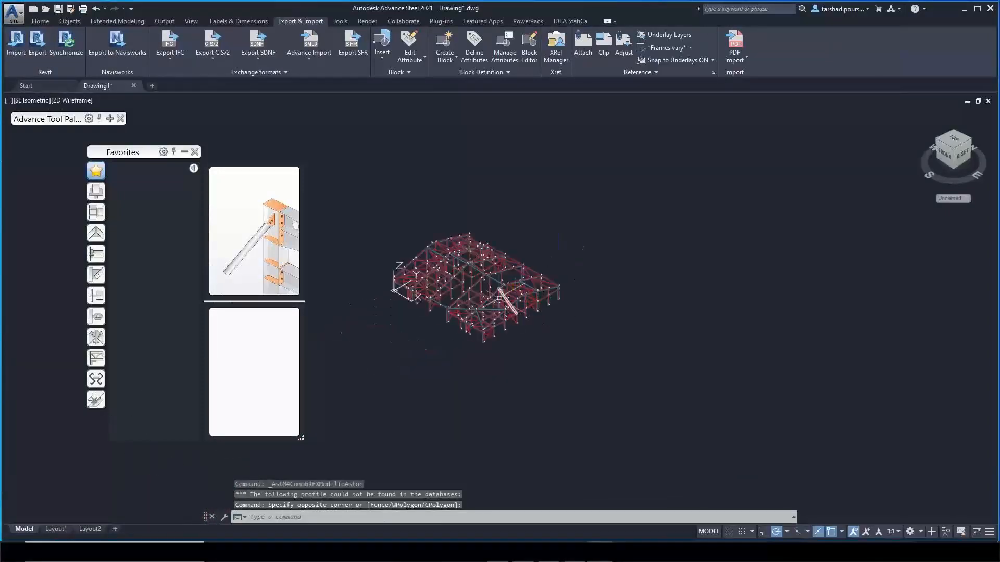
scroll(476, 283, down, 5)
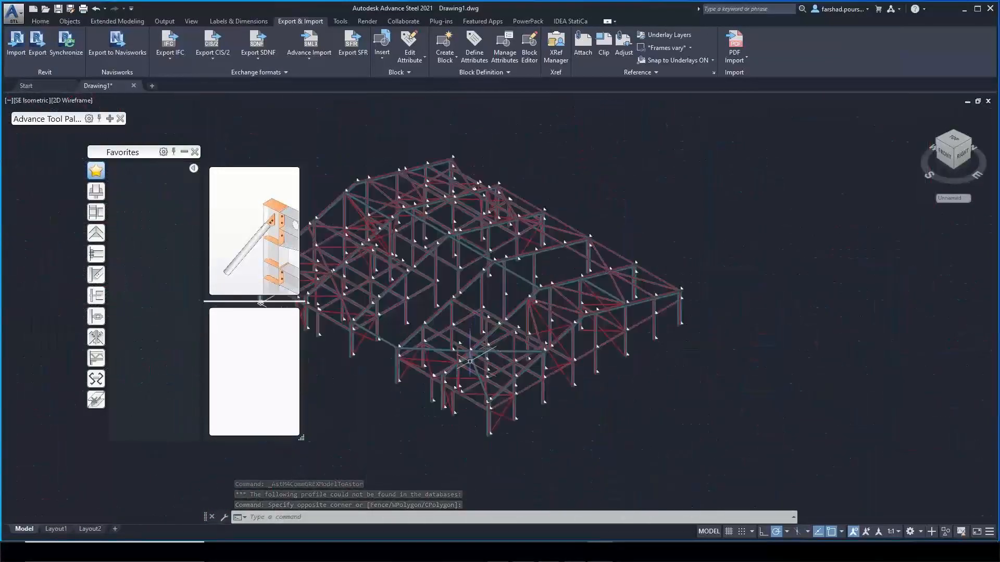
shift+middle_drag(476, 360, 637, 341)
middle_drag(554, 328, 530, 360)
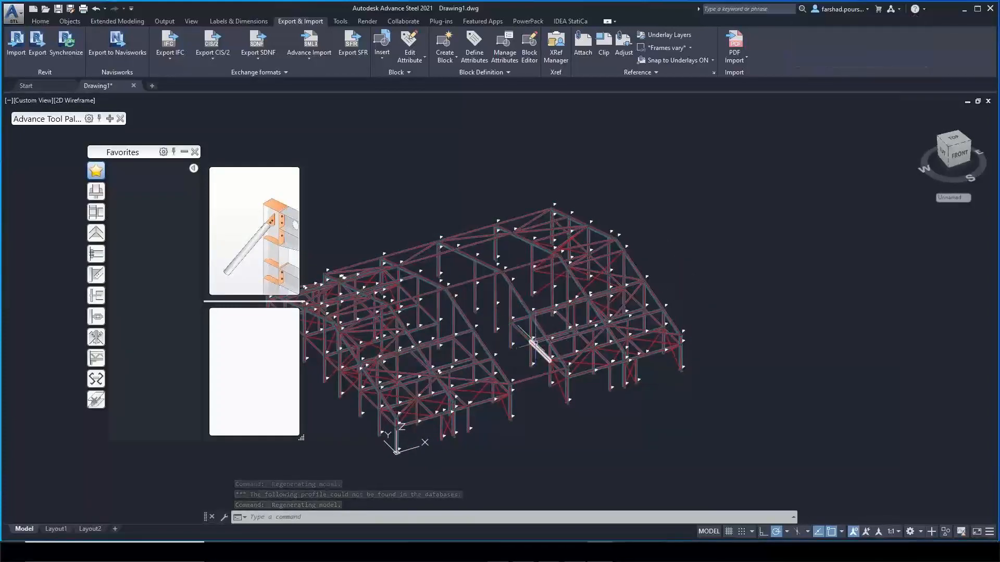
Select the three beams and the upper and lower column segments that meet at the connection node
scroll(533, 359, up, 8)
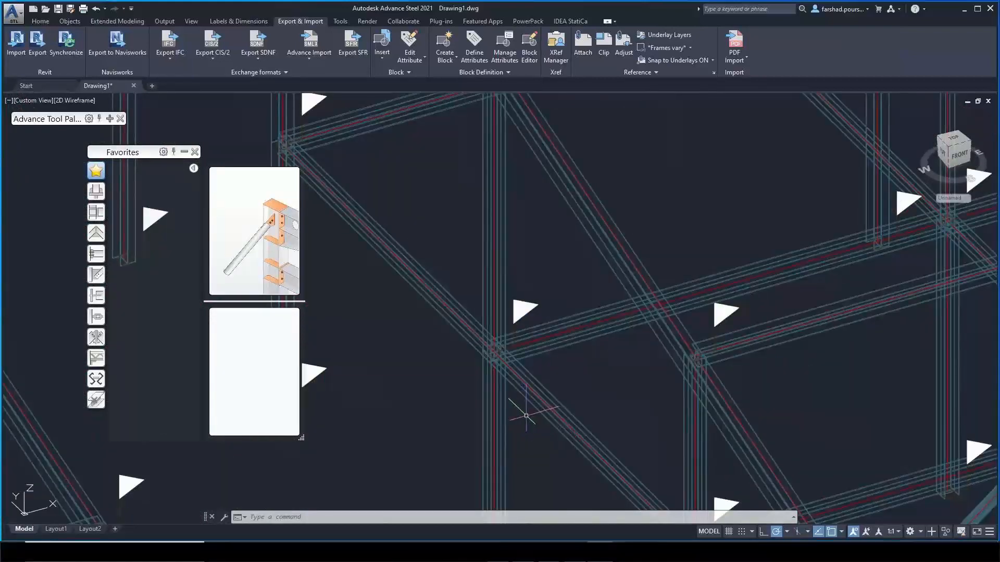
click(546, 406)
click(546, 334)
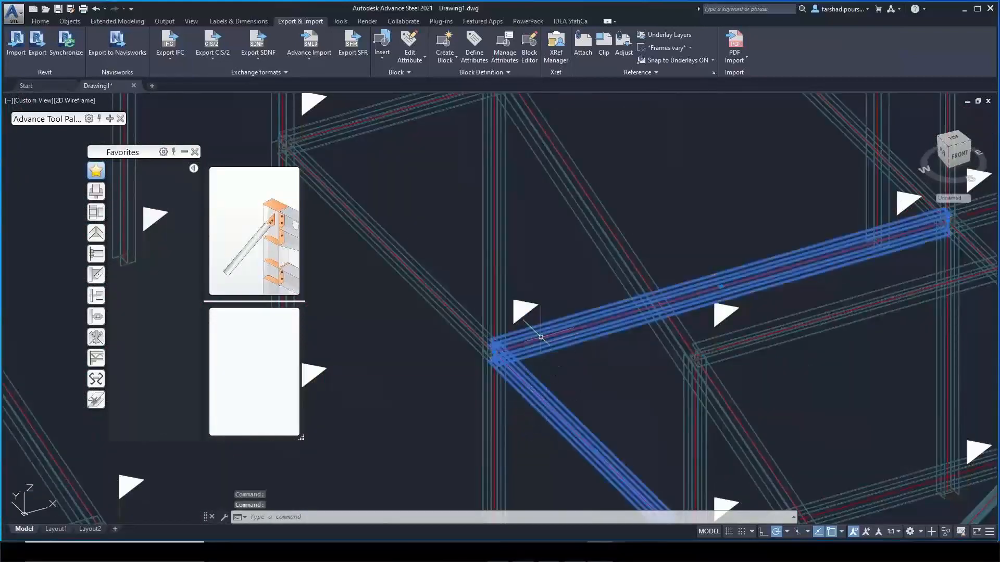
click(501, 284)
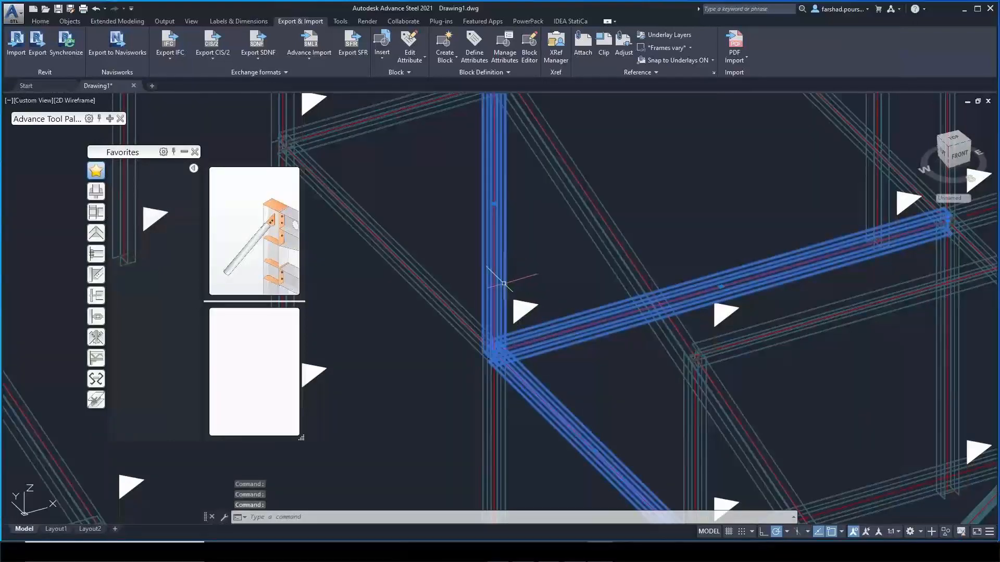
click(466, 321)
click(485, 407)
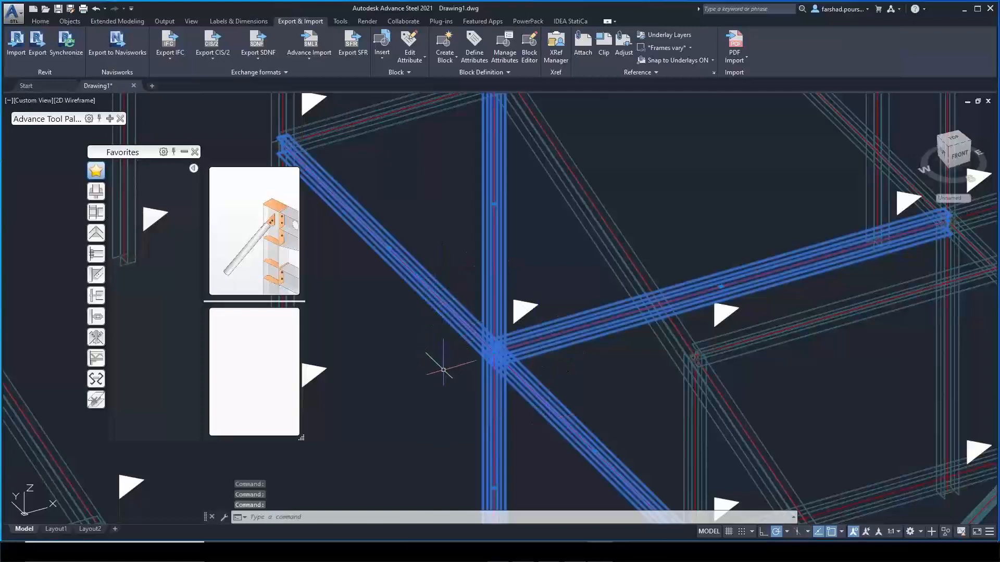
Isolate the selected beams and column segments with the quick view for selected objects, and clear the selection
click(55, 122)
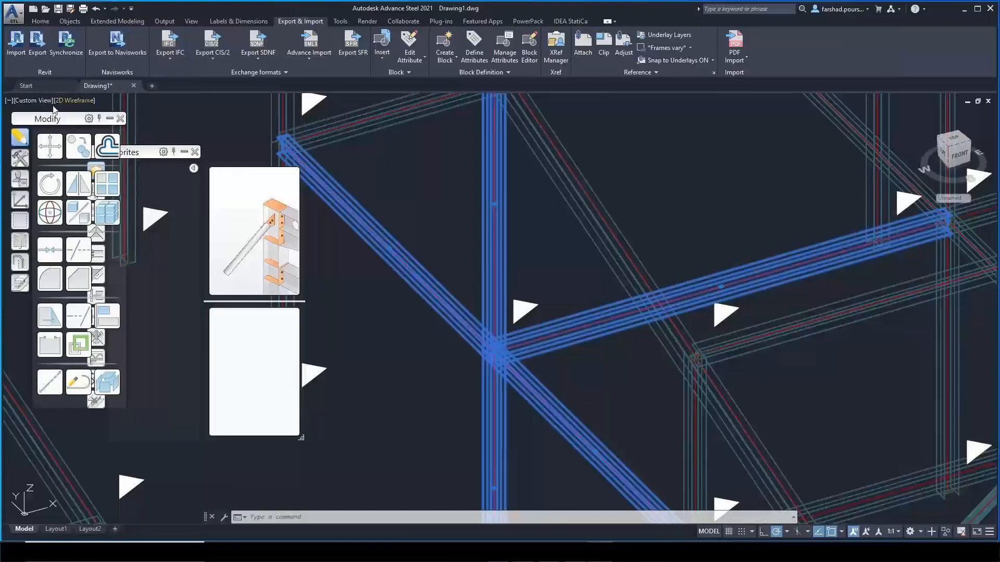
mouse_move(56, 125)
mouse_down()
mouse_move(112, 164)
mouse_move(346, 180)
mouse_move(814, 150)
mouse_up()
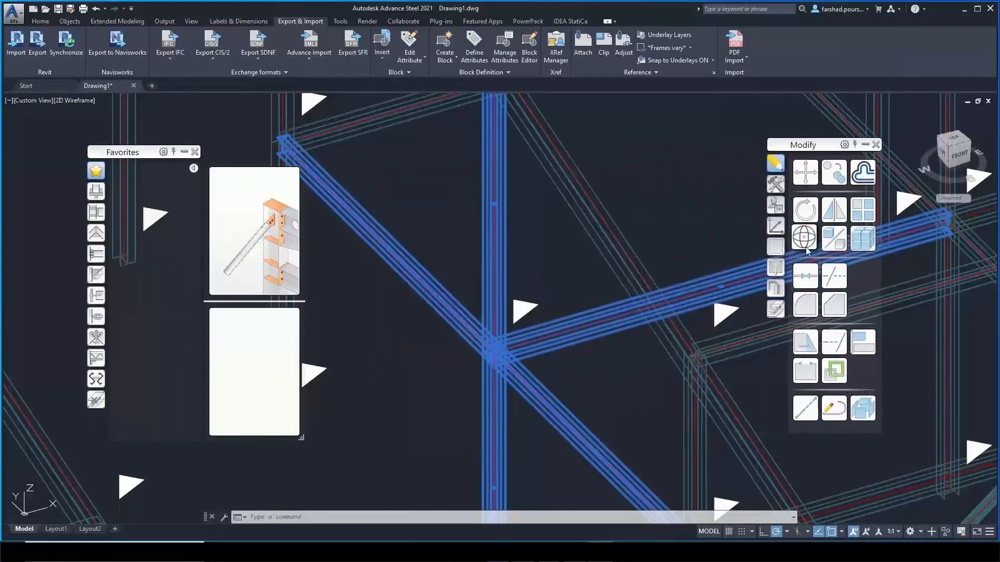
click(776, 286)
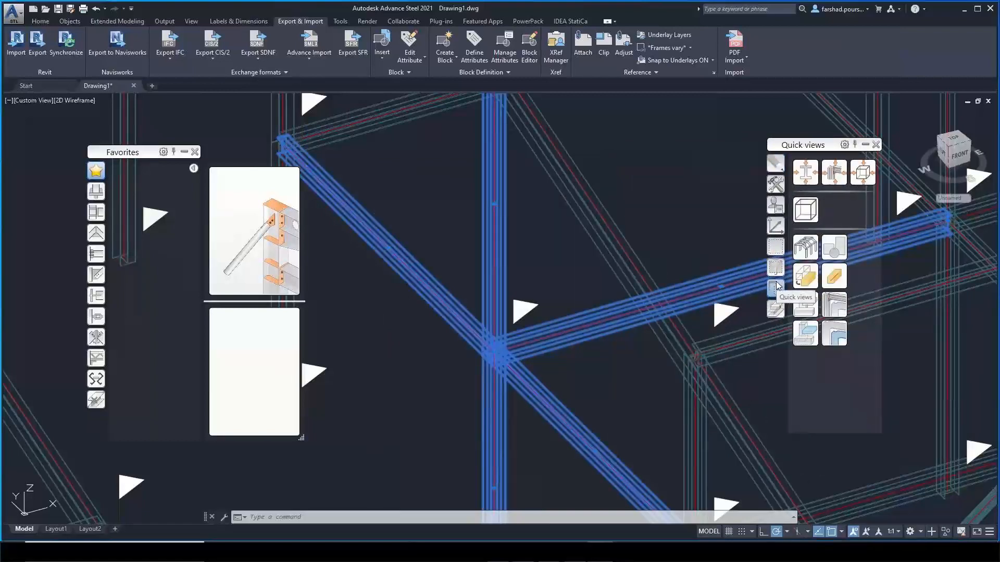
click(807, 334)
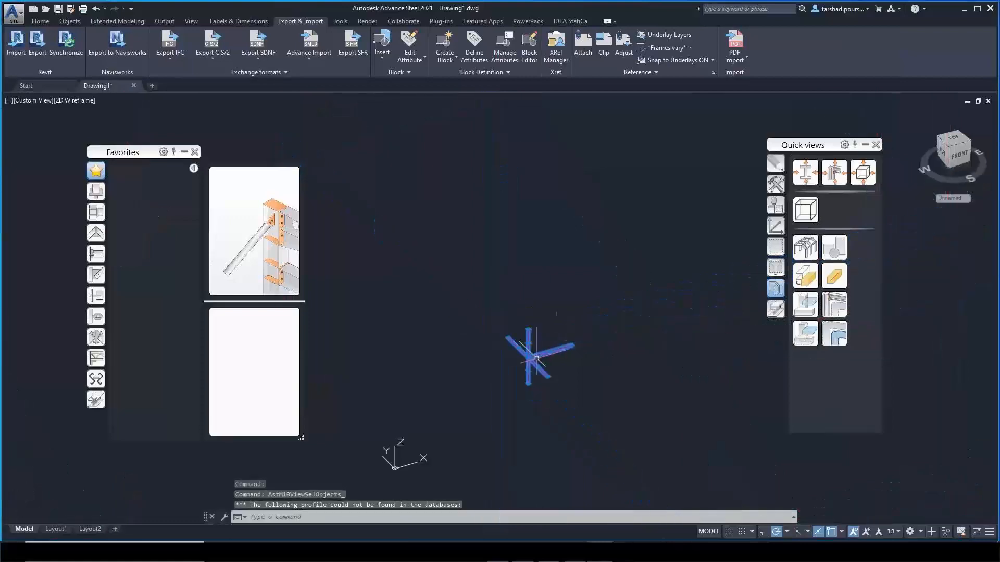
scroll(540, 373, up, 4)
middle_drag(533, 297, 521, 274)
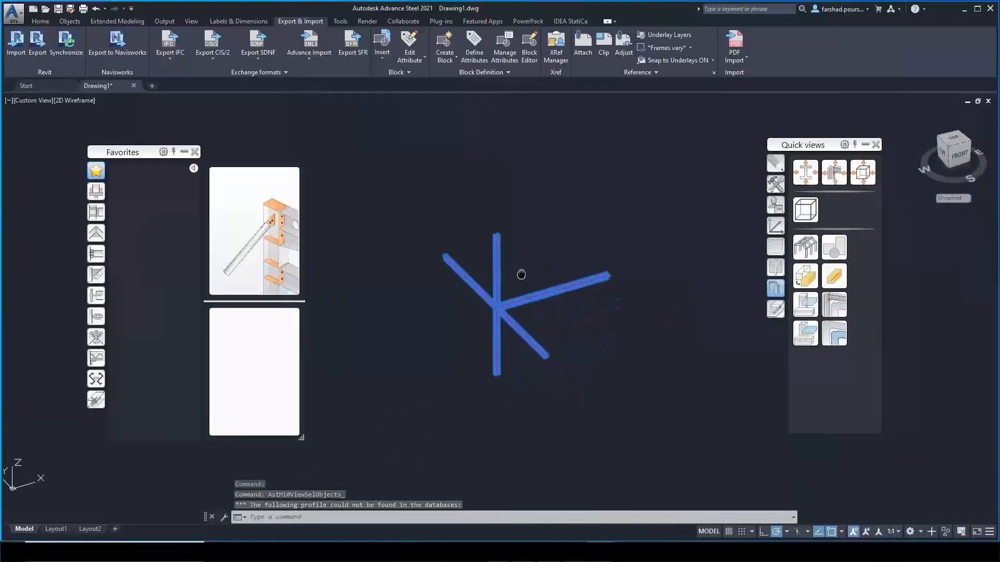
scroll(521, 270, up, 5)
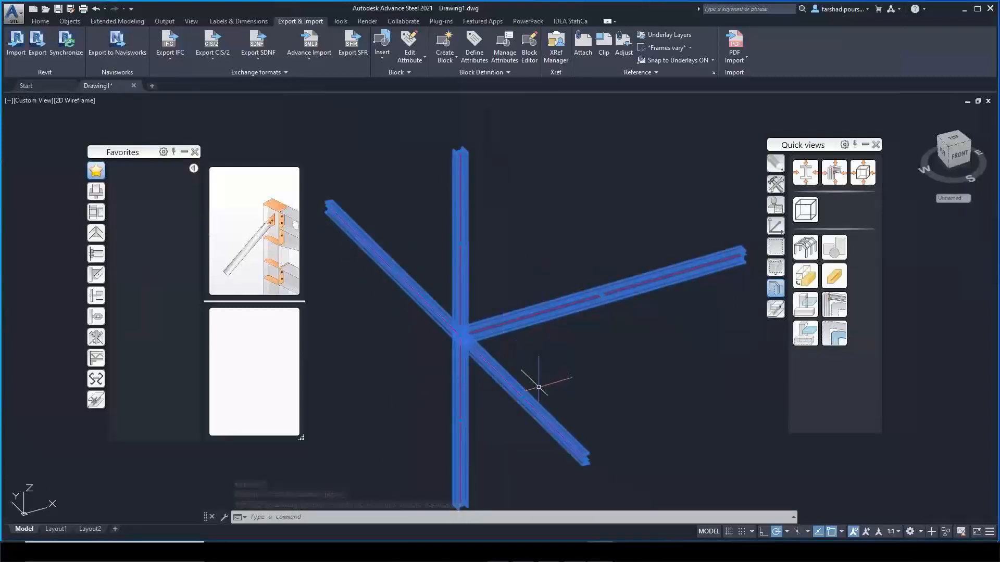
key(Escape)
key(Escape)
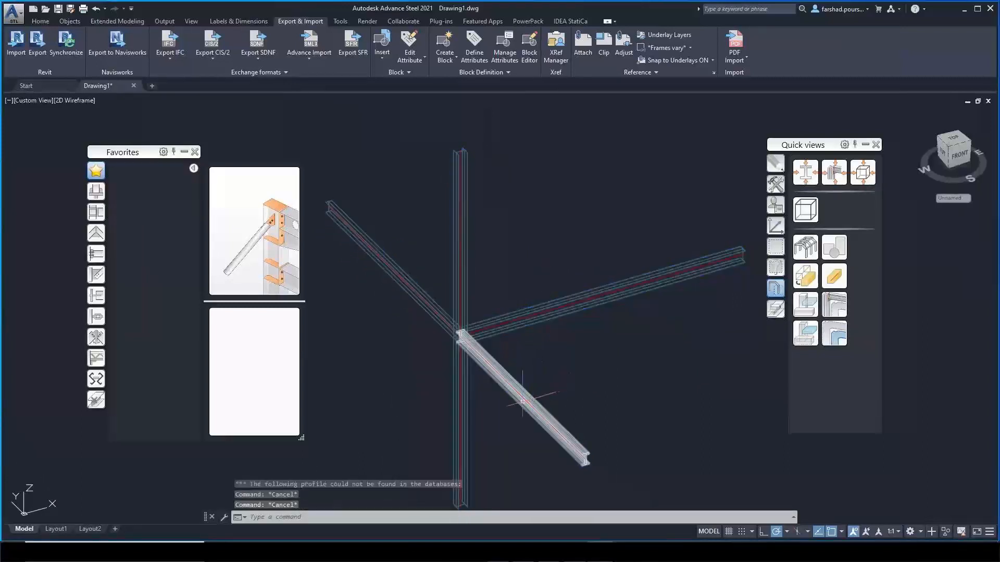
Merge the lower and upper column segments at the node into one continuous column
click(454, 373)
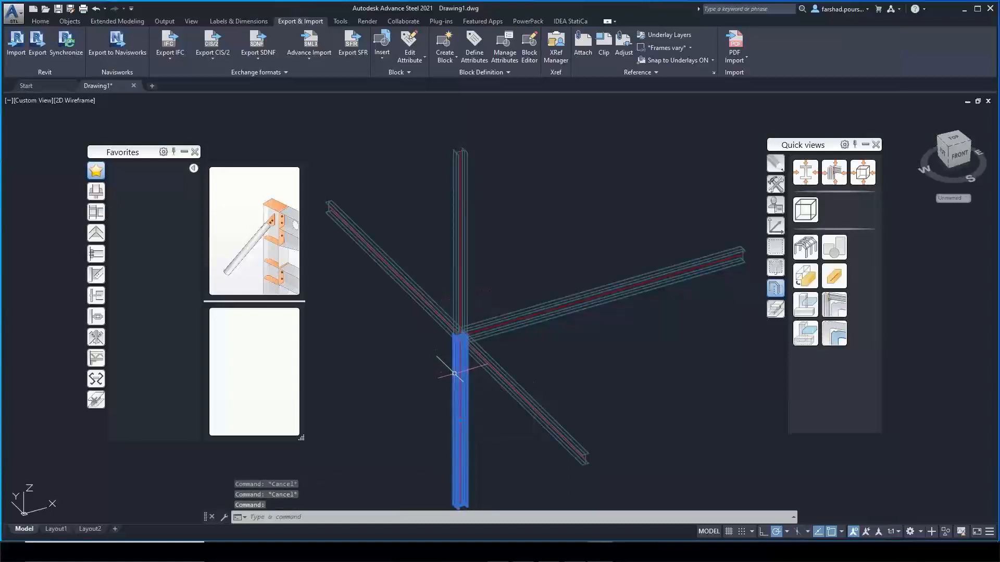
click(465, 282)
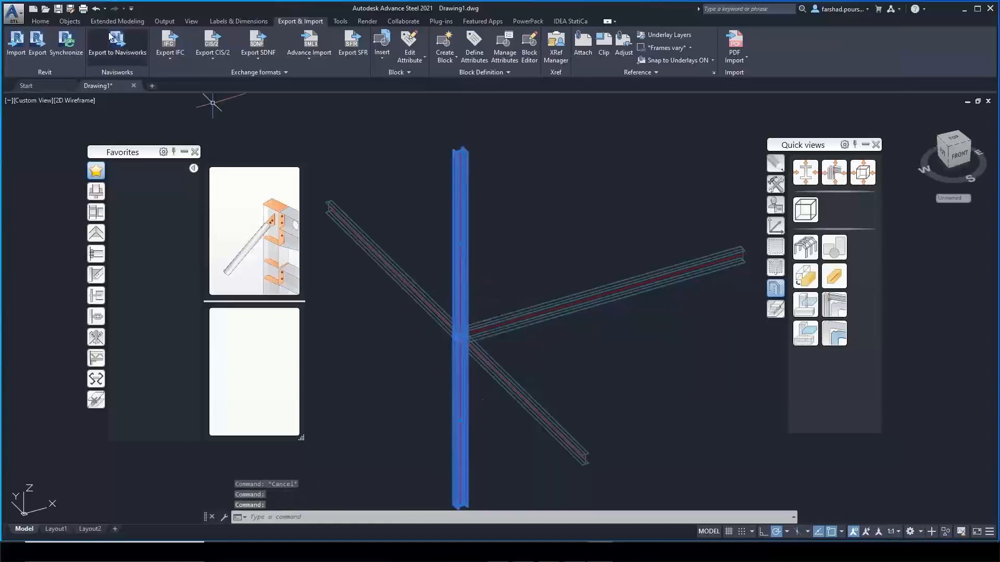
click(71, 24)
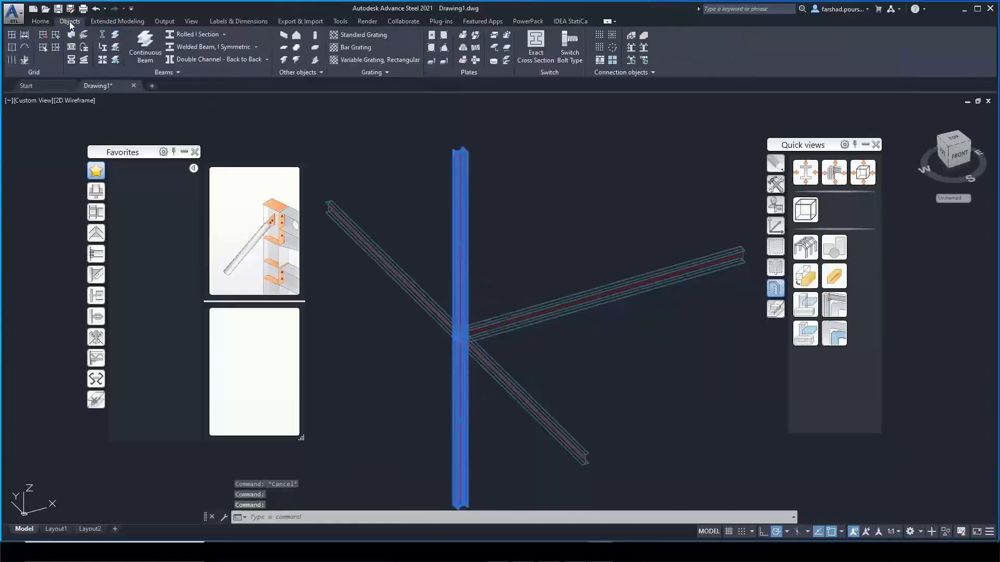
click(116, 53)
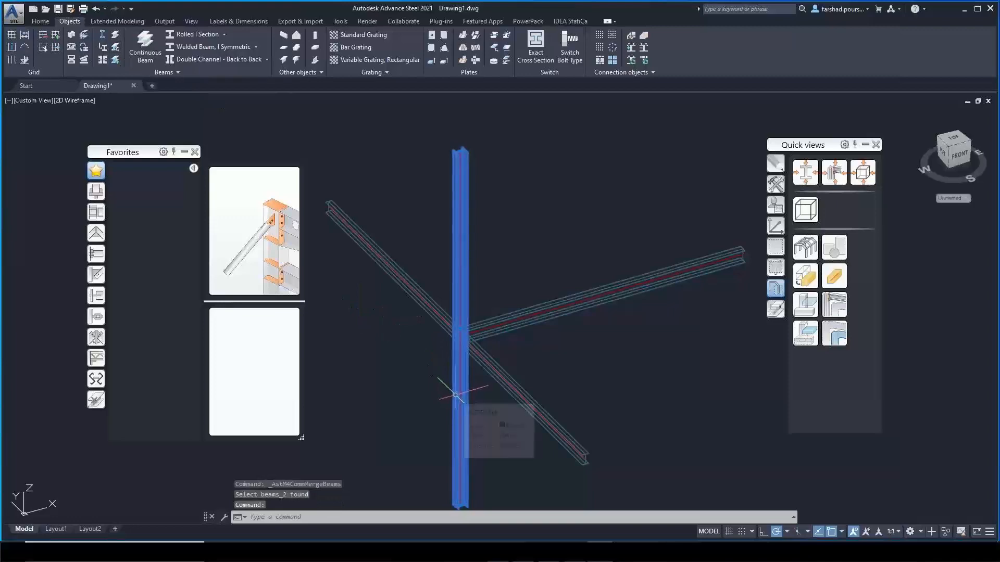
key(Escape)
Collapse the Quick views palette to clear the area around the connection node
scroll(462, 355, up, 3)
scroll(462, 355, down, 3)
middle_drag(462, 355, 438, 336)
shift+middle_drag(446, 373, 312, 351)
shift+middle_drag(559, 295, 531, 331)
middle_drag(527, 308, 663, 307)
scroll(515, 312, up, 4)
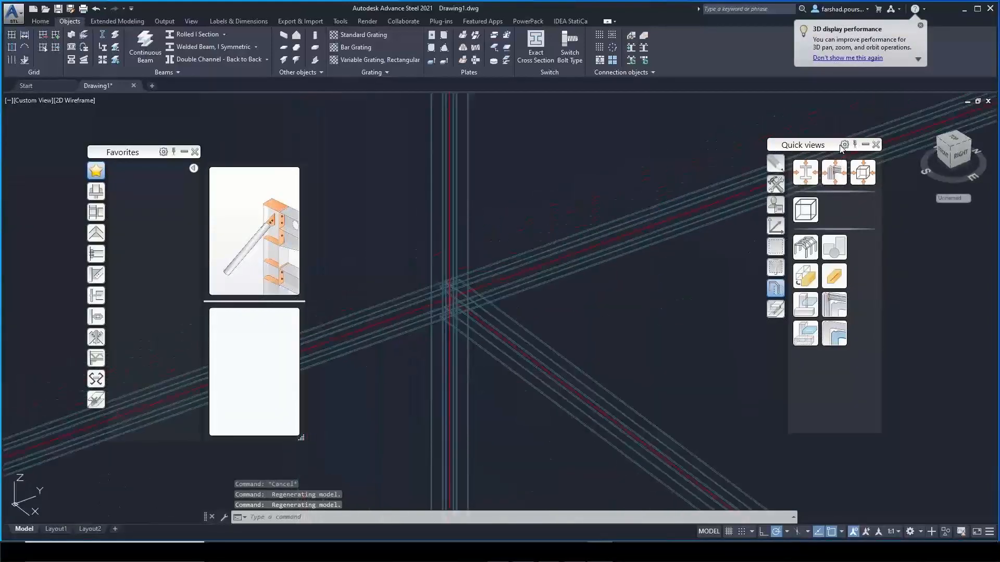
click(864, 145)
middle_drag(576, 308, 611, 299)
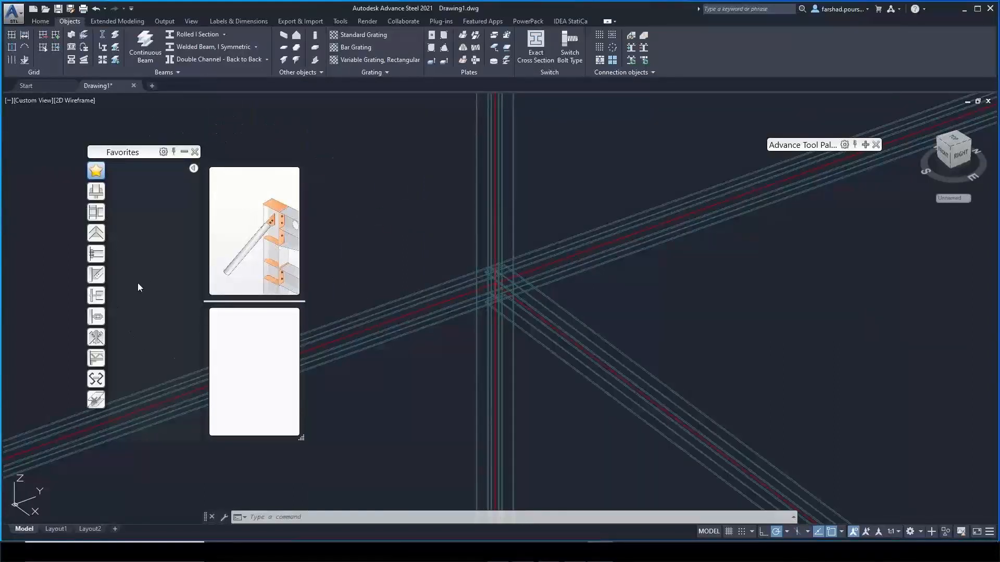
Create a Moment end plate connection with the column as main beam and the beam framing into its flange toward the front as secondary
click(102, 255)
click(129, 380)
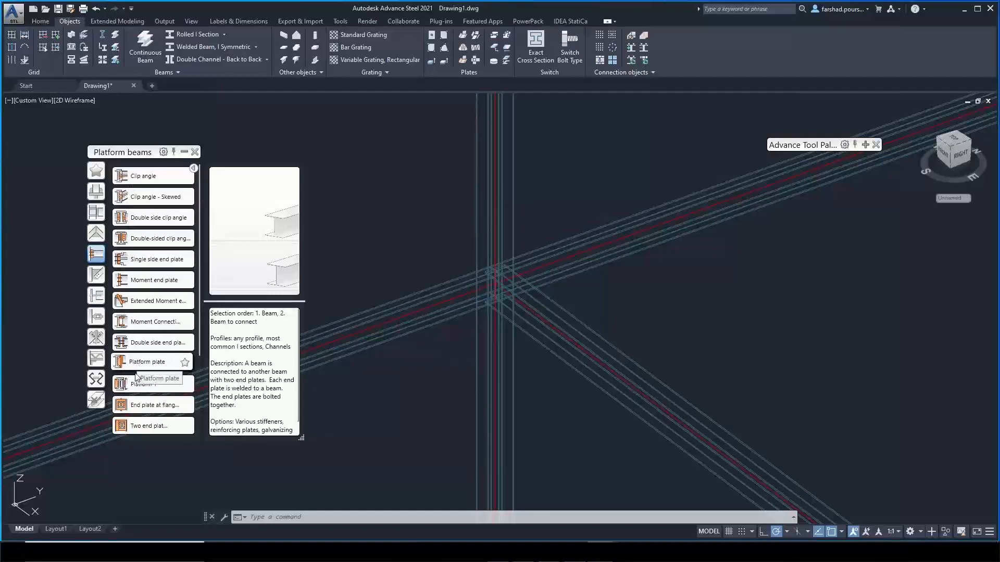
click(140, 280)
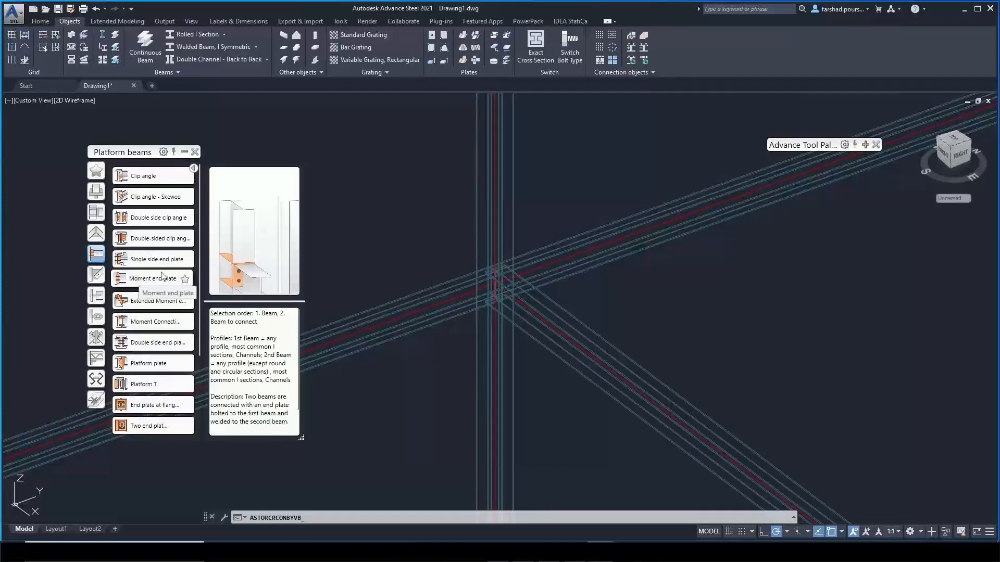
click(477, 206)
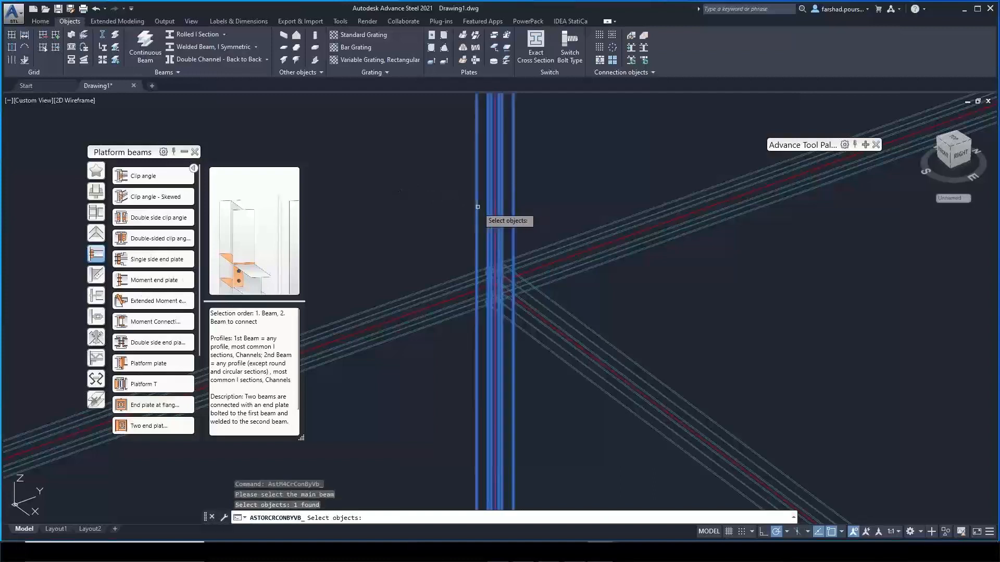
key(Return)
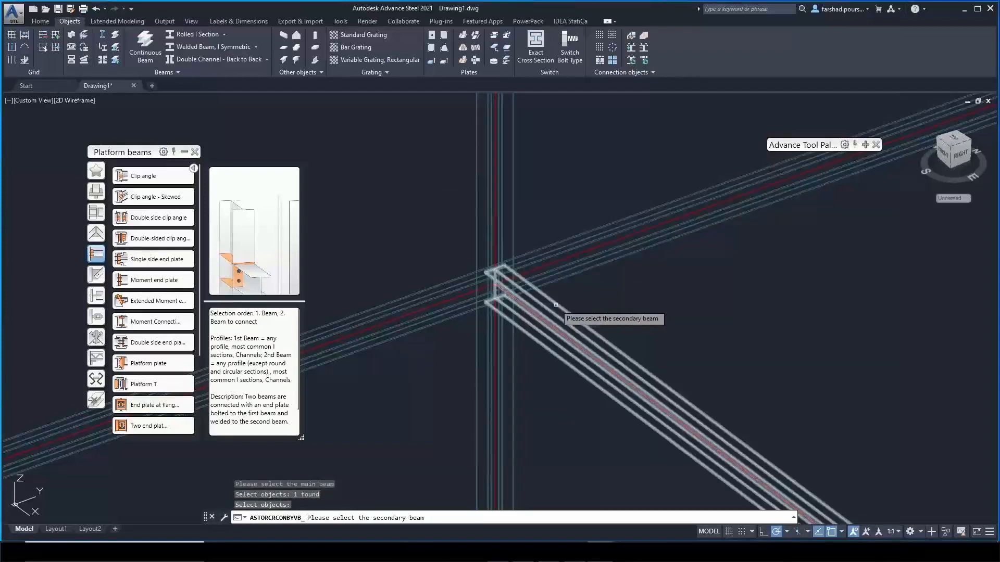
click(555, 305)
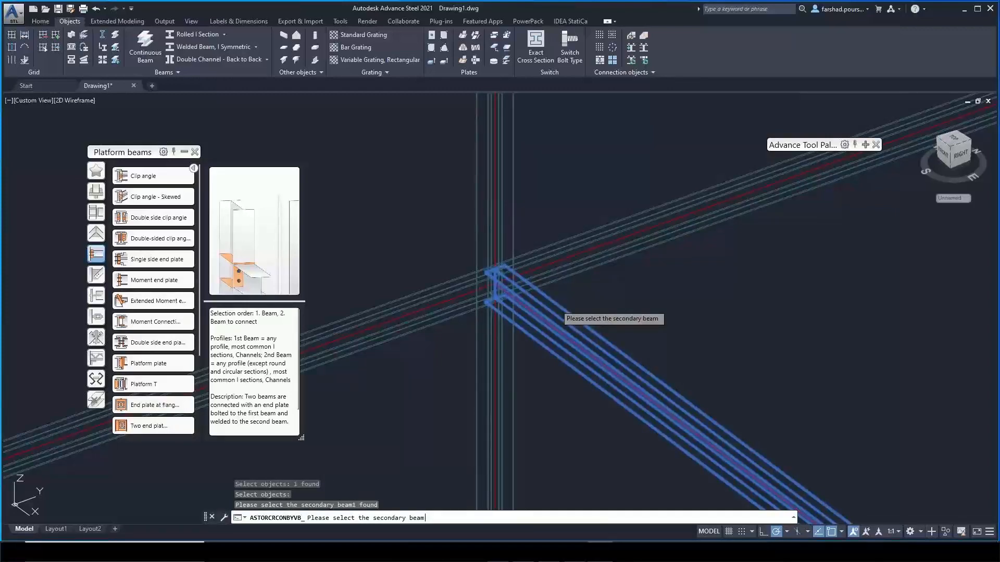
key(Return)
Set the bolt diameter of the moment end plate to 1/2 inch
scroll(499, 312, up, 5)
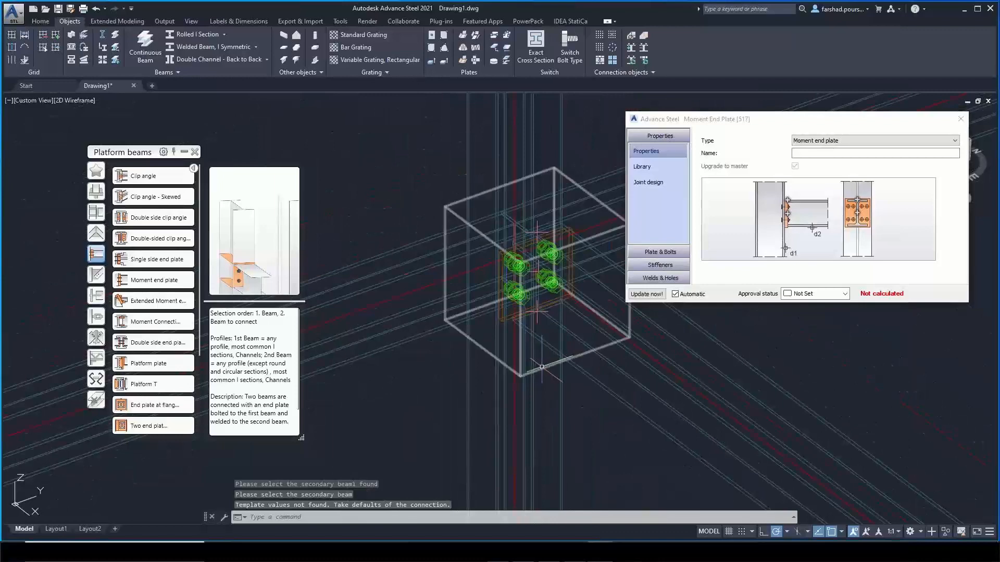
middle_drag(551, 360, 504, 351)
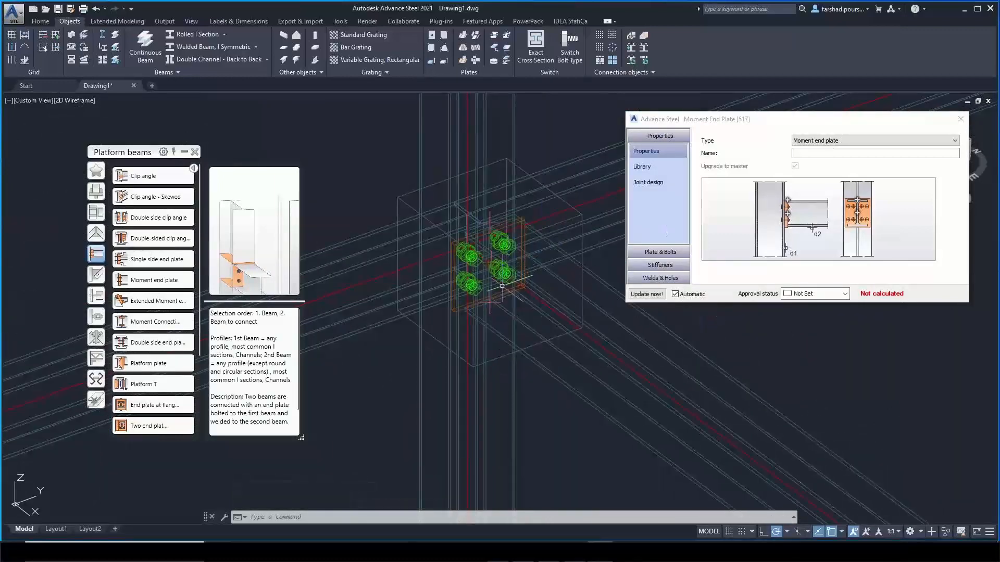
middle_drag(477, 328, 459, 334)
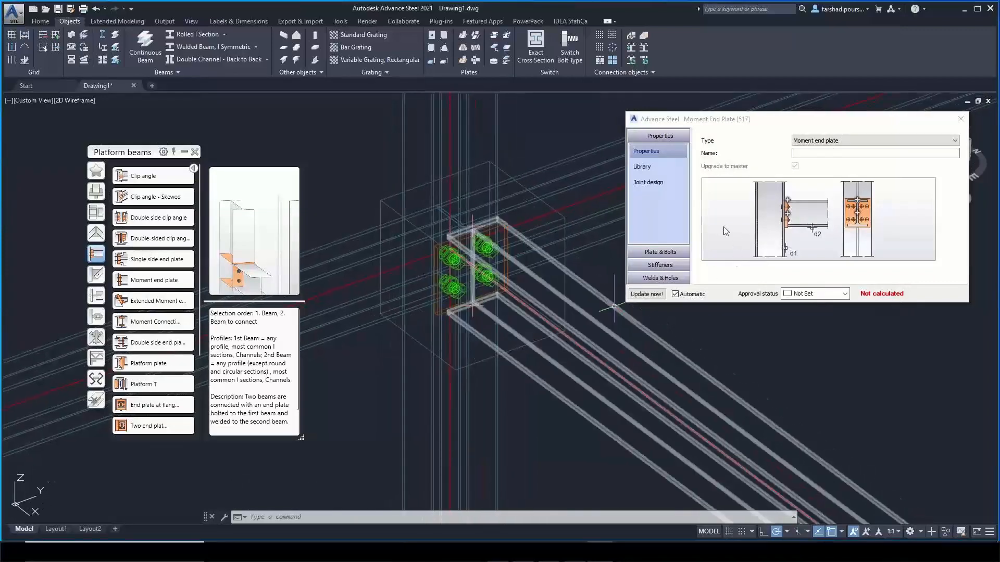
click(653, 254)
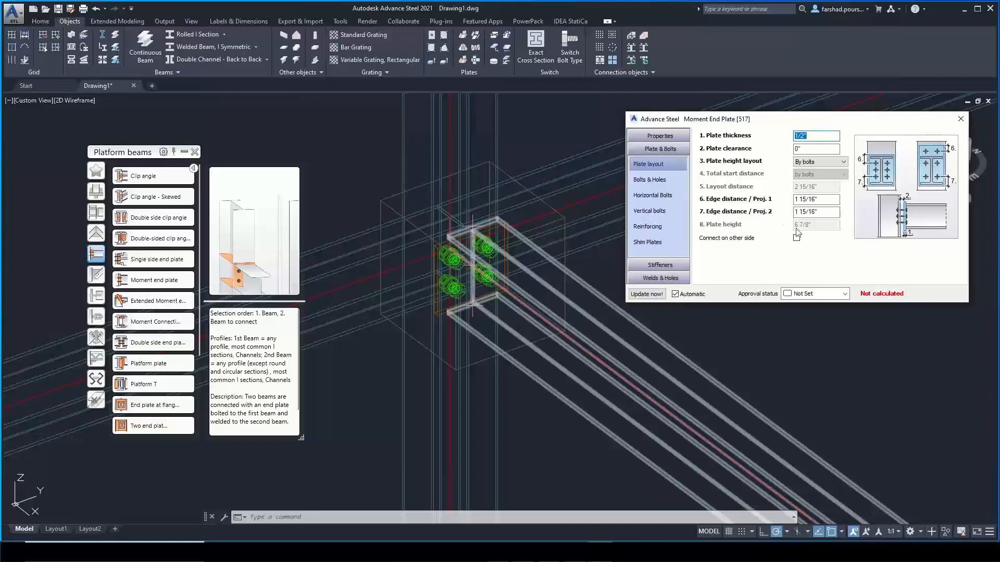
click(669, 180)
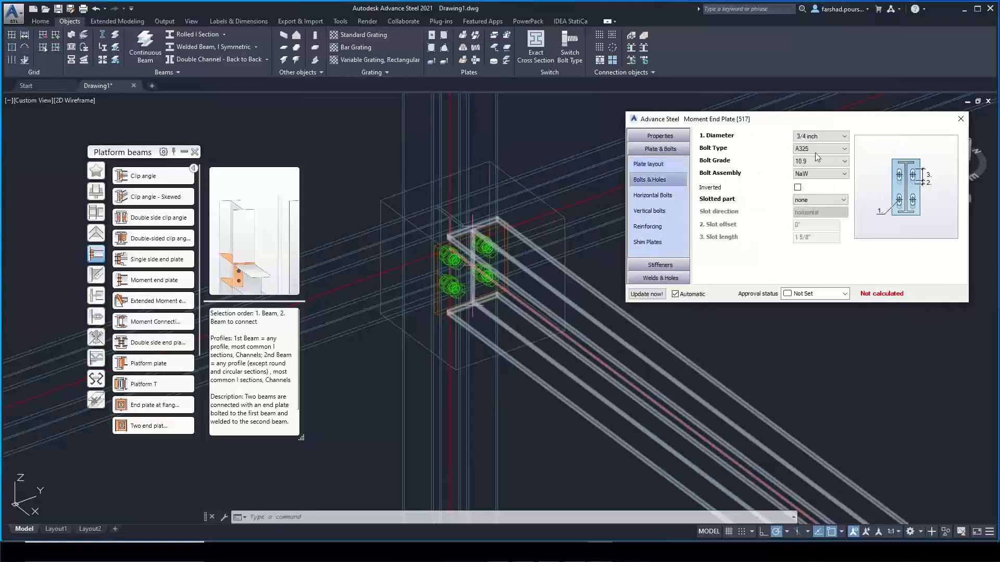
click(824, 138)
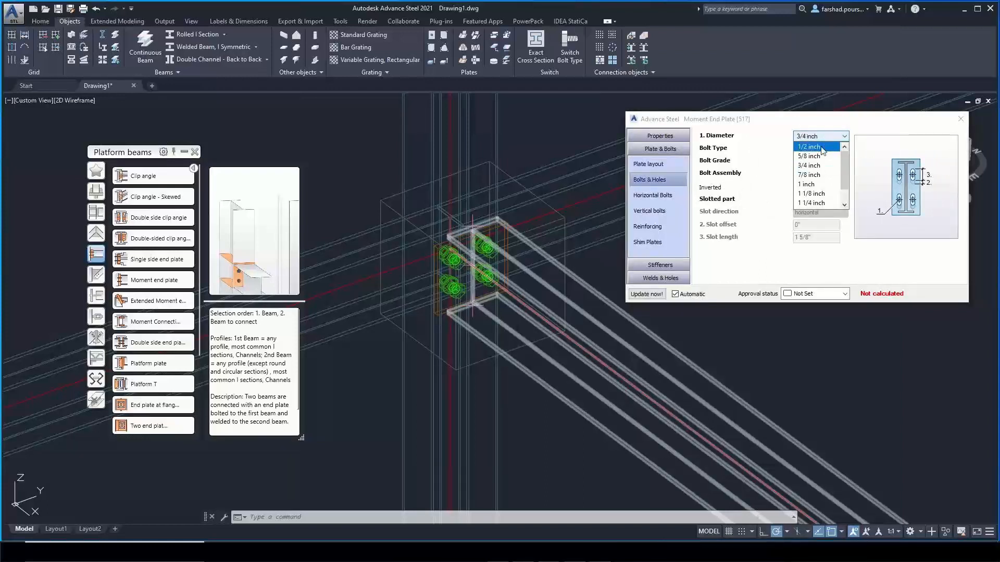
click(809, 163)
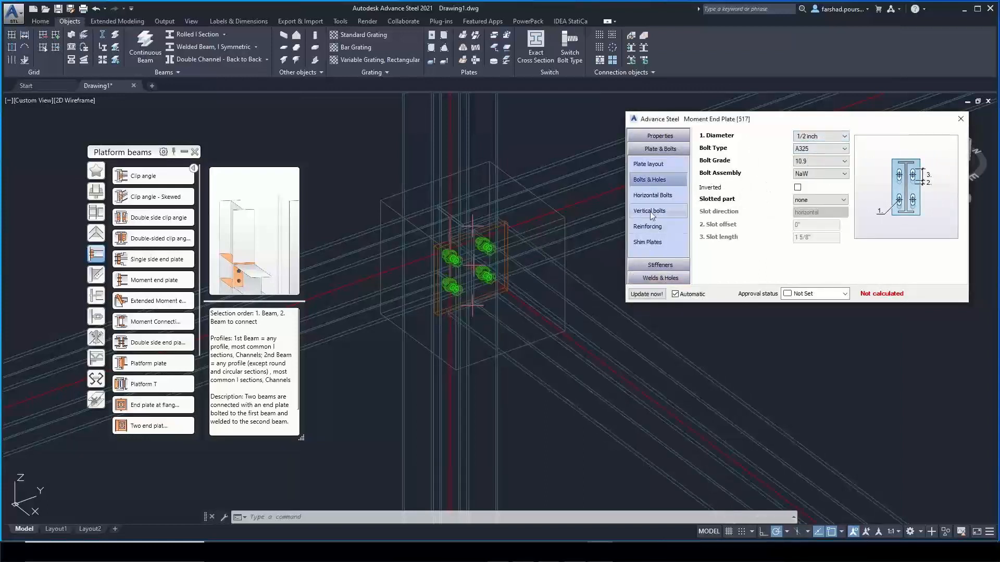
Set both horizontal bolt edge distances of the moment end plate to 1"
click(657, 198)
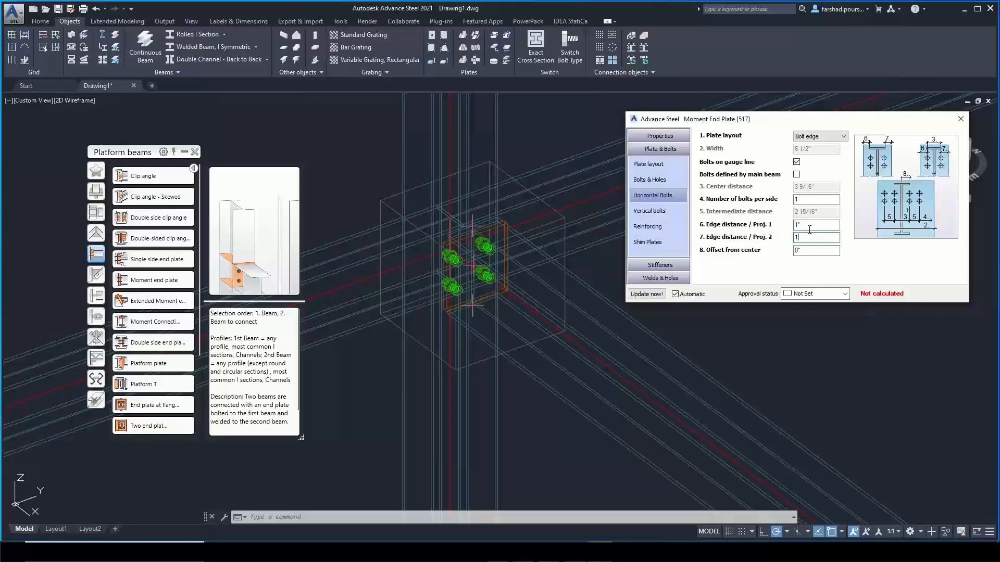
click(800, 225)
scroll(467, 246, up, 5)
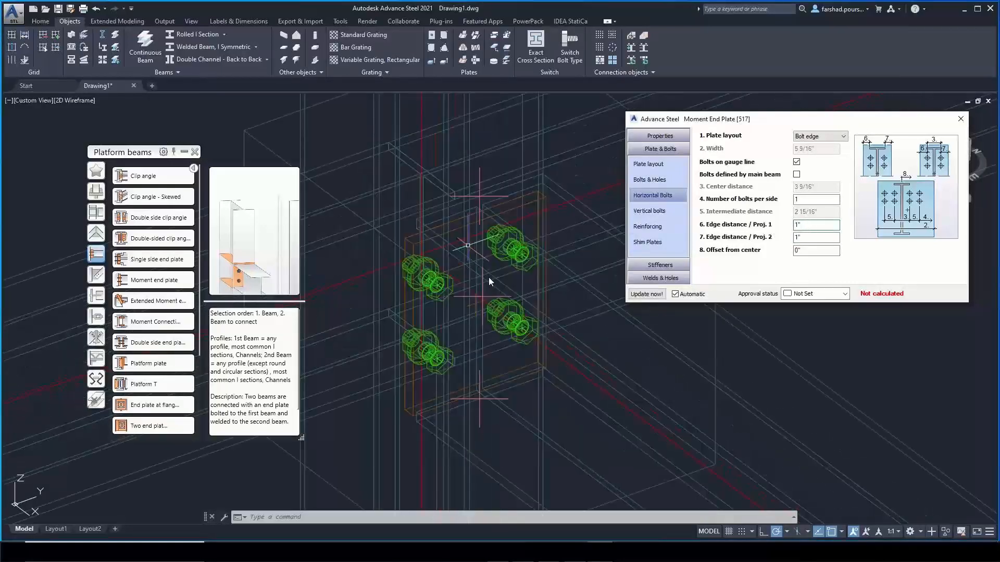
click(489, 280)
mouse_move(484, 294)
shift+middle_down()
mouse_move(472, 300)
mouse_move(408, 268)
mouse_move(493, 271)
mouse_move(500, 301)
shift+middle_up()
scroll(500, 301, down, 6)
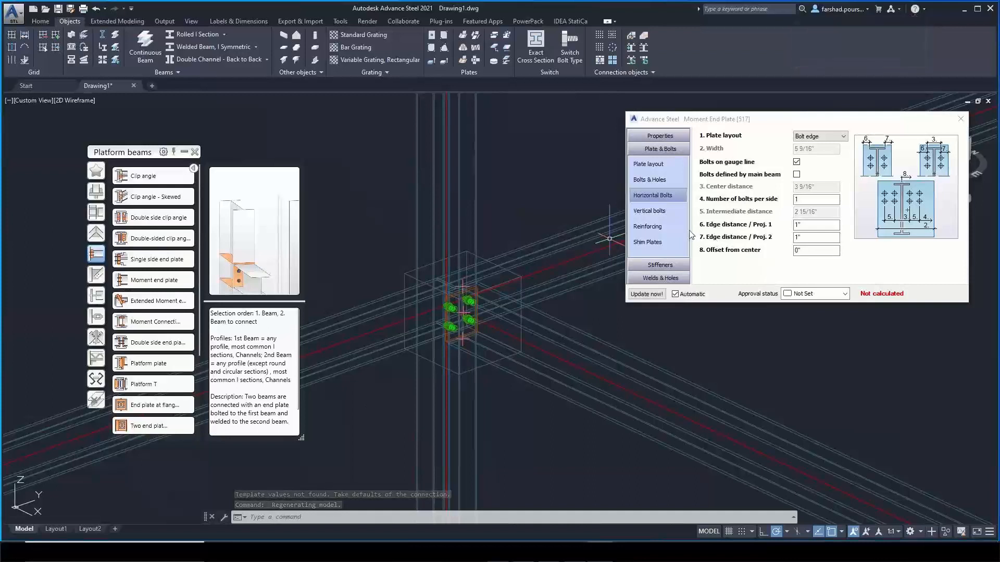
Add outside bolts at both the top and bottom of the moment end plate
click(667, 216)
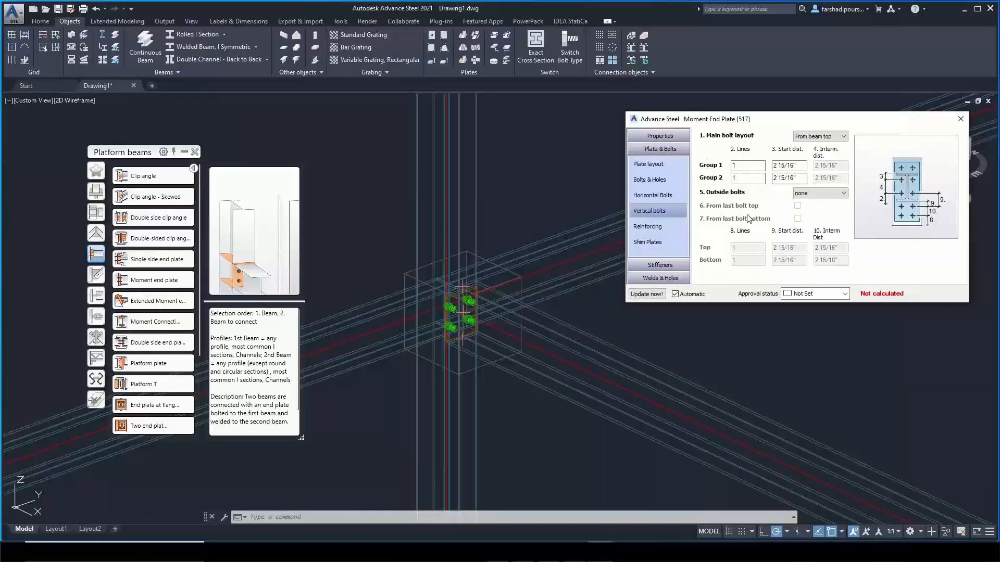
click(805, 193)
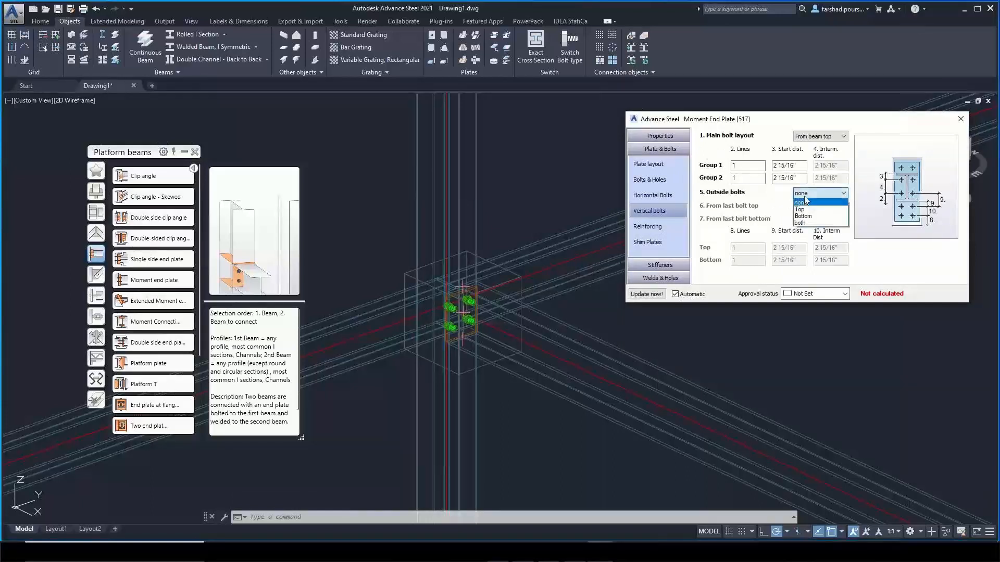
click(814, 224)
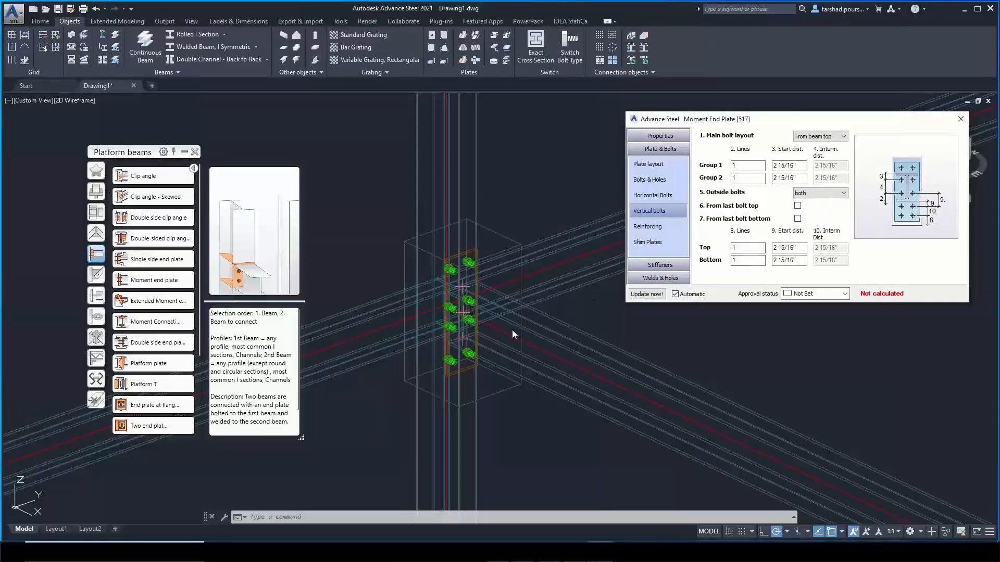
shift+middle_drag(489, 326, 701, 309)
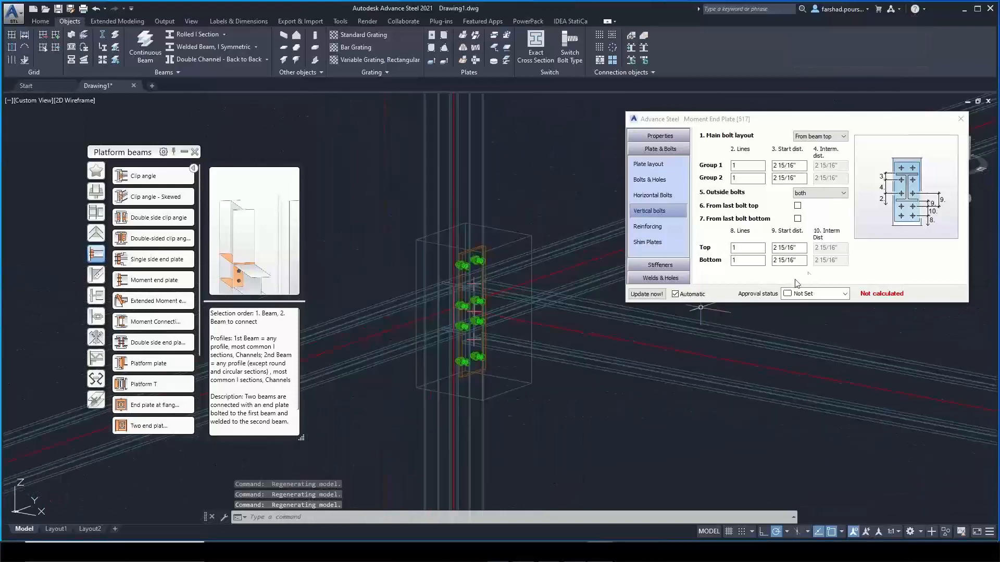
Set the start distance of the top and bottom outside bolts to 2"
click(787, 249)
drag(802, 248, 768, 248)
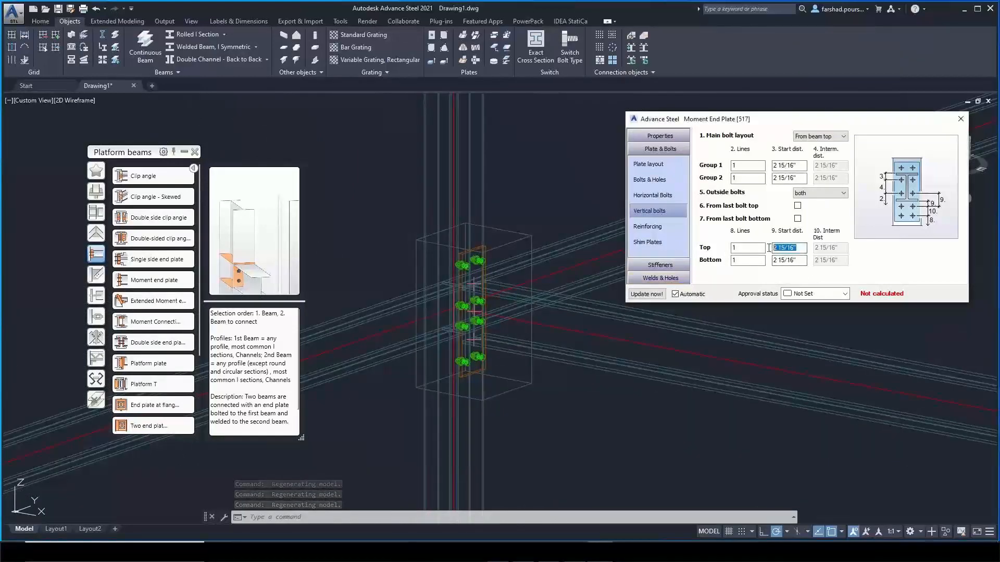
text(2)
click(783, 260)
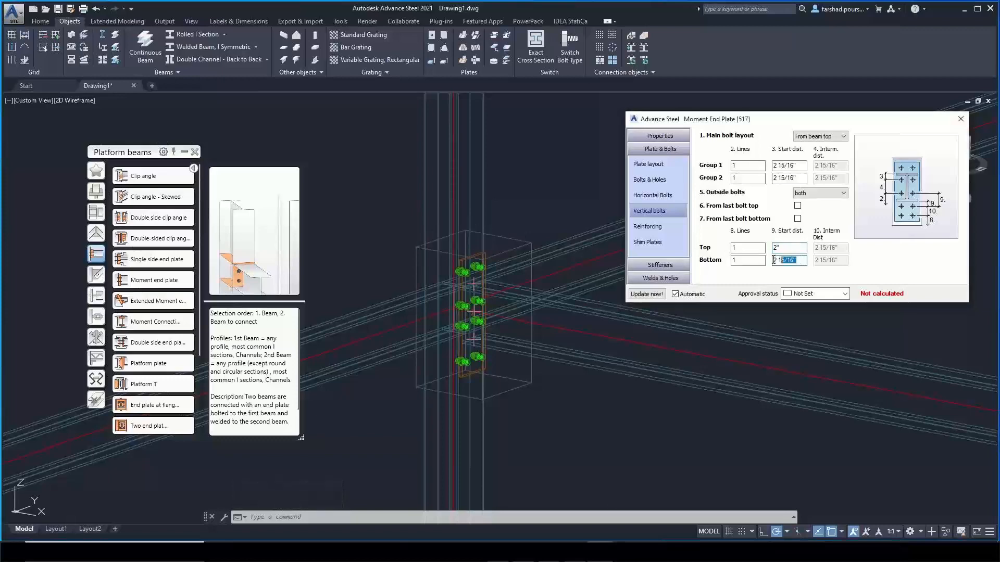
scroll(485, 312, up, 4)
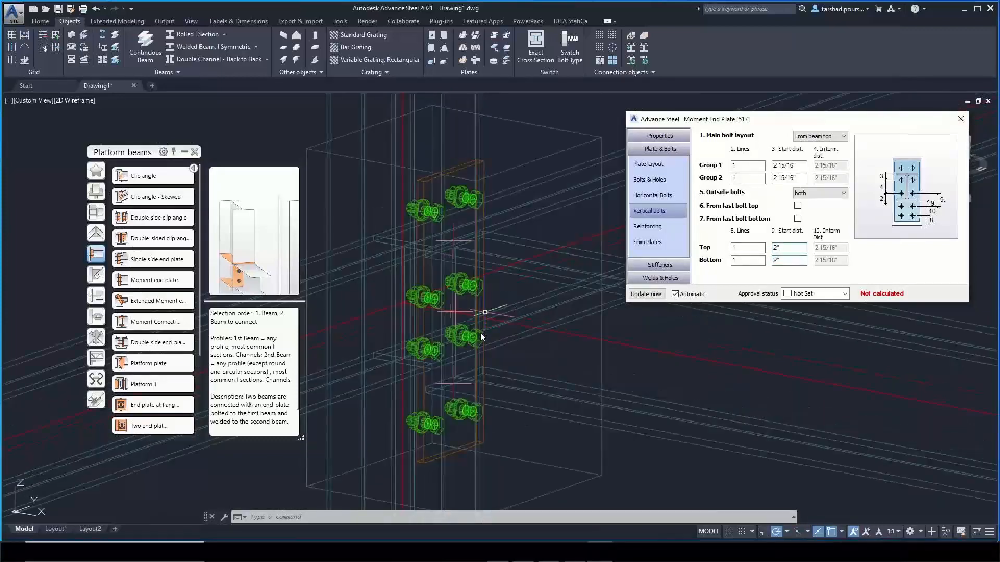
shift+middle_drag(449, 320, 492, 388)
scroll(538, 379, down, 5)
scroll(493, 388, down, 3)
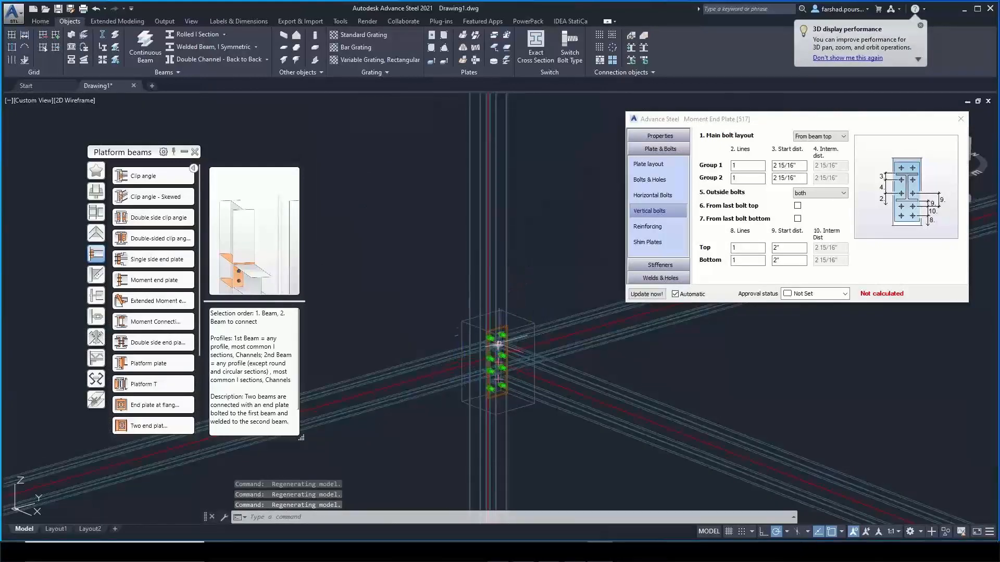
Add a shear plate connection with the column as main beam and the beam opposite the previously connected one as secondary
middle_drag(425, 299, 404, 271)
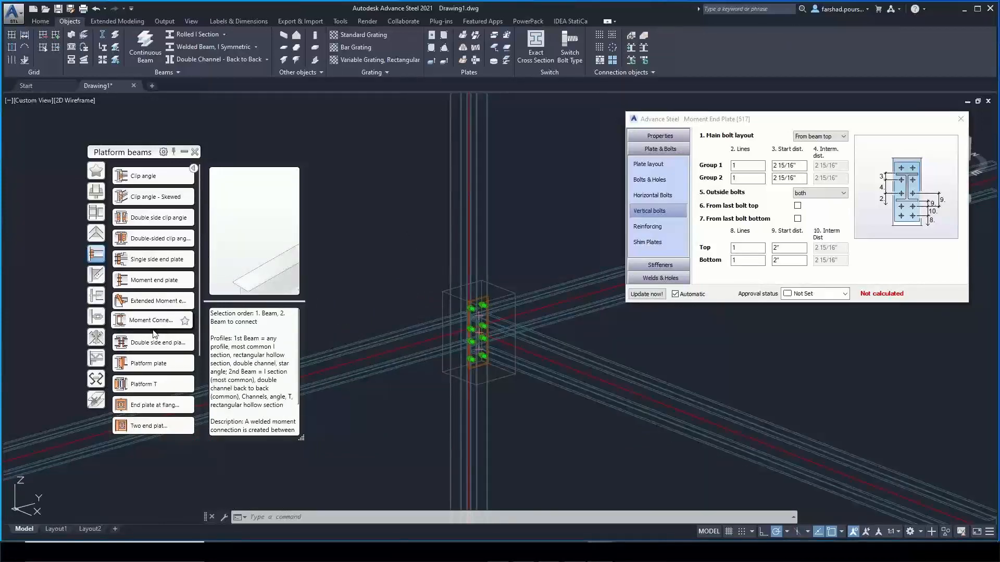
scroll(151, 355, down, 3)
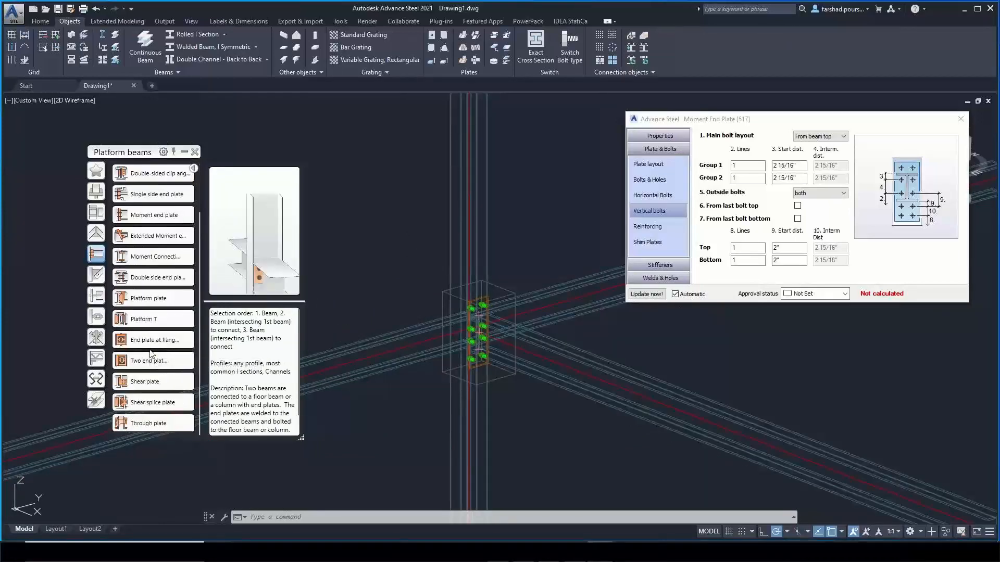
click(149, 382)
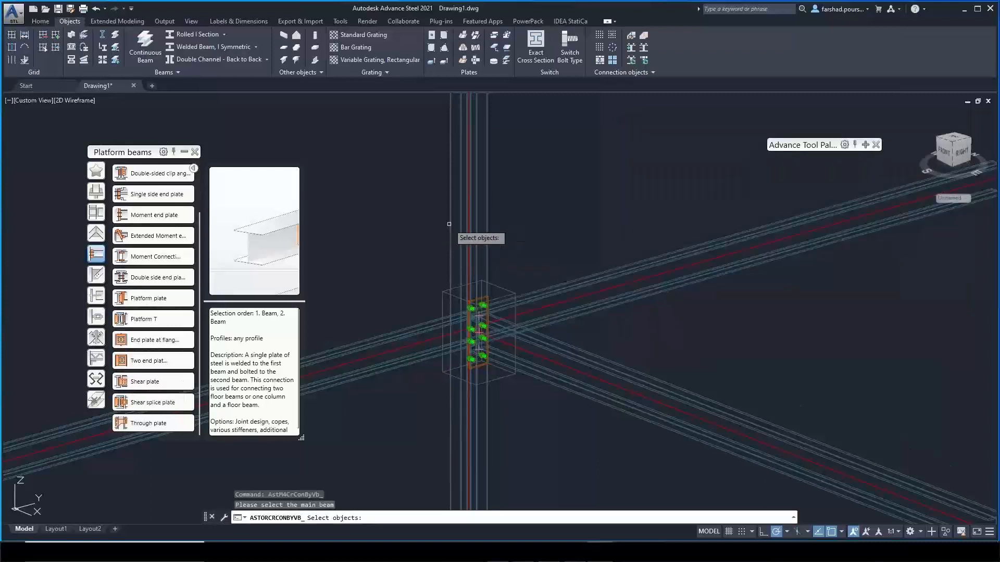
click(486, 220)
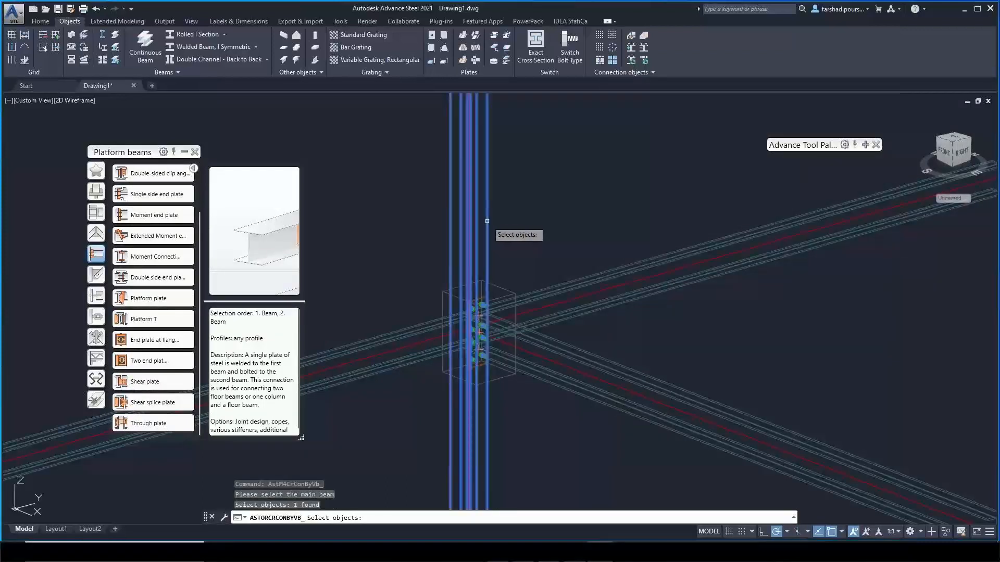
key(Return)
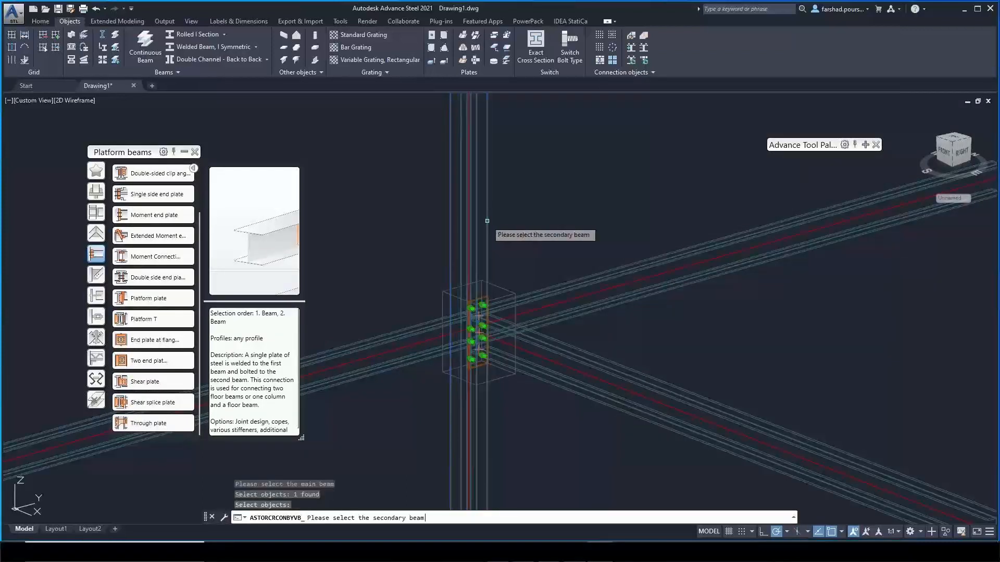
click(394, 338)
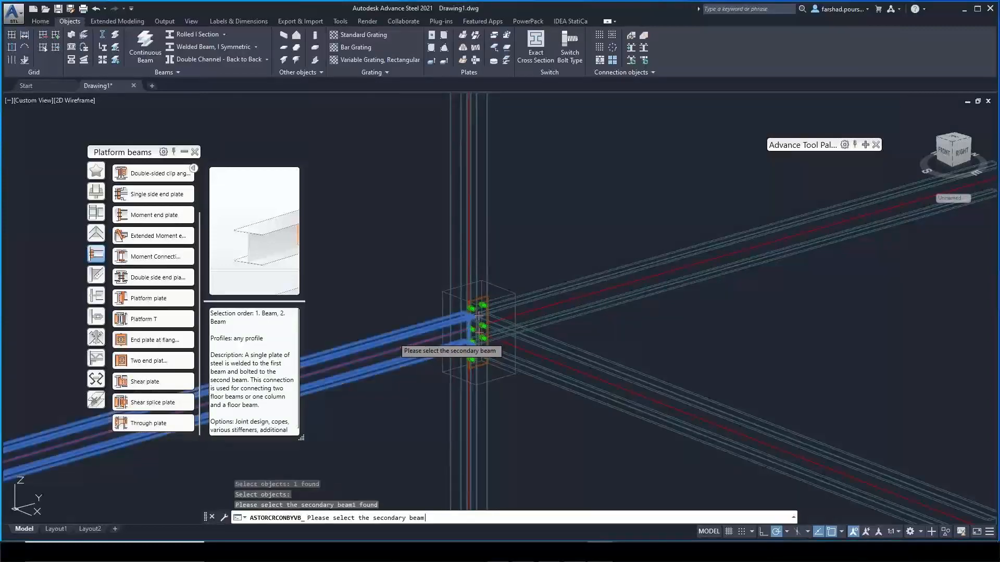
key(Return)
scroll(450, 353, up, 5)
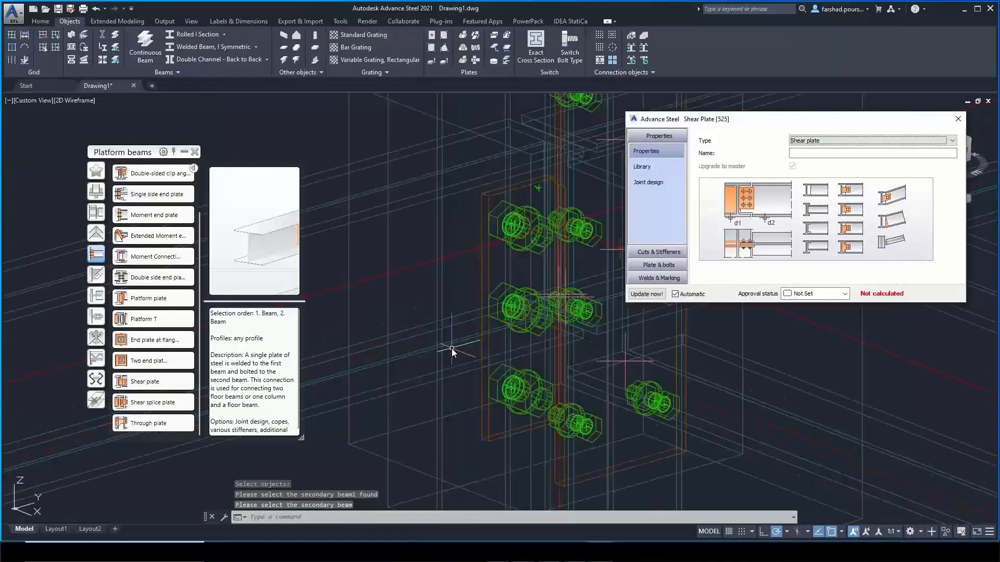
shift+middle_drag(454, 371, 664, 308)
scroll(509, 352, down, 5)
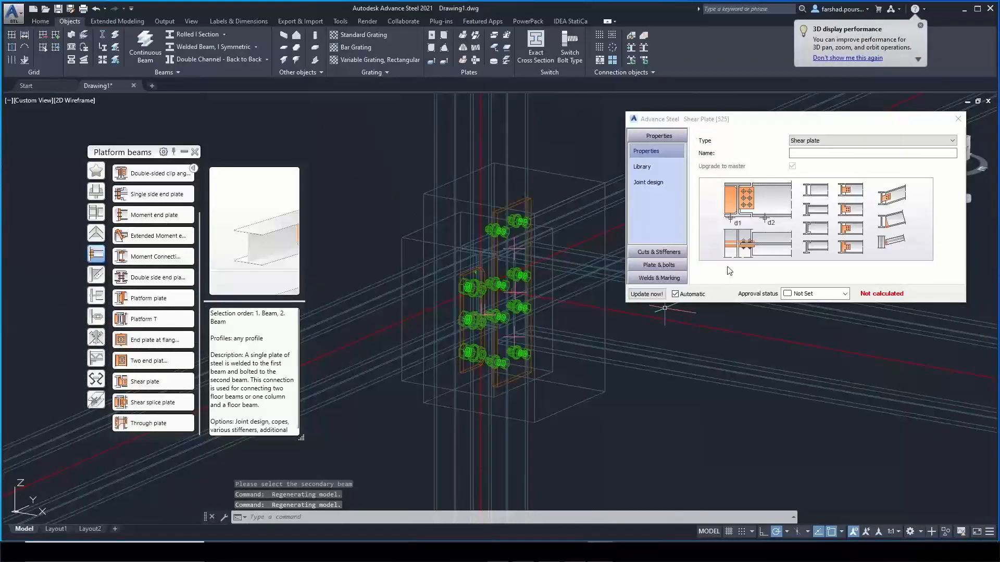
Set both the top cope and the bottom cope of the shear plate connection to Cope
click(651, 252)
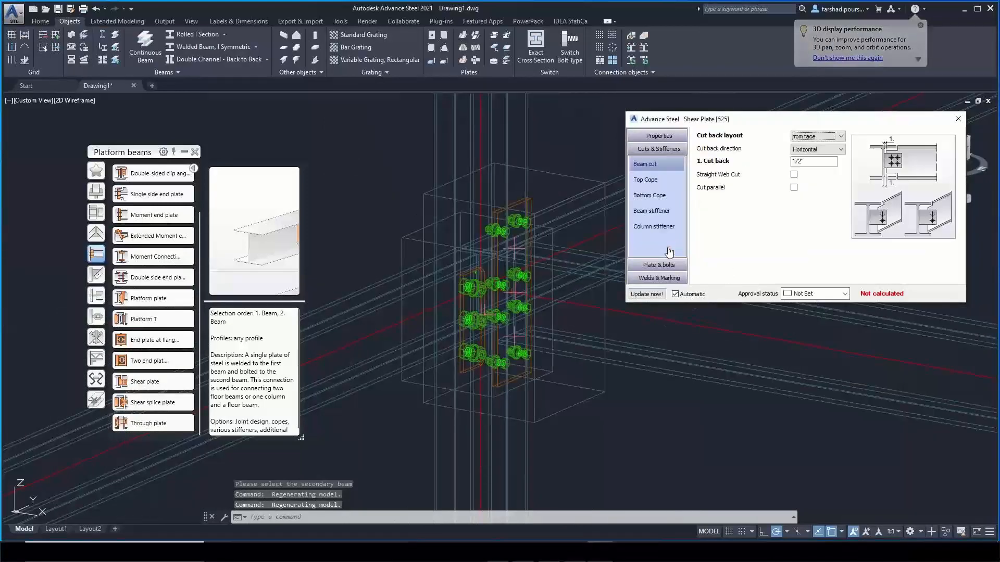
click(655, 181)
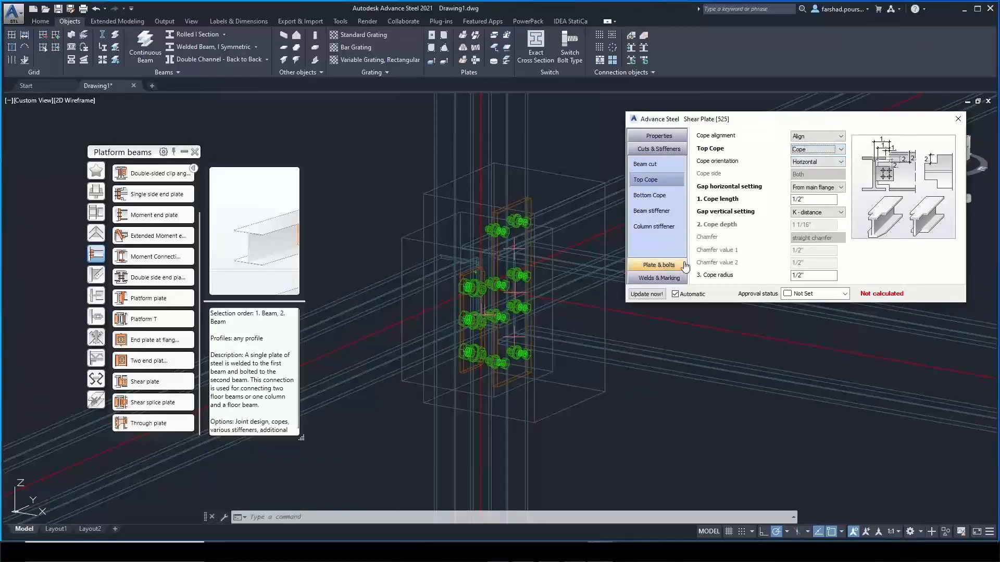
click(646, 197)
click(812, 136)
click(805, 147)
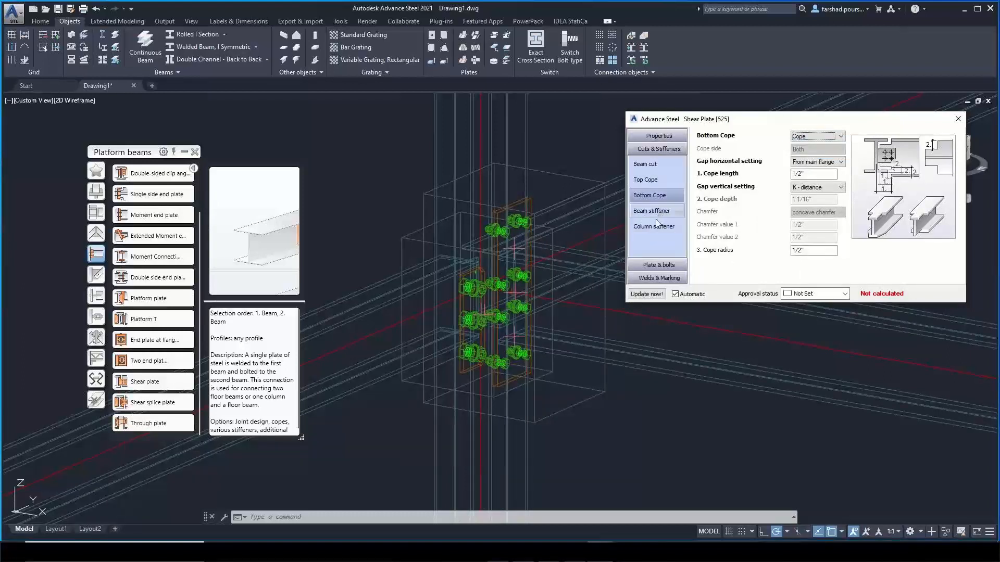
Set the shear plate's vertical bolt layout to middle and the Group 1 lines to 2
click(657, 265)
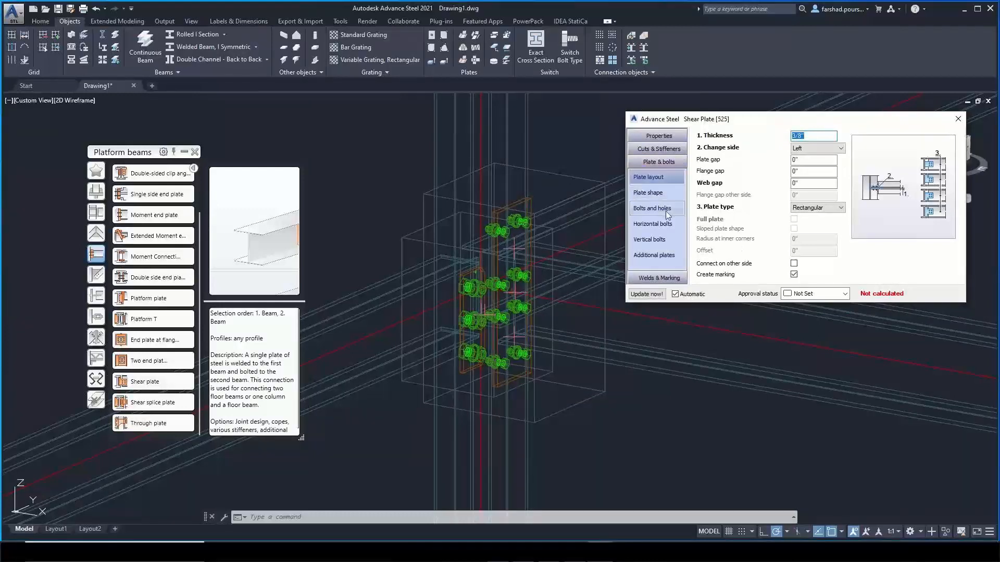
click(658, 241)
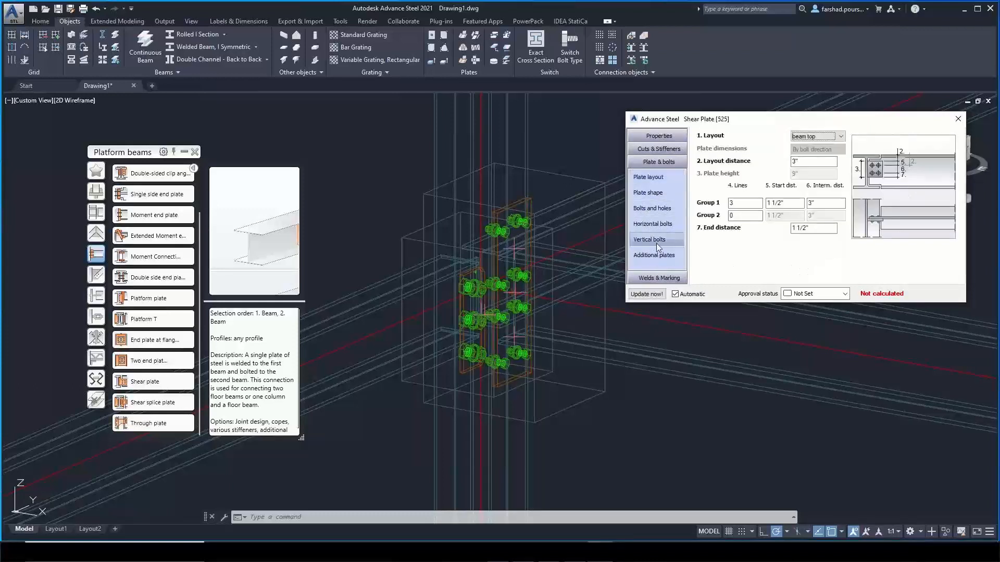
click(823, 136)
click(816, 159)
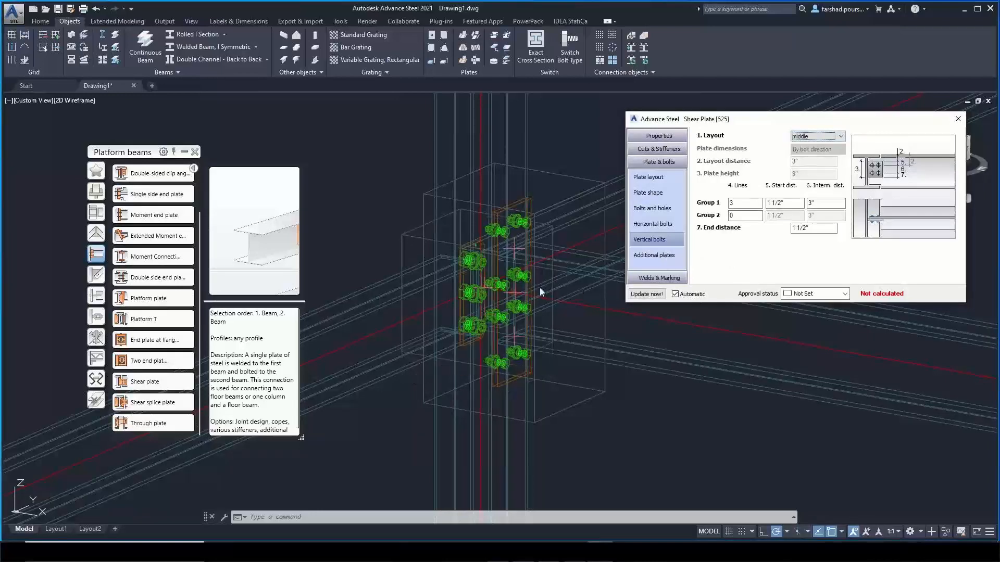
scroll(484, 304, up, 5)
shift+middle_drag(483, 304, 473, 334)
scroll(474, 333, down, 5)
double_click(740, 203)
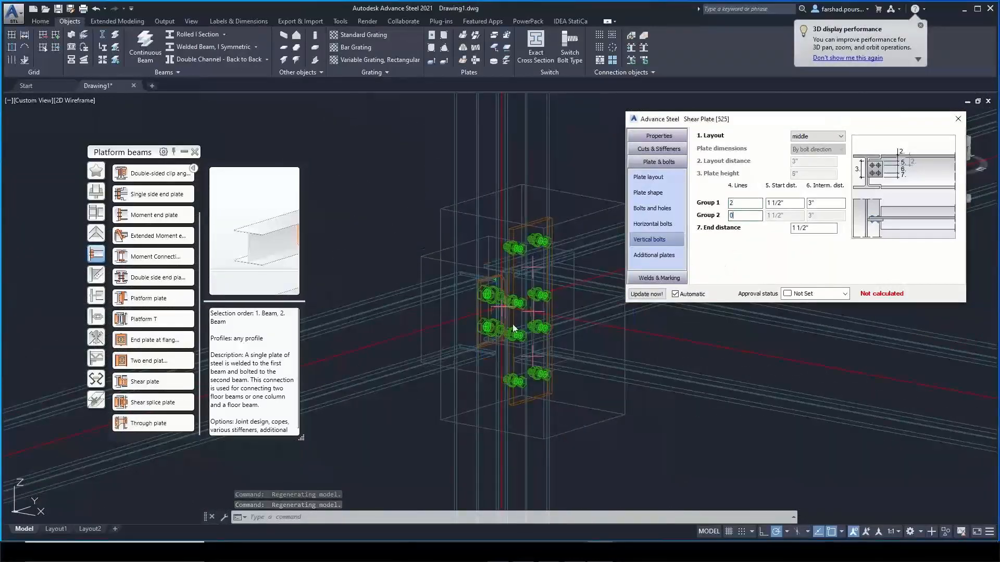
Examine the shear plate and its bolts at the column up close and from several angles, and close the connection settings
scroll(513, 329, up, 3)
middle_drag(364, 334, 406, 359)
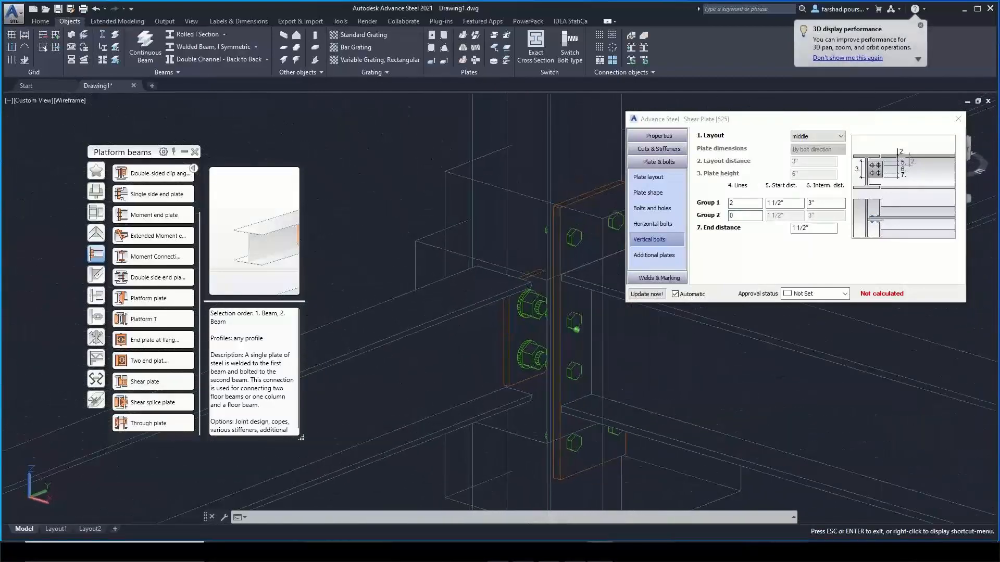
scroll(497, 358, up, 5)
scroll(498, 358, down, 2)
shift+middle_drag(497, 357, 566, 445)
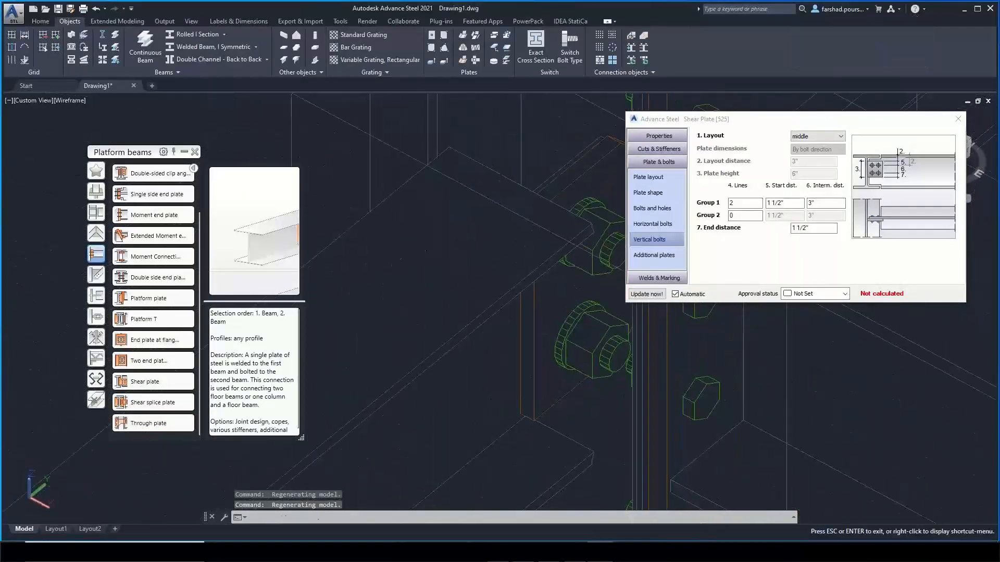
scroll(583, 417, down, 5)
middle_drag(602, 384, 433, 373)
shift+middle_drag(516, 350, 497, 319)
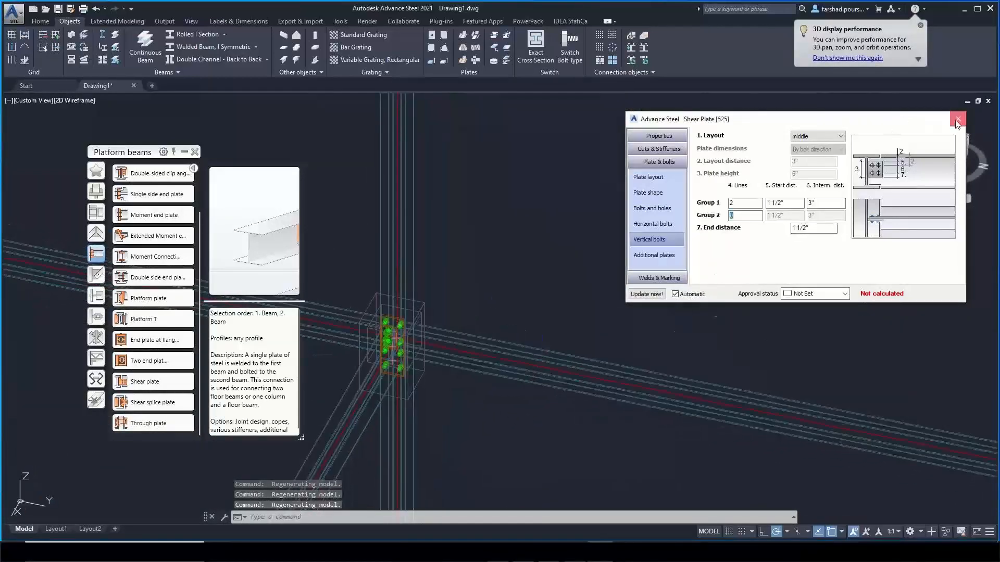
click(958, 118)
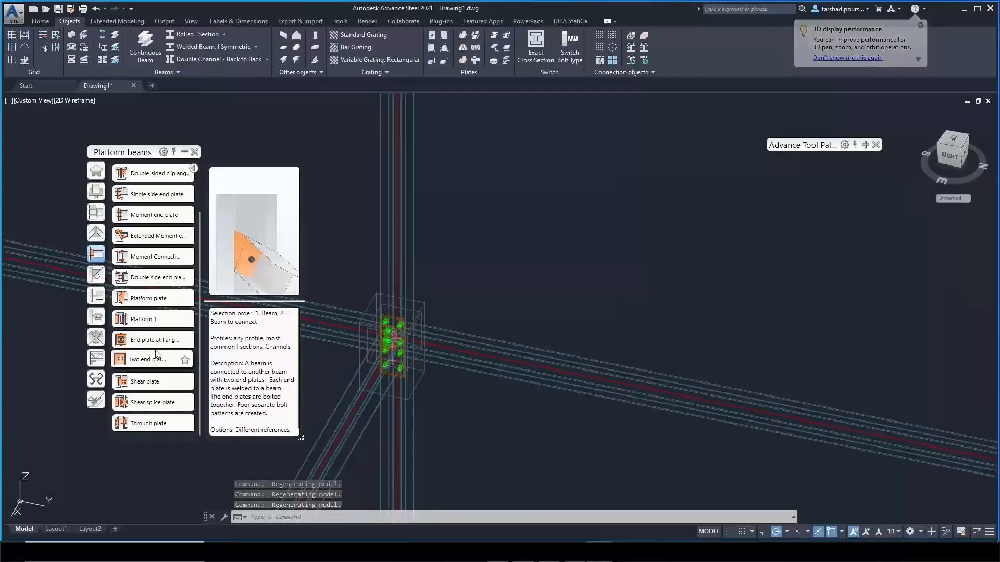
Add a second shear plate connection between the column and the remaining unconnected beam at the node
click(137, 387)
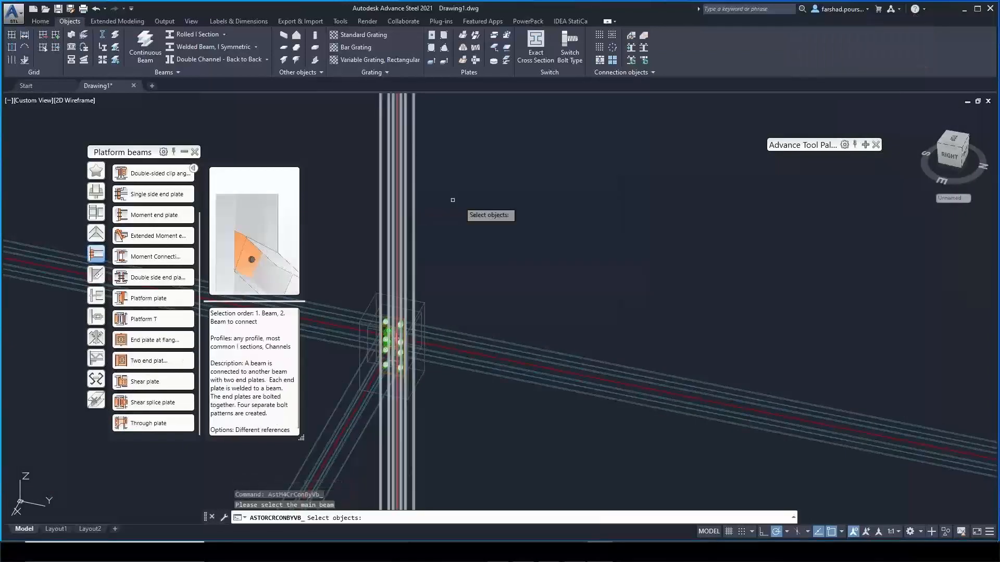
click(411, 215)
click(413, 216)
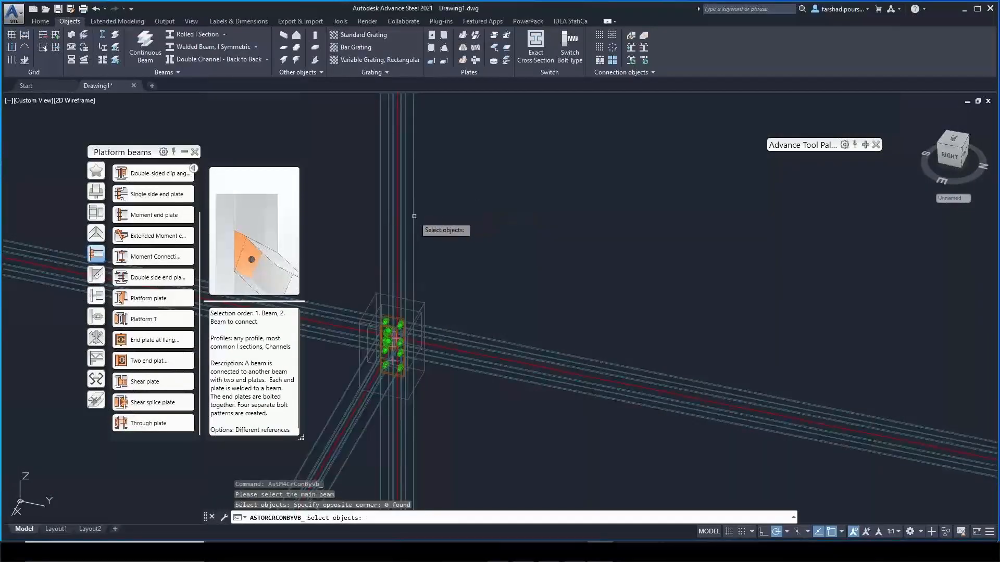
click(415, 216)
key(Return)
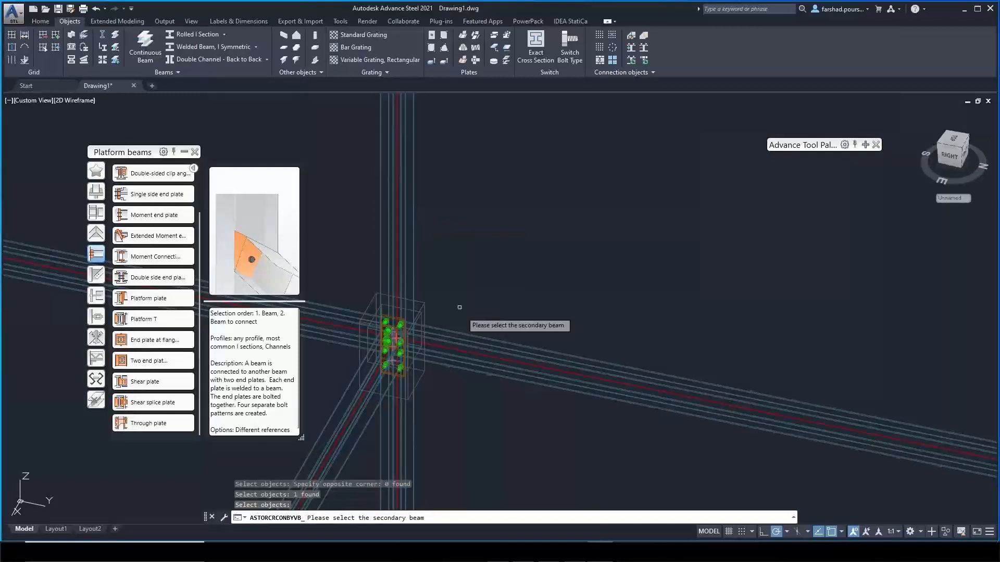
click(489, 350)
key(Return)
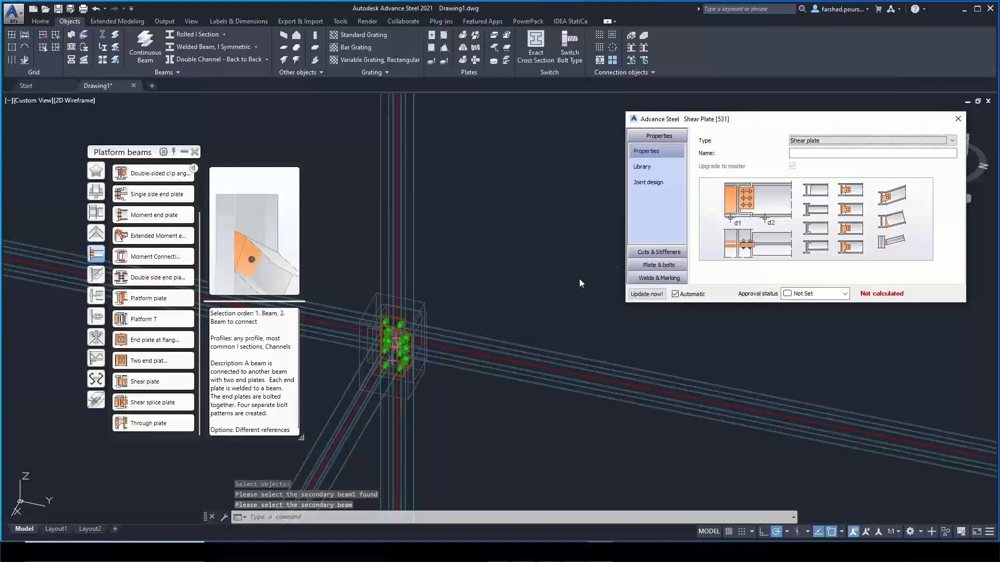
Set the second shear plate's top cope and bottom cope from automatic to Cope
click(659, 252)
click(651, 178)
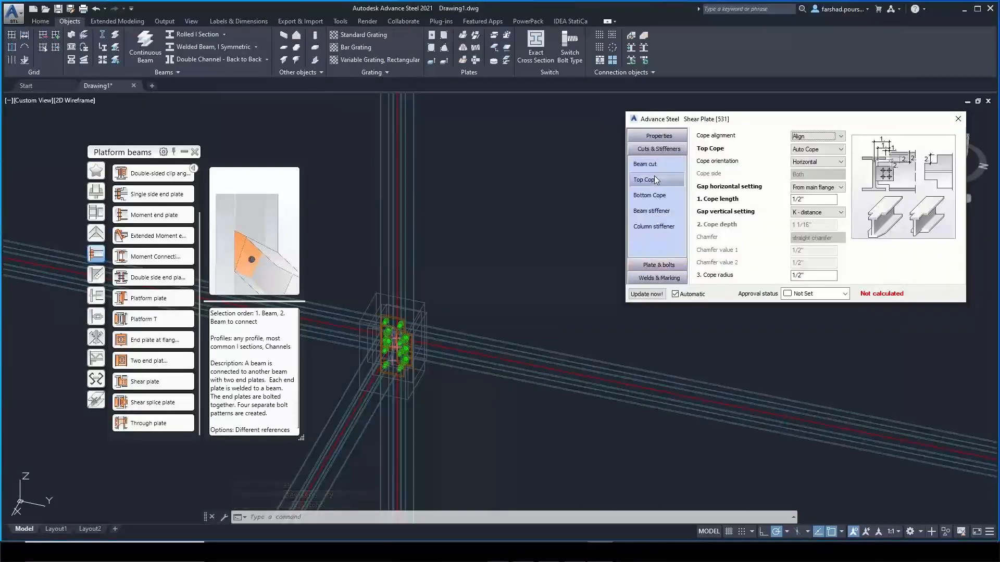
click(794, 150)
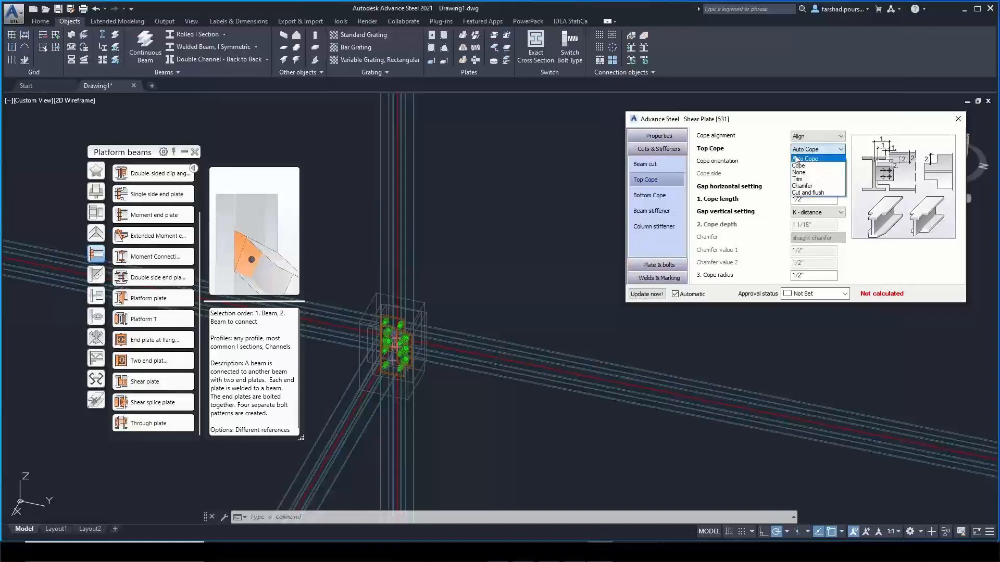
click(796, 167)
click(672, 198)
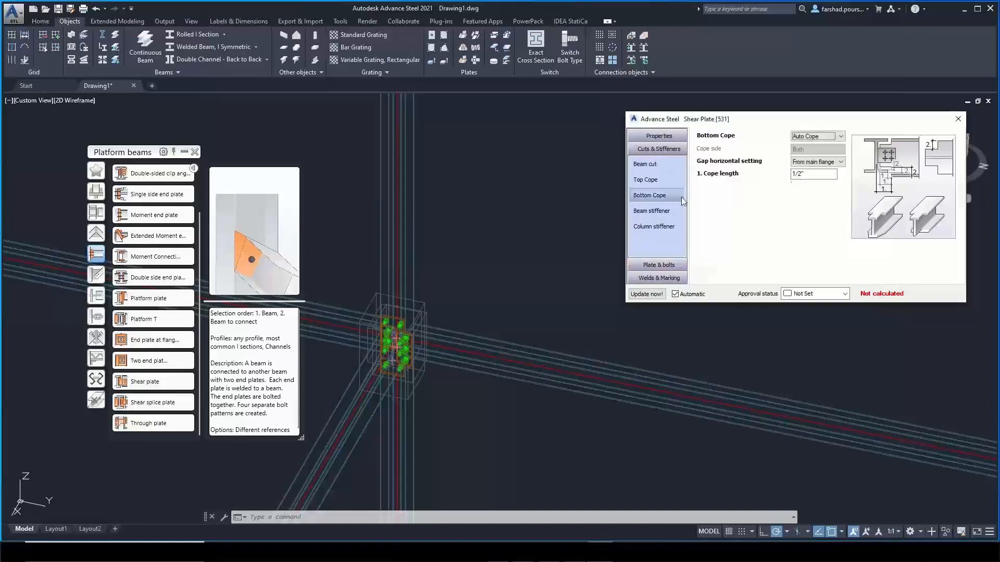
click(808, 137)
click(807, 152)
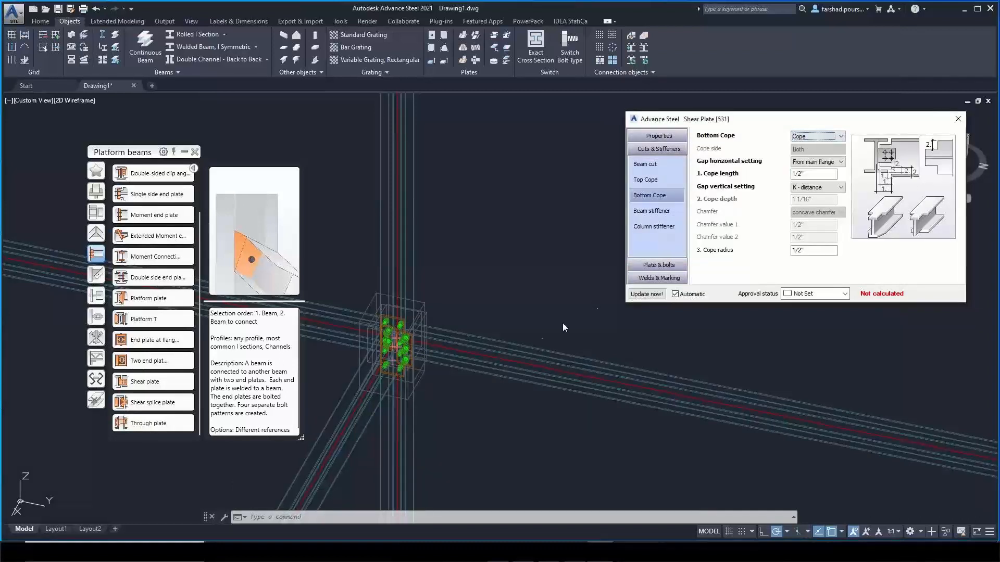
Set the second shear plate's vertical bolt layout to middle with 2 lines in Group 1
click(659, 265)
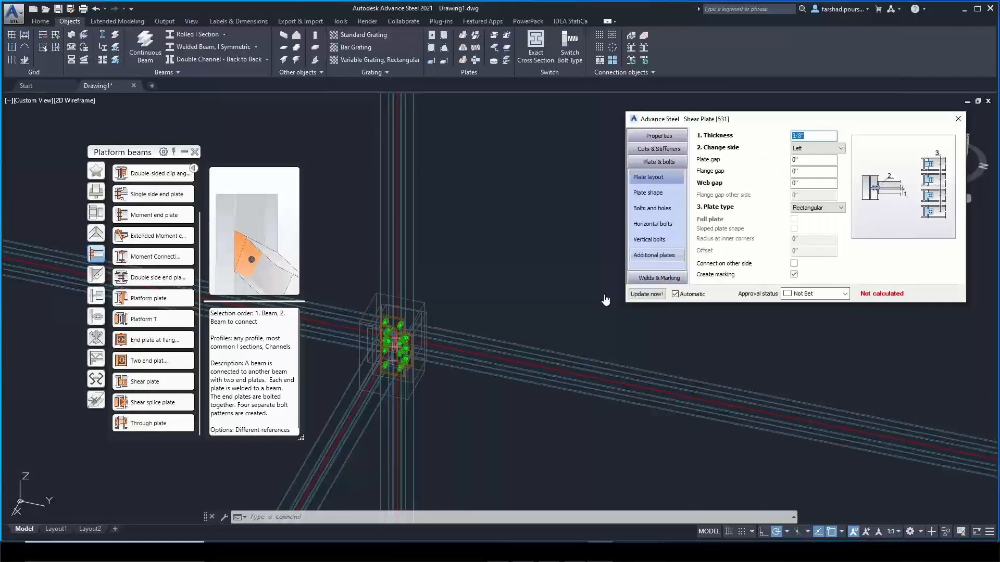
click(665, 239)
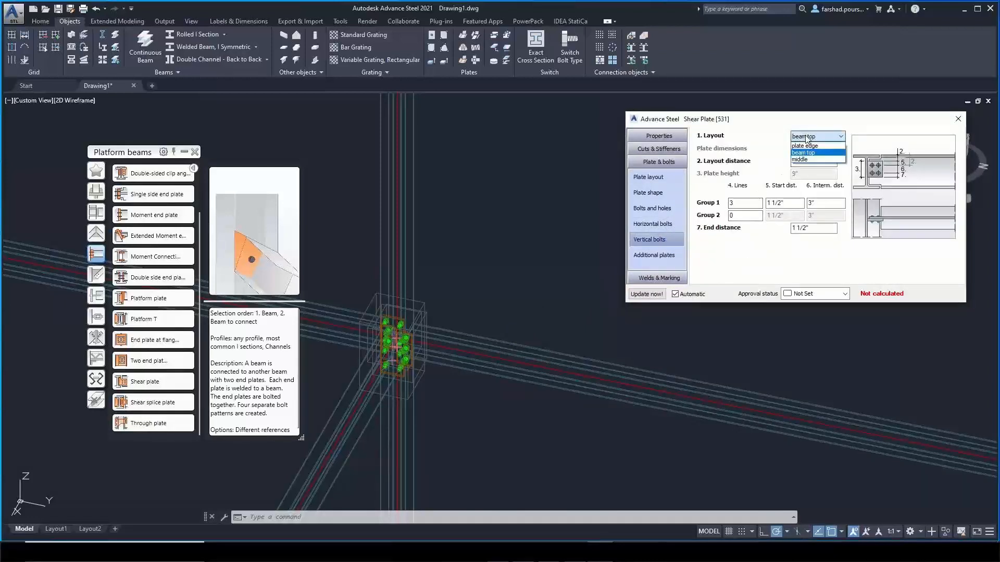
click(800, 159)
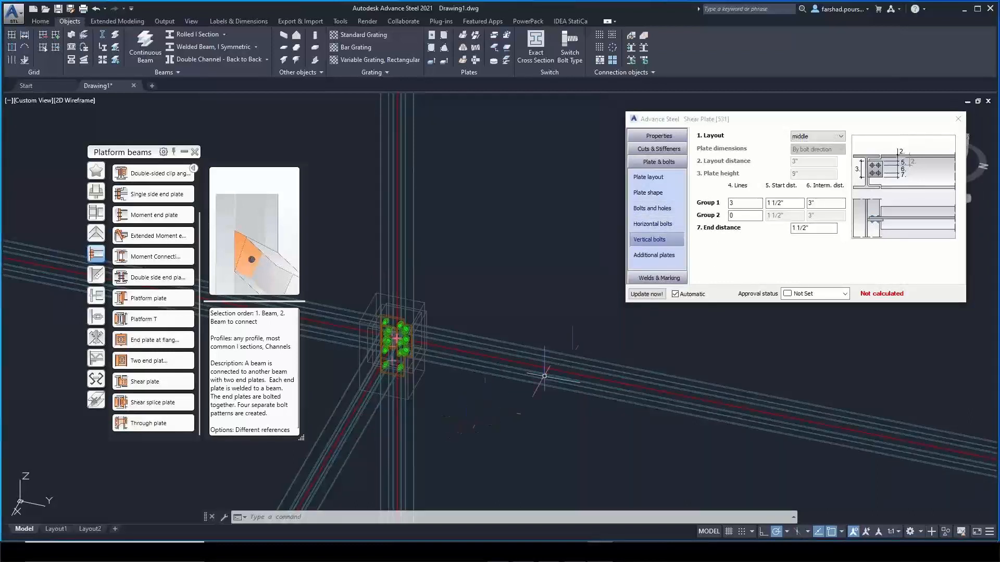
click(739, 206)
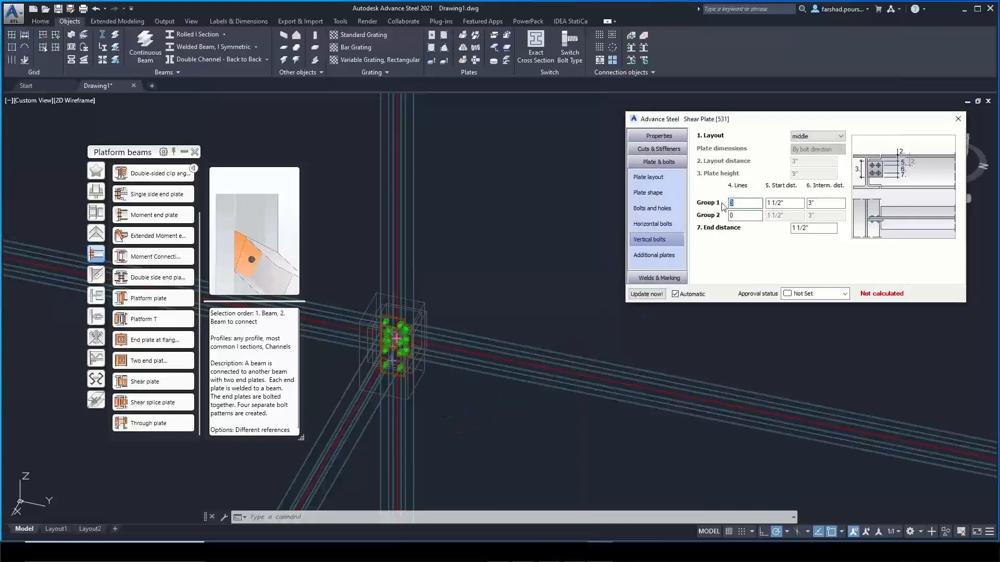
click(743, 215)
click(438, 394)
click(442, 398)
Set the second shear plate's bolt diameter to 1/2 inch and close its connection settings
middle_drag(452, 412, 490, 390)
scroll(426, 327, up, 8)
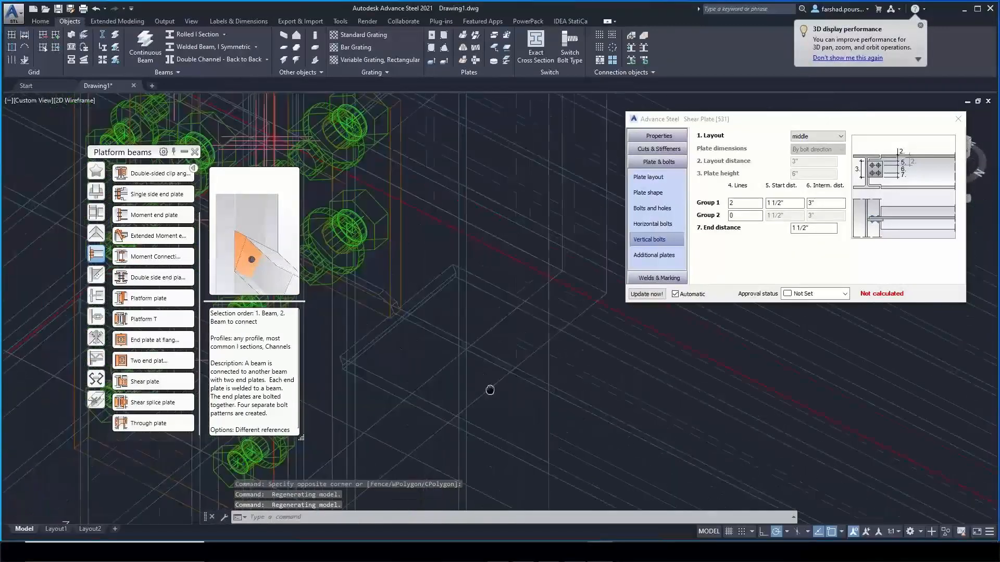
scroll(471, 396, down, 6)
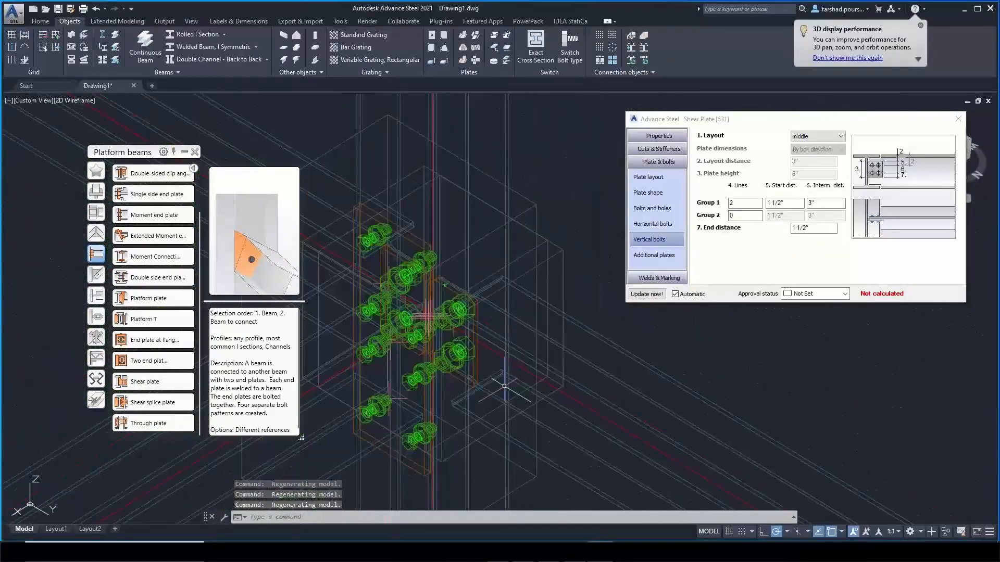
scroll(504, 387, down, 3)
shift+middle_drag(504, 387, 540, 364)
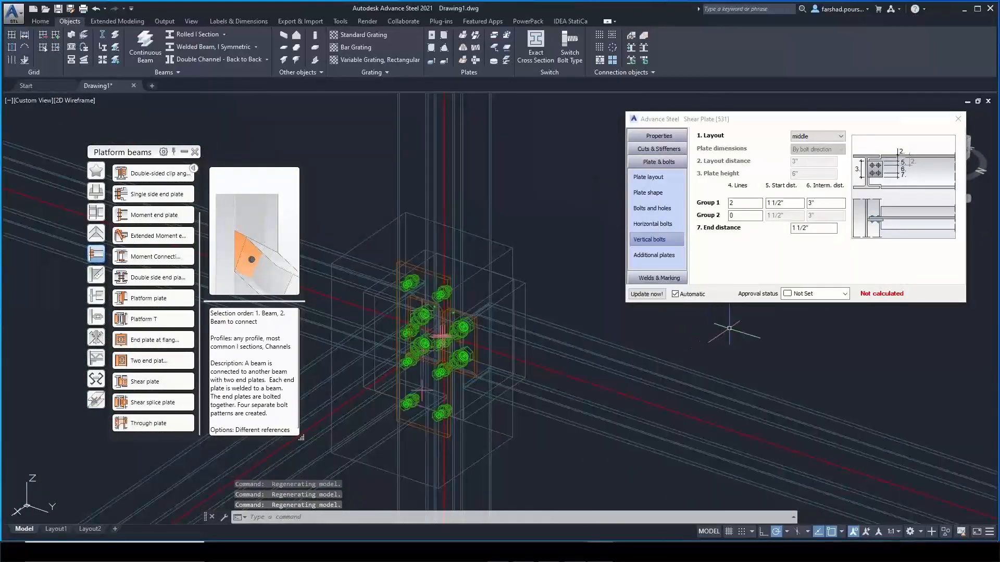
click(654, 208)
click(815, 136)
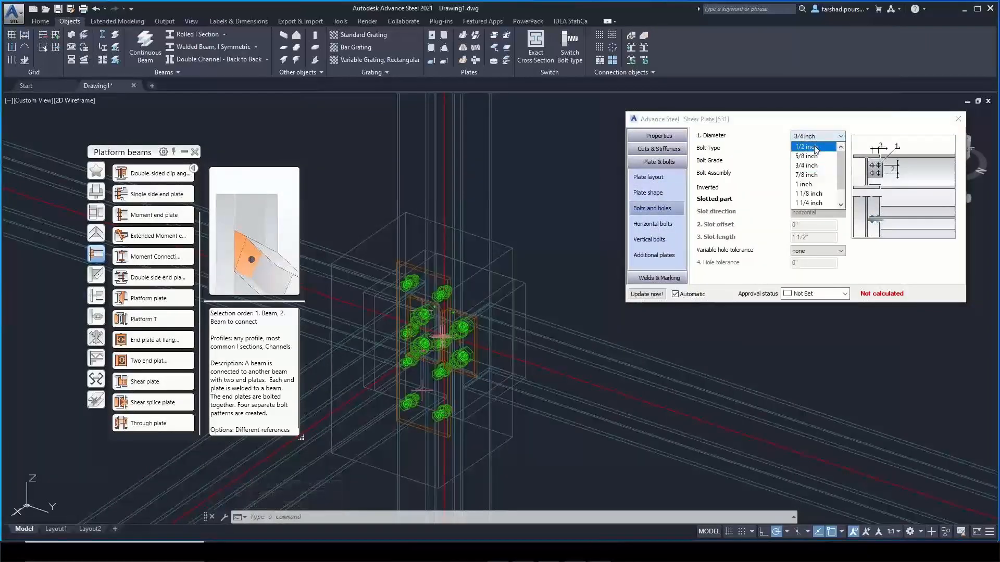
click(814, 147)
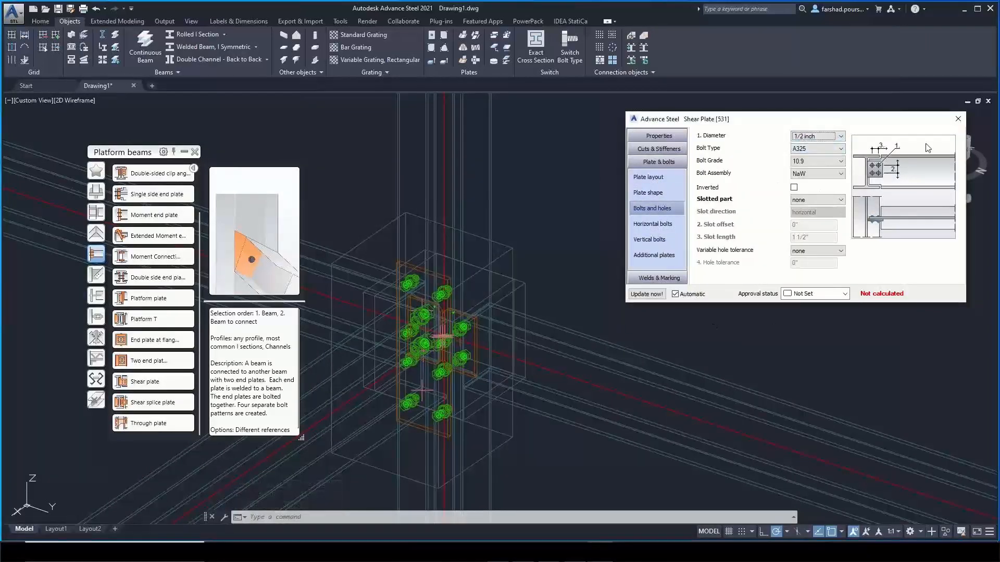
click(956, 121)
Reopen the first shear plate's joint properties, set its bolt diameter to 1/2 inch, and close the settings
middle_drag(417, 429, 625, 418)
scroll(432, 333, up, 5)
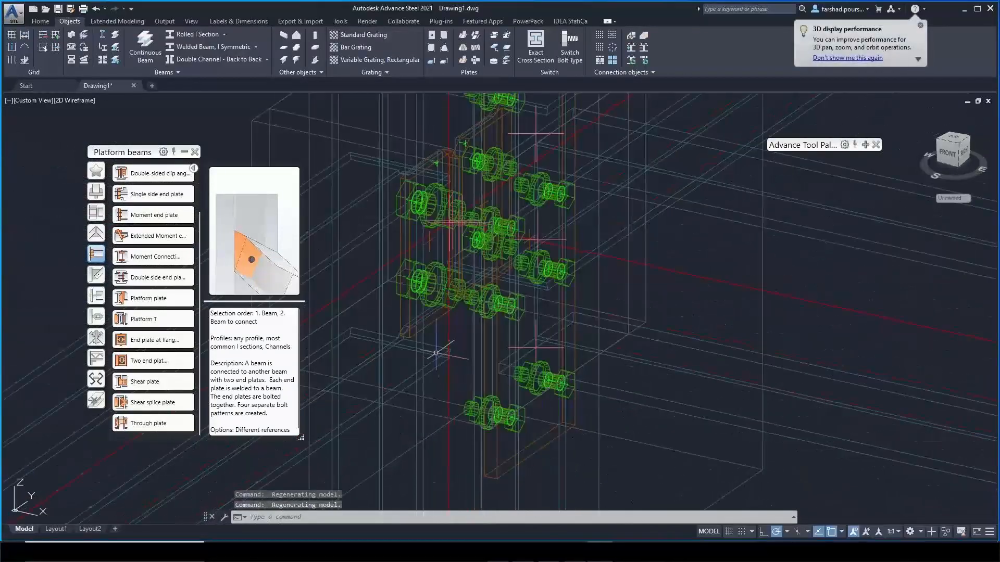
click(429, 330)
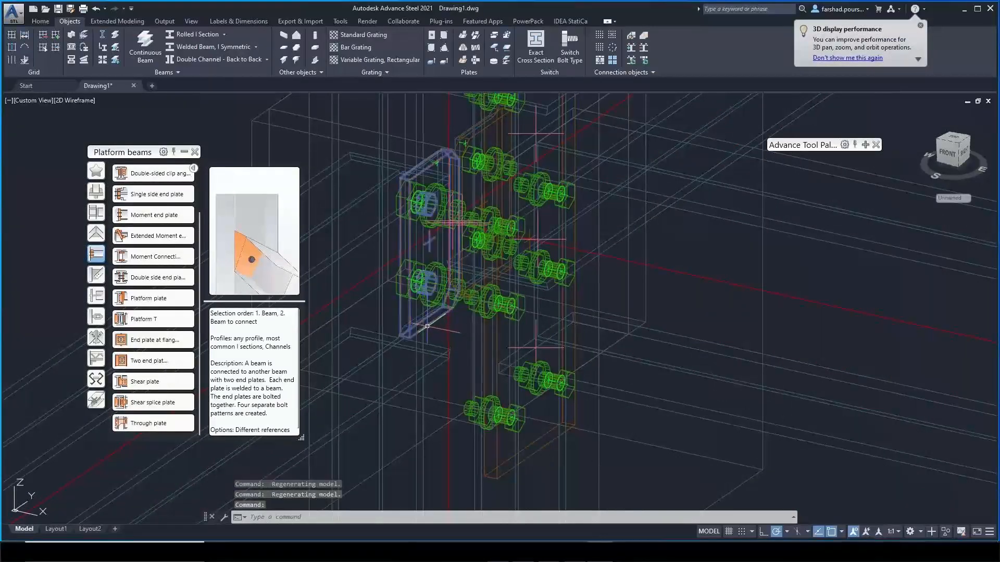
right_click(428, 329)
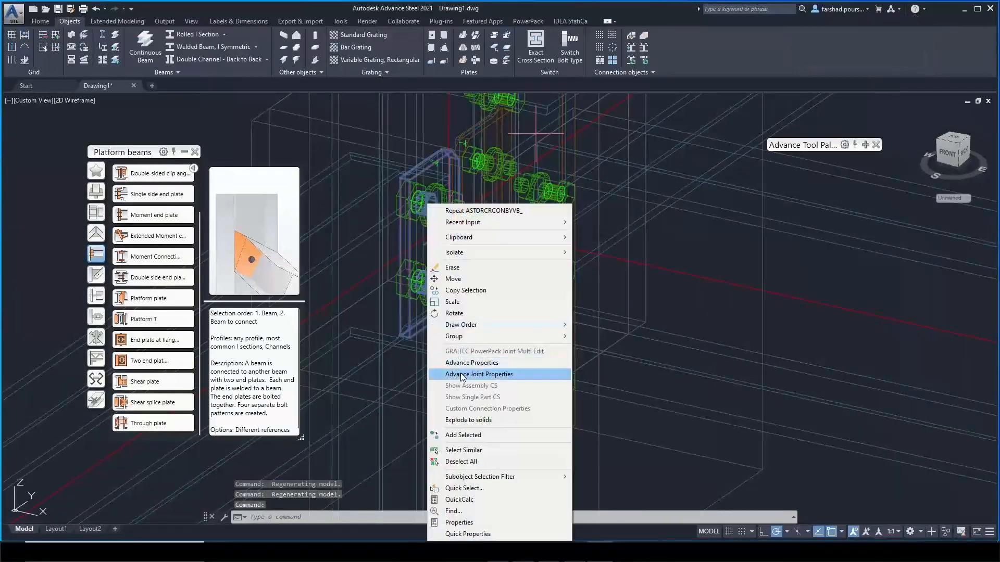
click(476, 374)
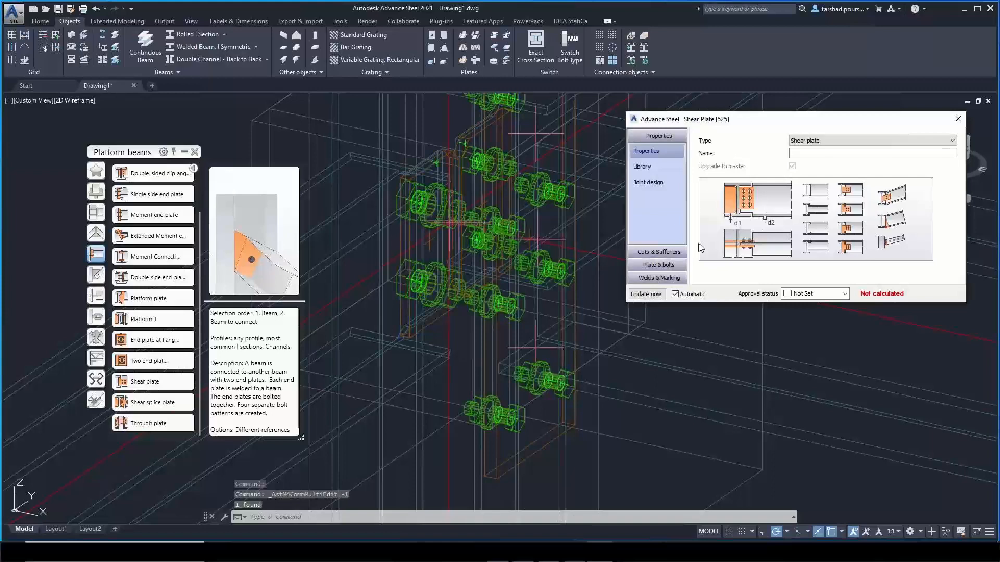
click(671, 266)
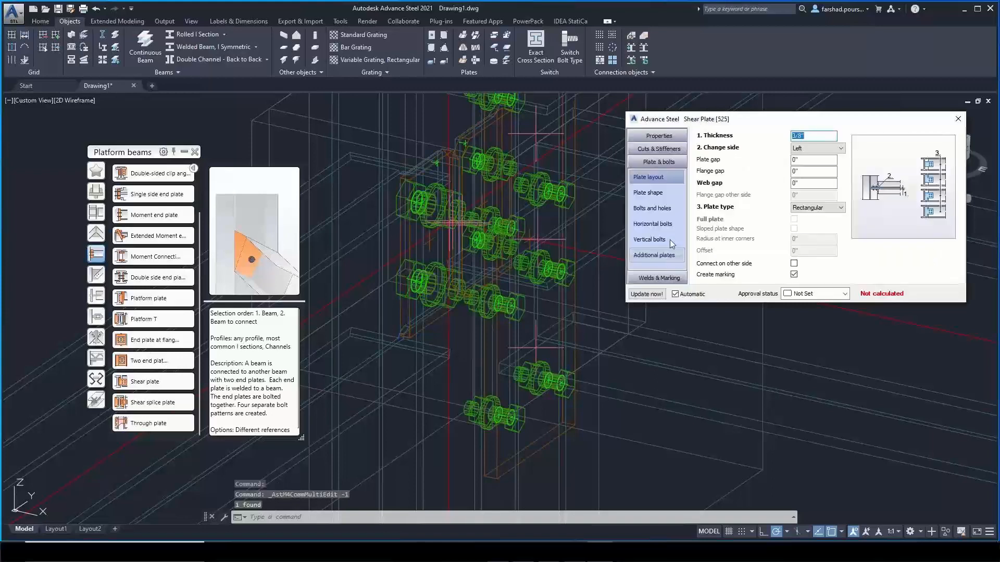
click(660, 206)
click(809, 136)
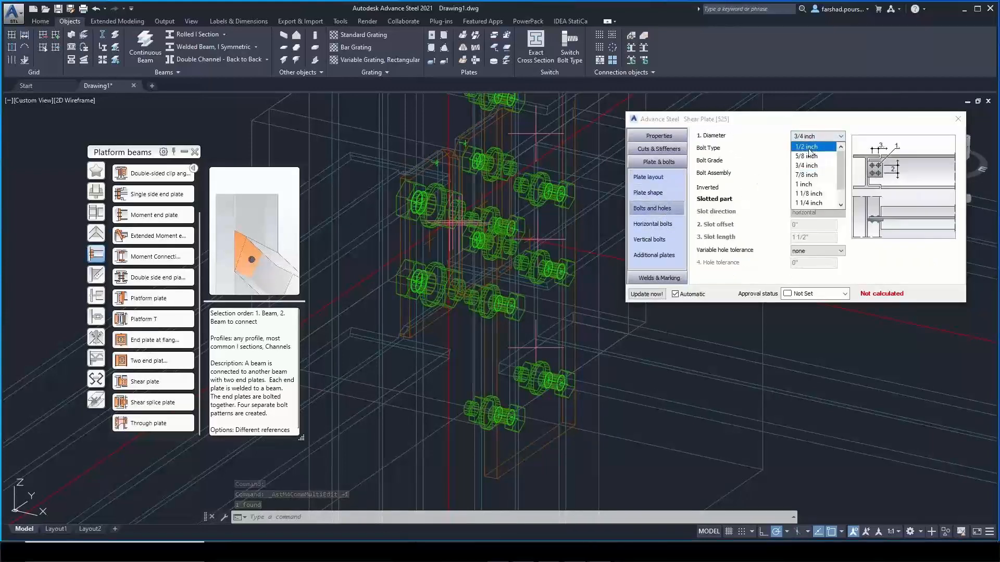
click(808, 150)
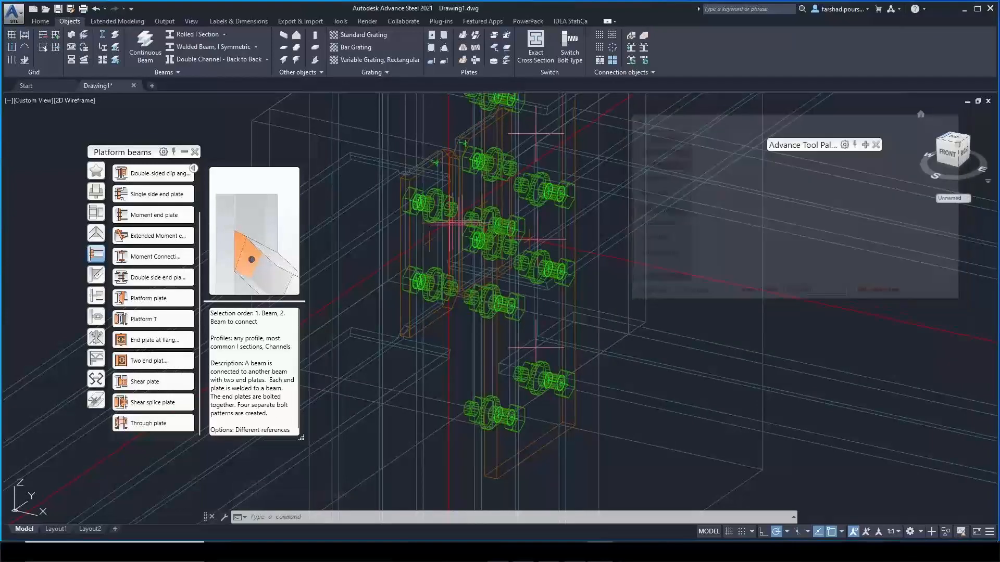
Examine the node with its end plate and both shear plates from several angles
scroll(631, 323, down, 5)
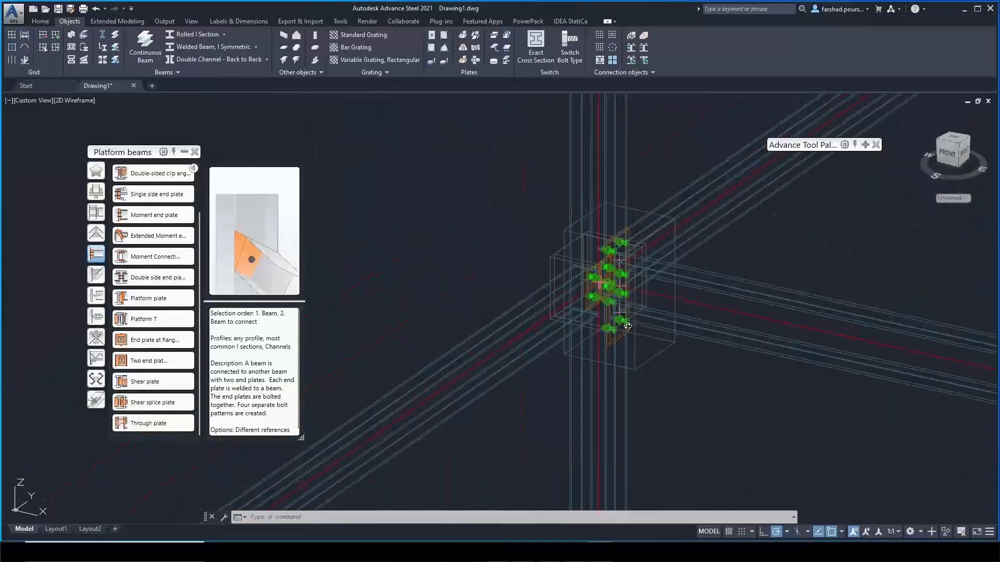
shift+middle_drag(627, 326, 466, 366)
scroll(629, 292, up, 3)
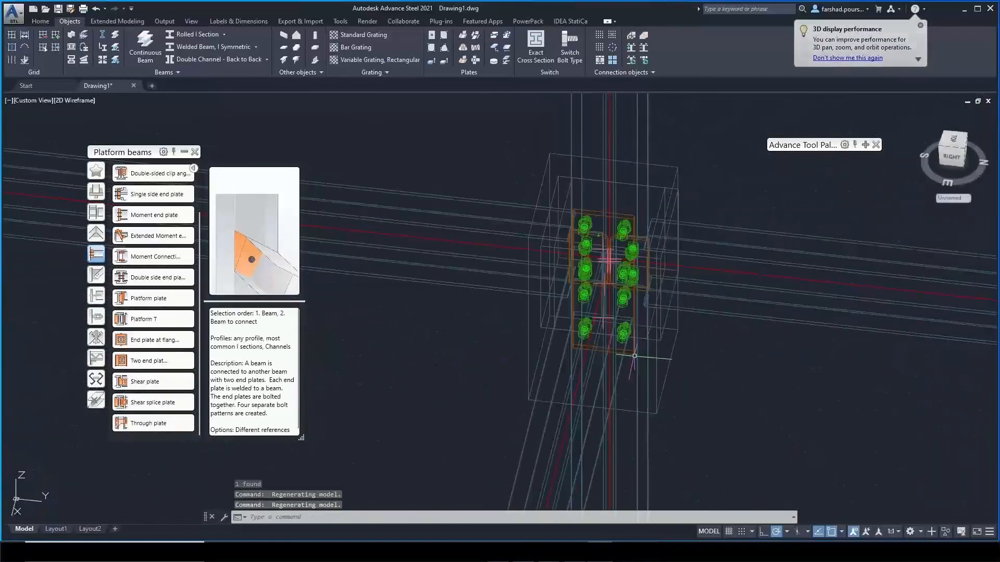
shift+middle_drag(634, 355, 547, 357)
scroll(552, 354, down, 4)
shift+middle_drag(684, 268, 651, 250)
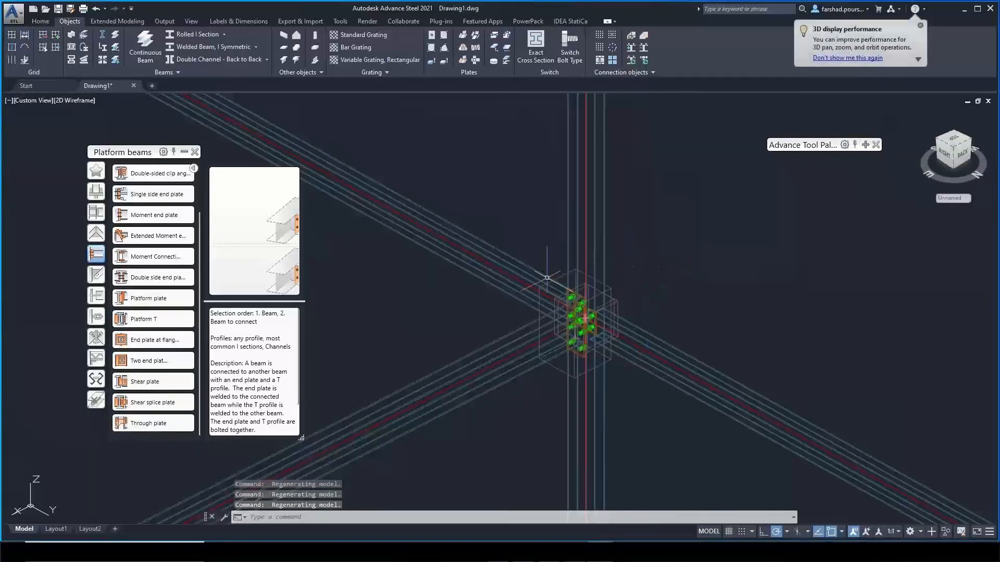
middle_drag(655, 282, 653, 264)
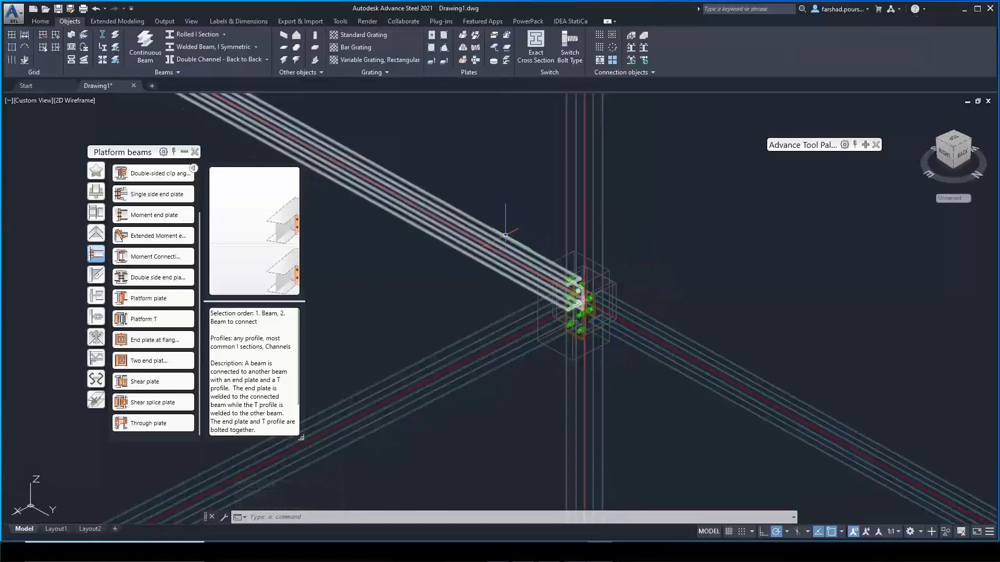
Launch the IDEA StatiCa Code-check manager and start a single connection import at the node's connection point
click(570, 21)
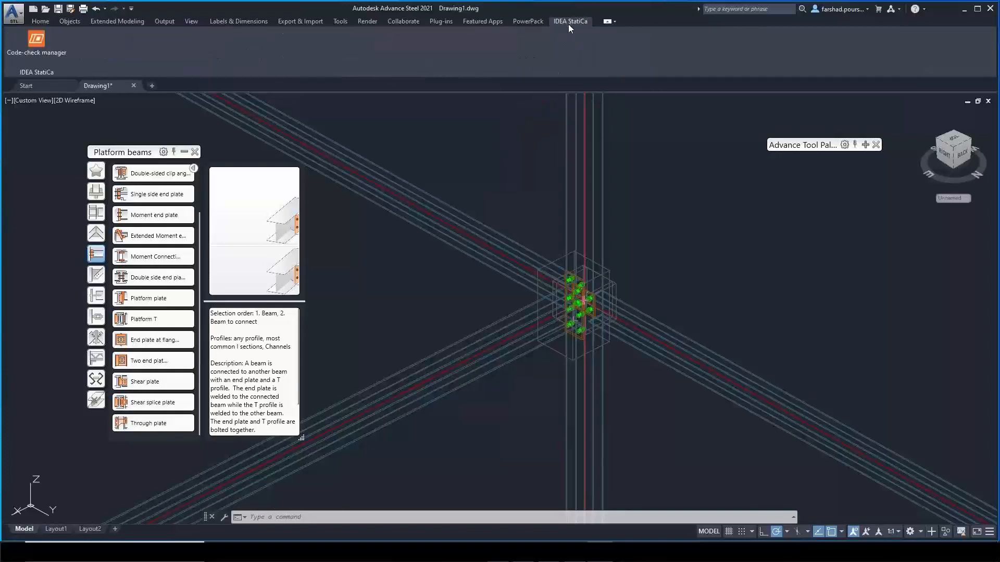
click(46, 45)
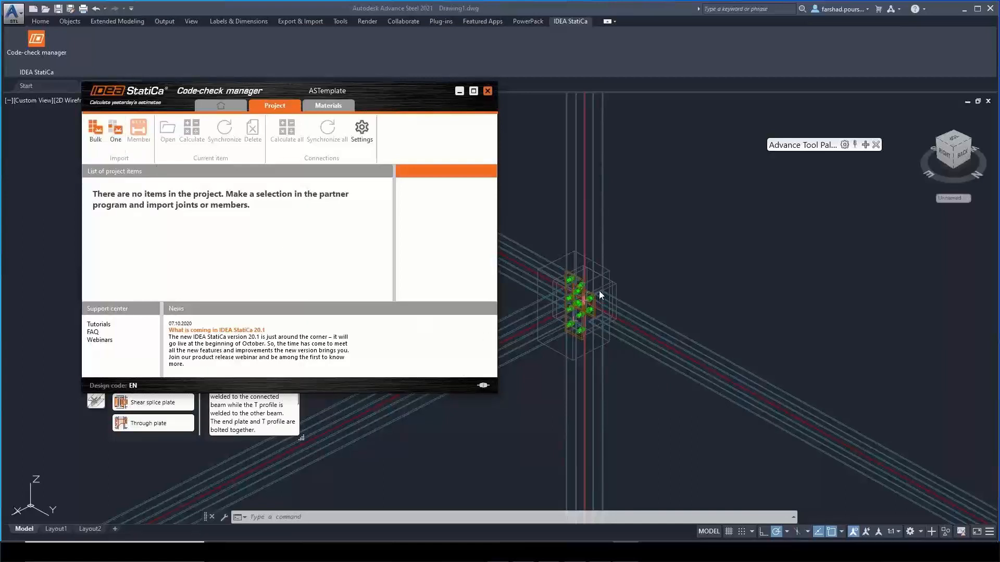
click(116, 130)
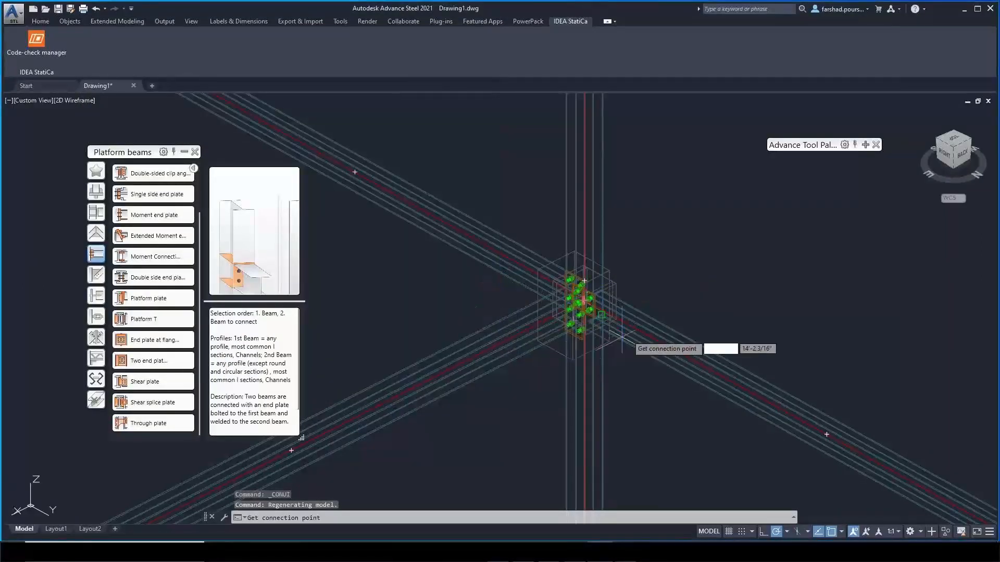
scroll(586, 305, up, 5)
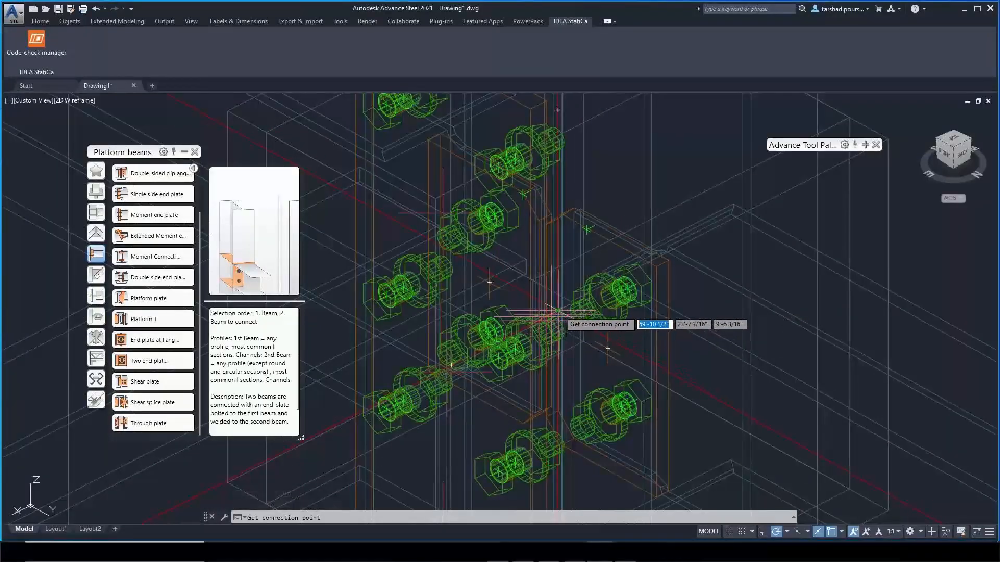
click(557, 311)
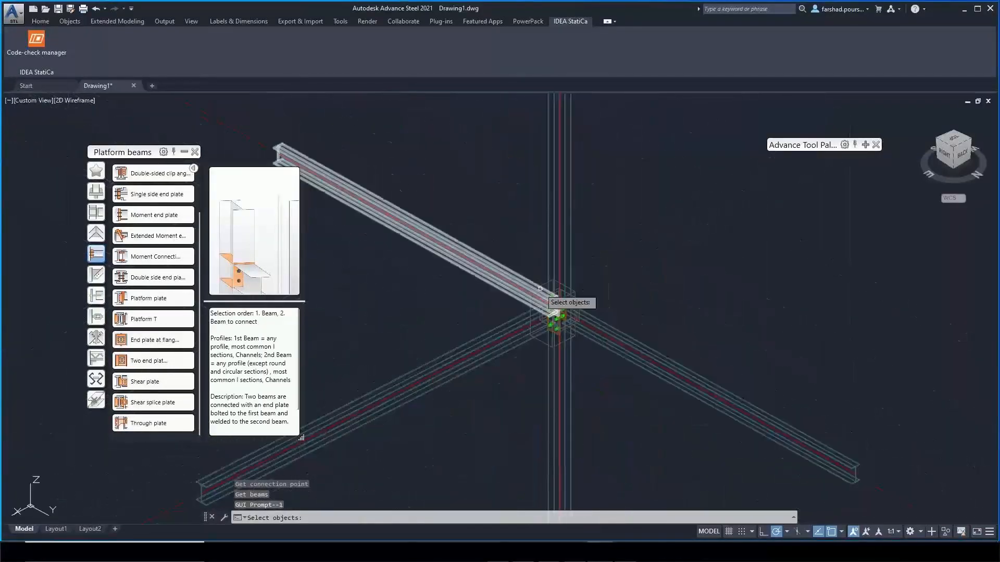
Choose the column and the three beams meeting at the node as the members of the imported connection
click(533, 289)
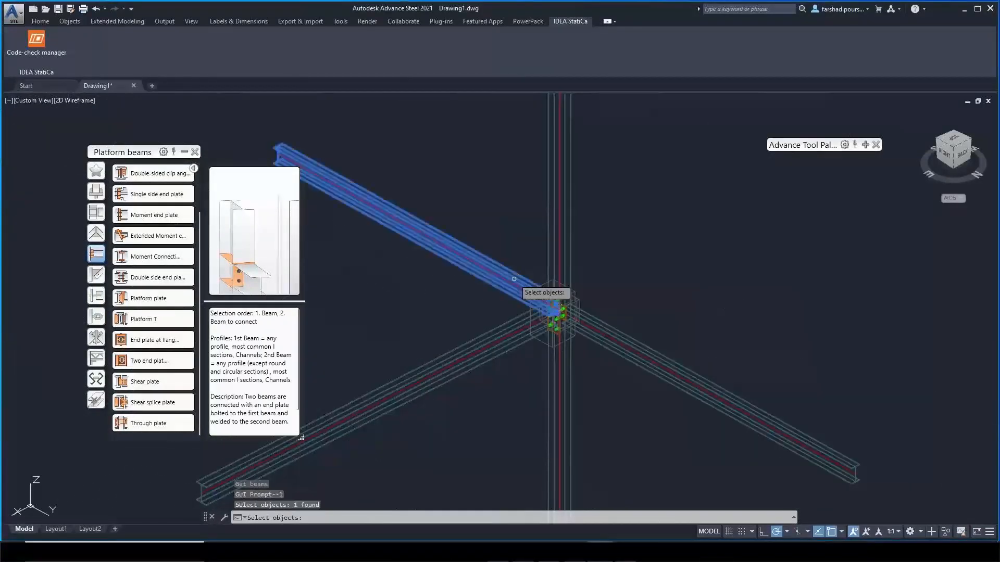
click(550, 260)
click(586, 325)
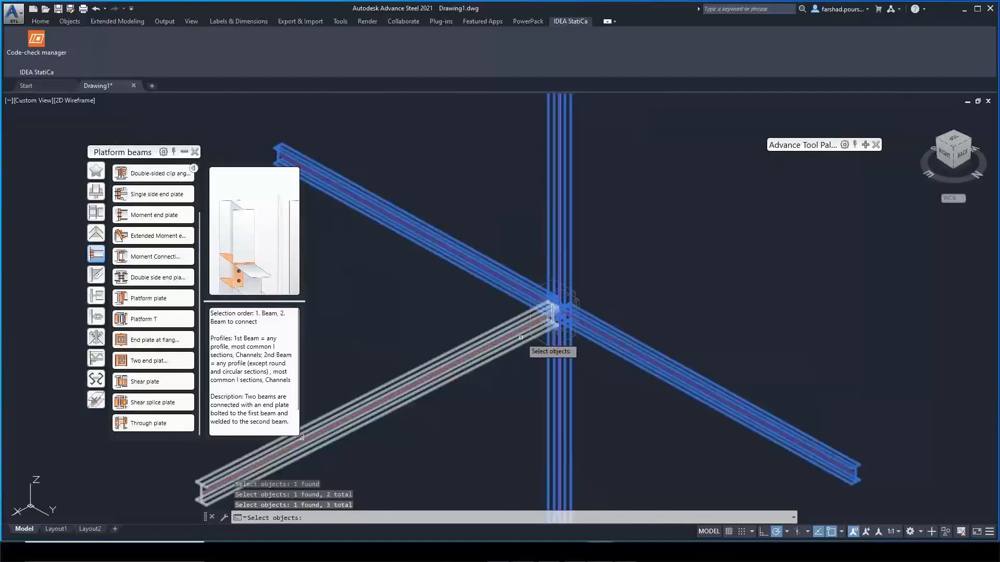
click(514, 337)
key(Return)
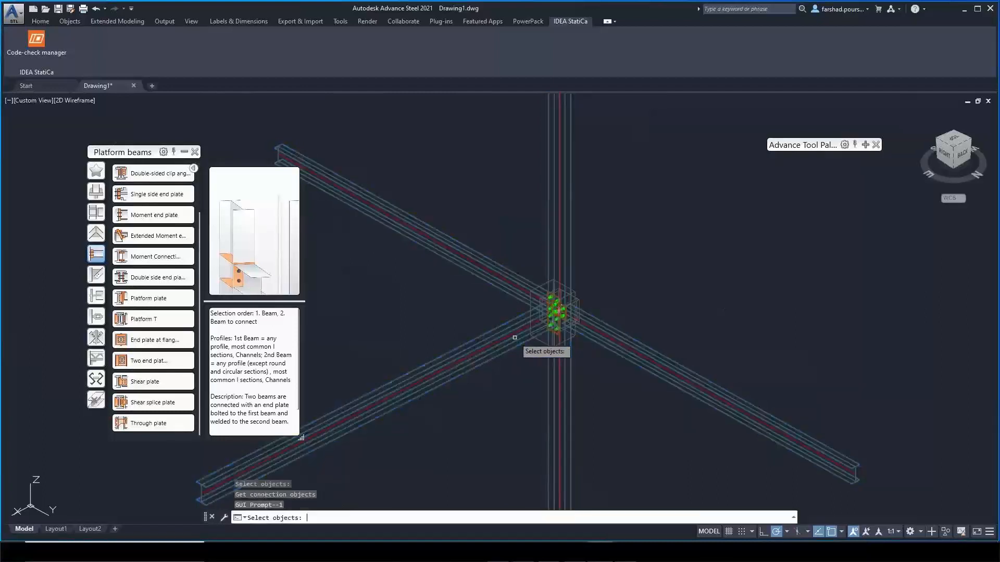
Window-select all connection objects around the node for the import and include the recommended welds
click(533, 255)
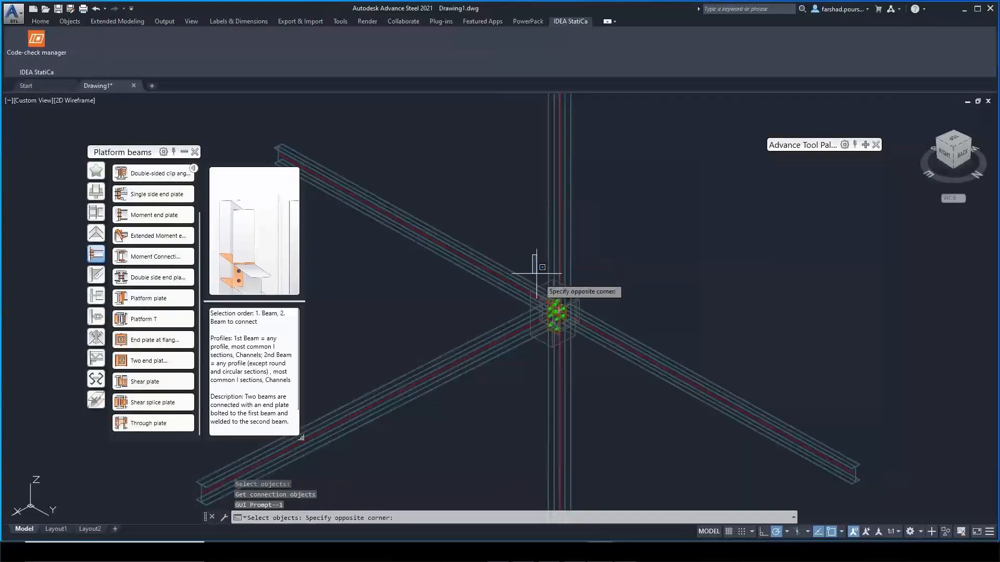
click(599, 377)
key(Return)
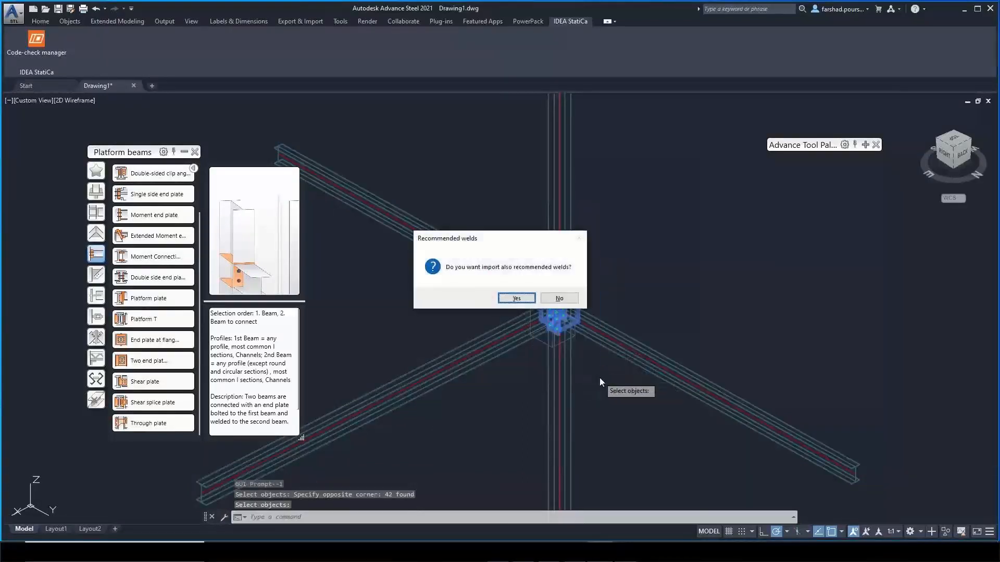
click(517, 298)
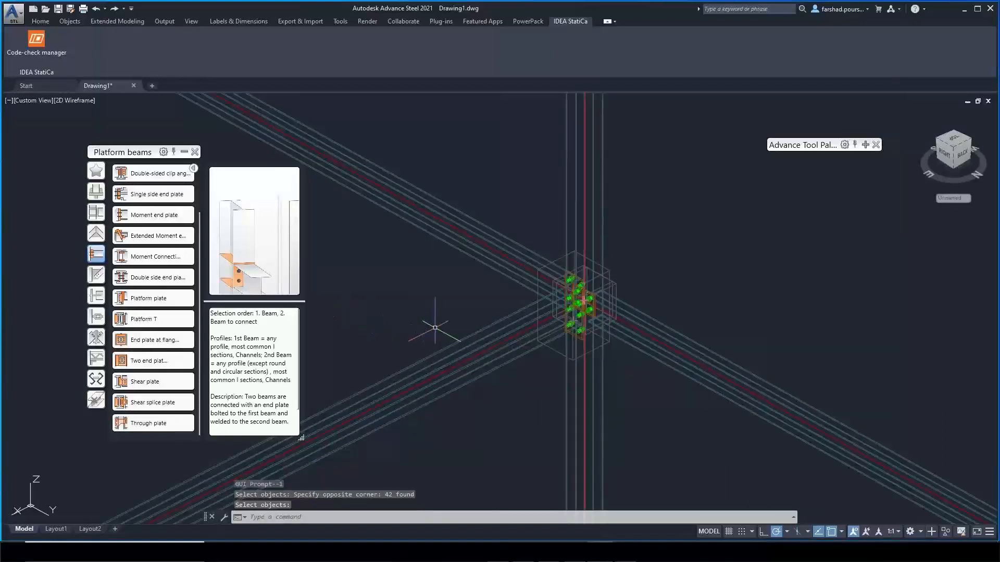
Switch back to the Code-check manager and open the imported connection Conn-2 in Advance Design Connection
click(625, 552)
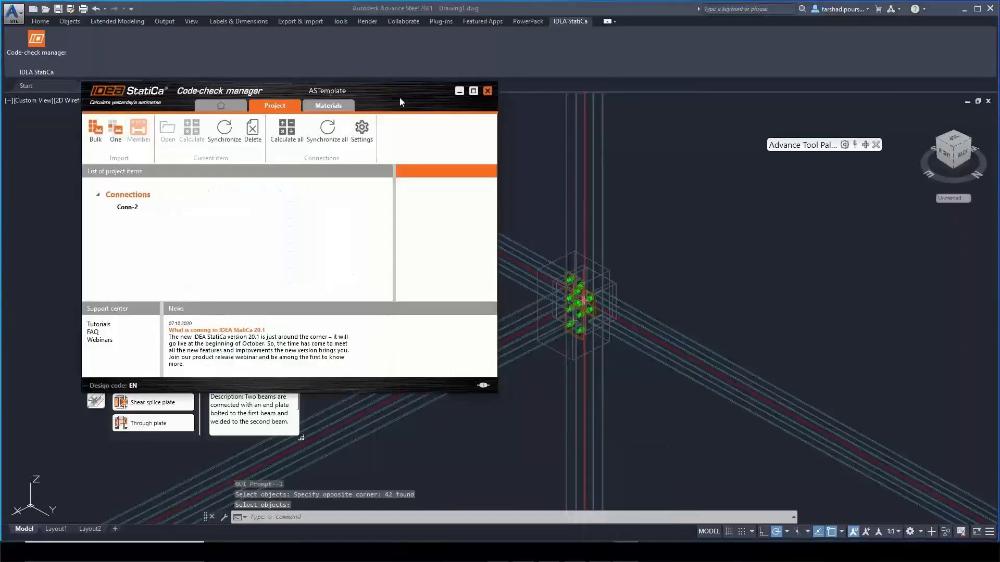
drag(400, 101, 581, 109)
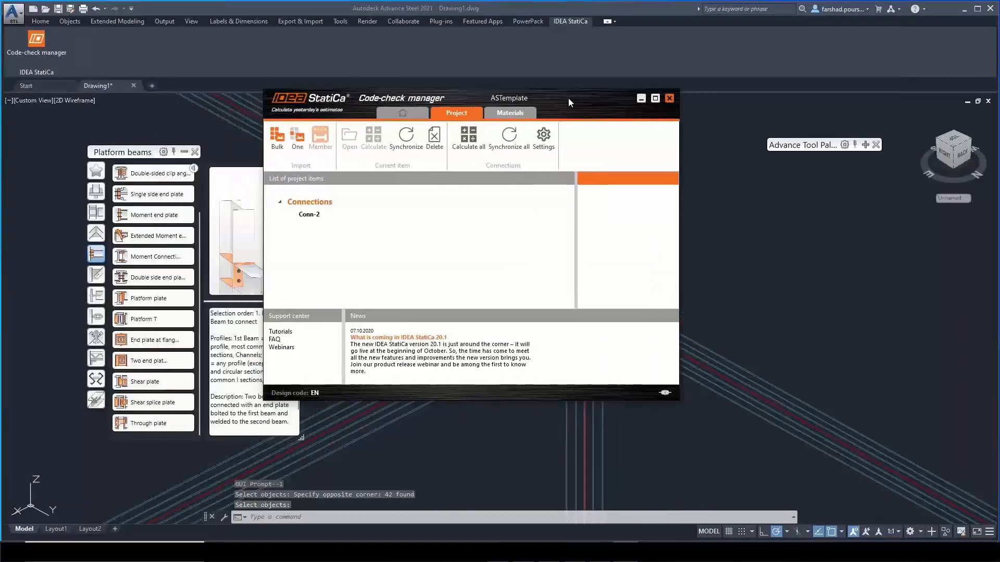
click(339, 215)
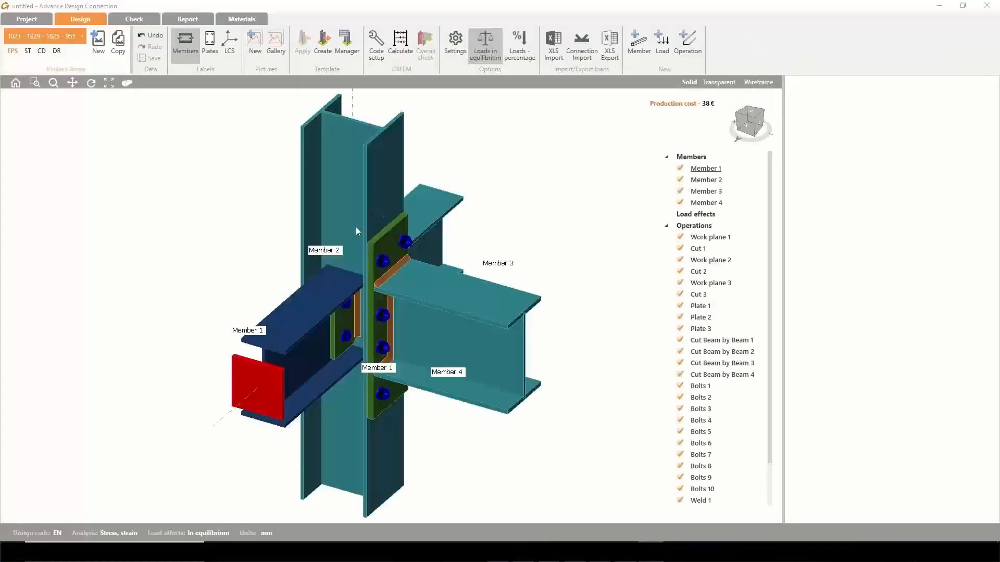
Examine the imported connection's members, plates, bolts and welds in 3D from several angles
scroll(355, 227, down, 1)
middle_drag(228, 295, 232, 280)
right_drag(239, 320, 408, 216)
right_drag(511, 185, 573, 148)
mouse_move(281, 233)
right_down()
mouse_move(323, 224)
mouse_move(345, 413)
mouse_move(211, 432)
mouse_move(273, 239)
right_up()
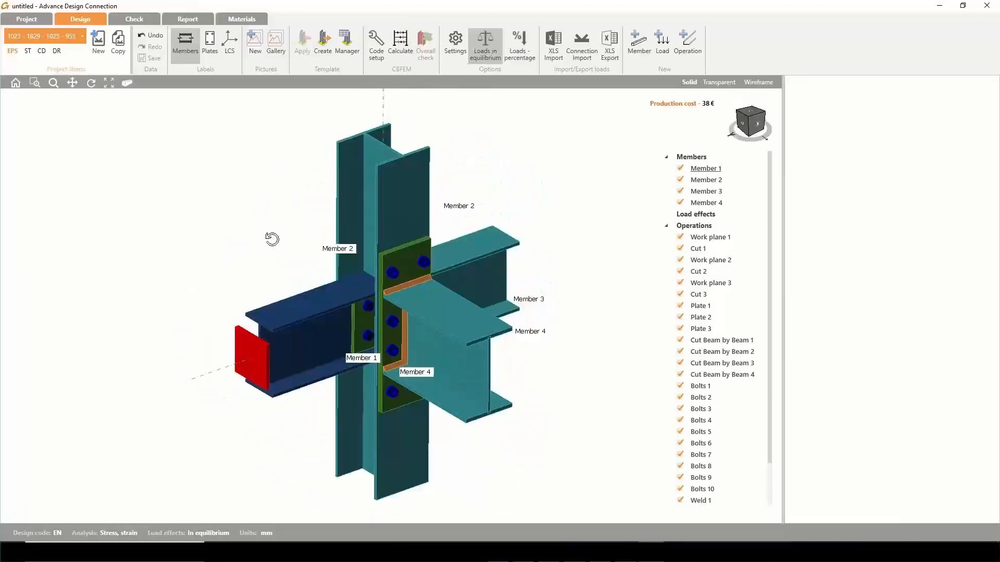
middle_drag(582, 281, 556, 285)
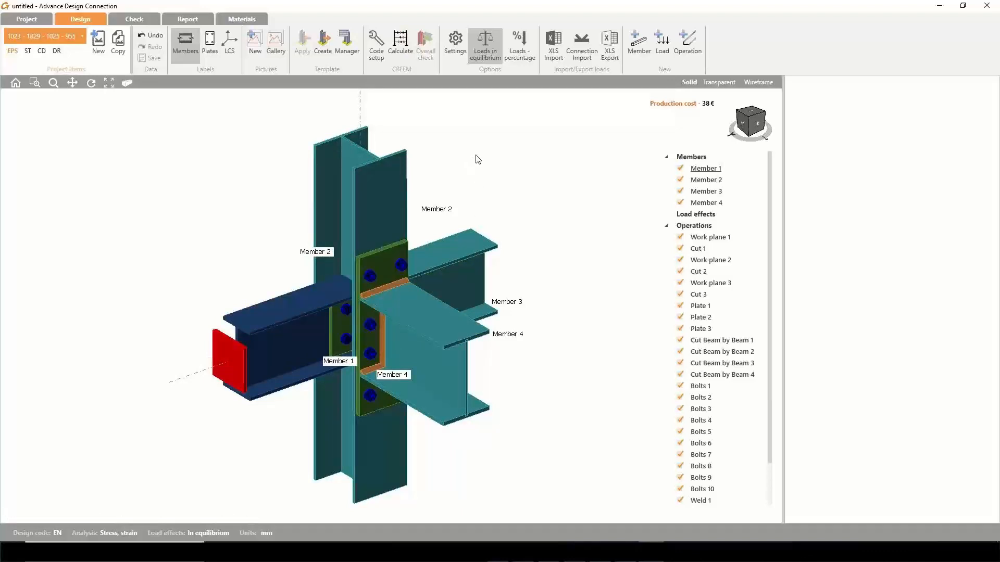
Import the load effects into the connection from 13667.IdeaCon in the Desktop folder Webinar\data\Webinar\ADC
click(583, 53)
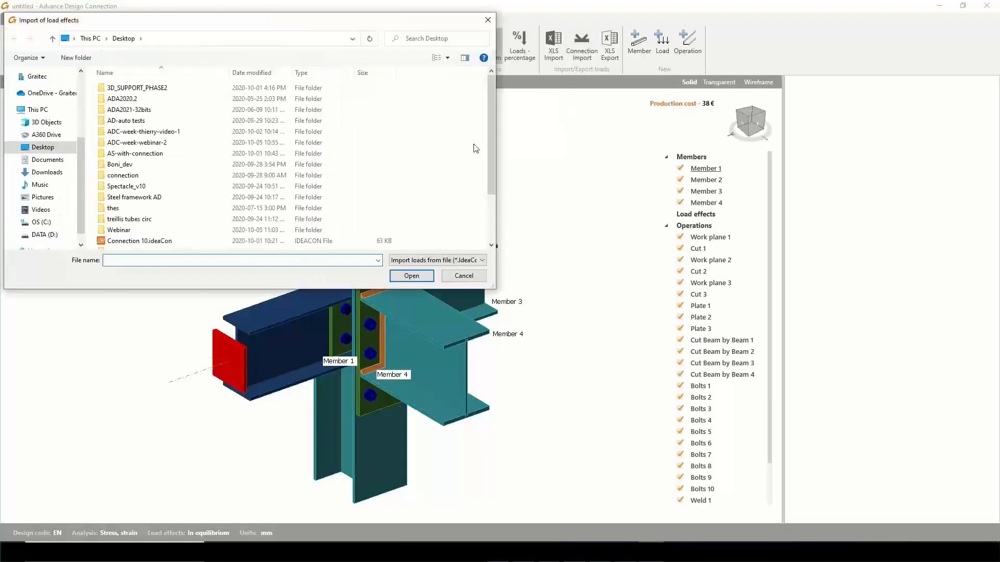
double_click(133, 230)
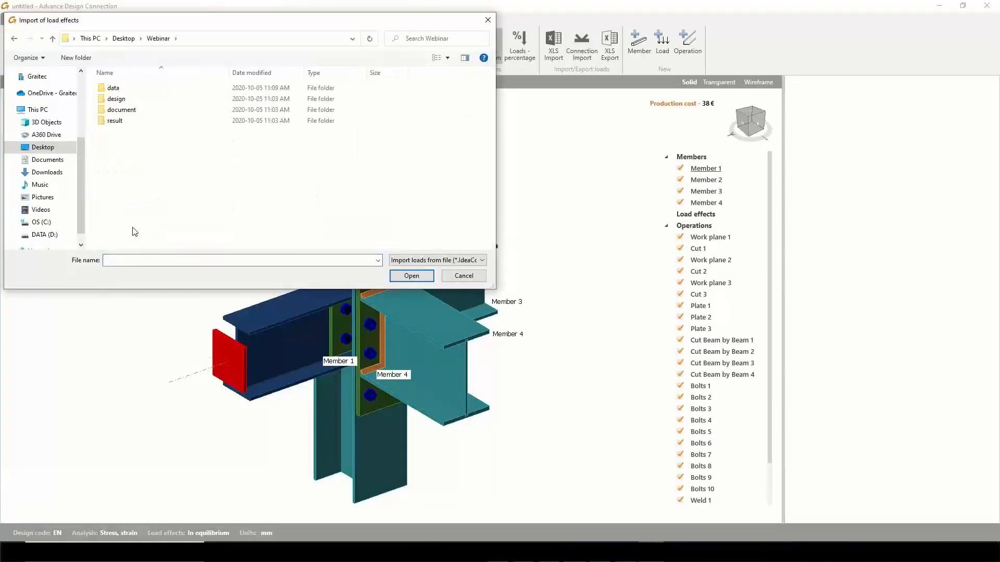
double_click(128, 89)
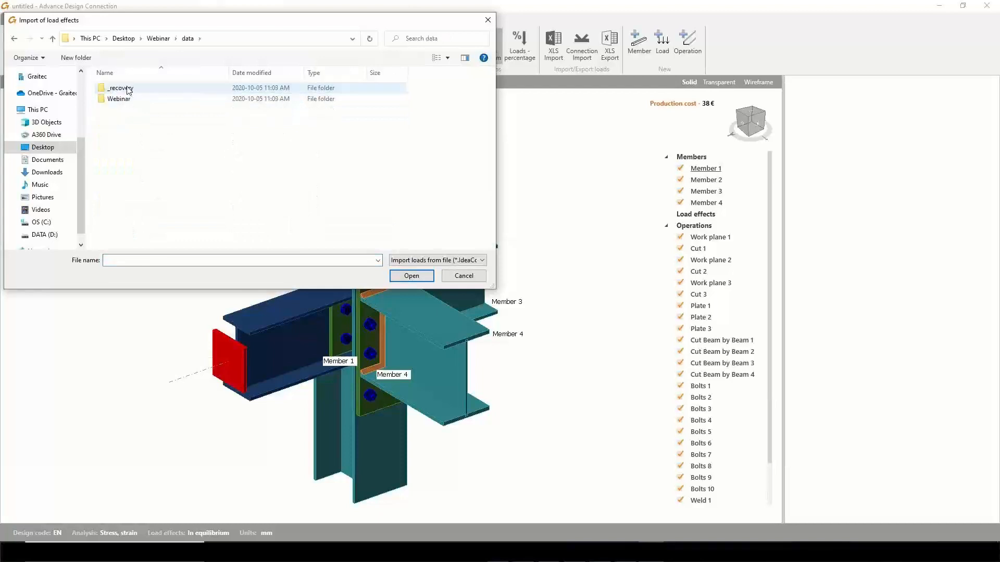
double_click(126, 100)
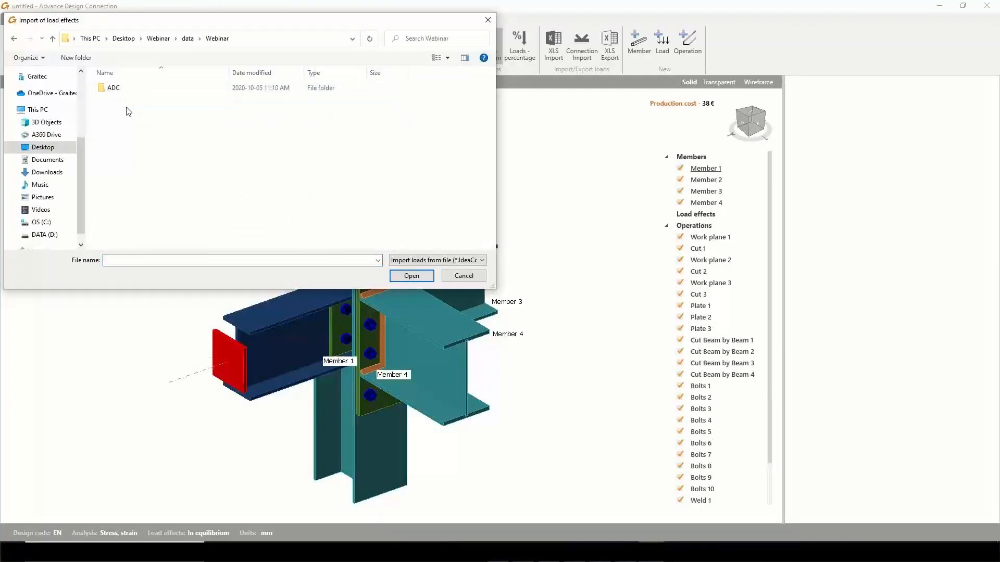
double_click(113, 88)
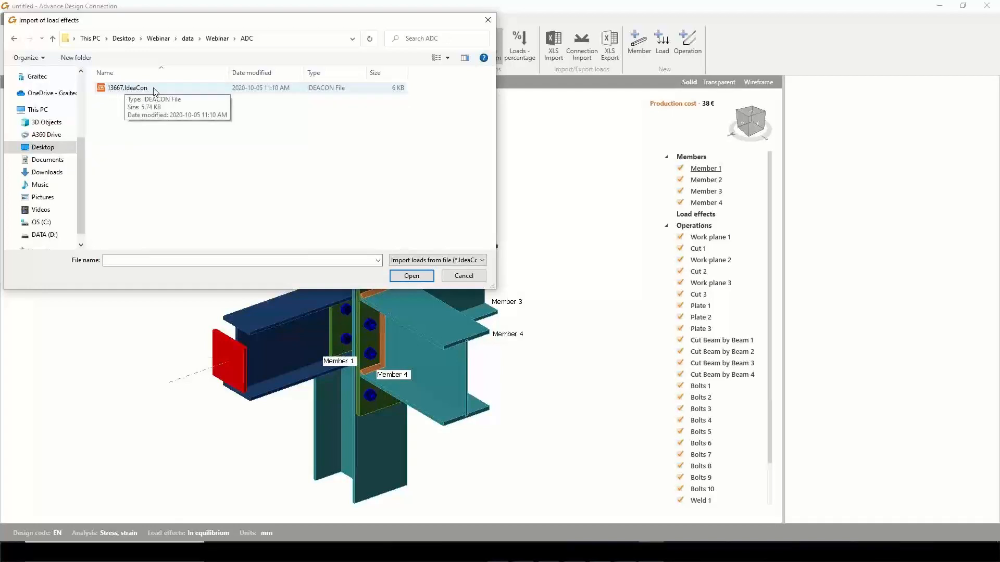
click(123, 88)
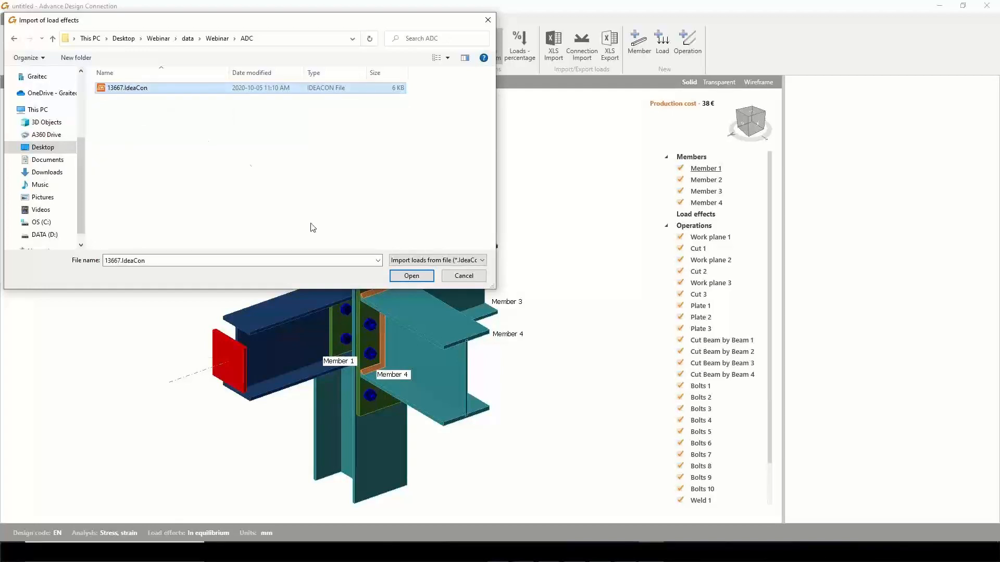
click(406, 279)
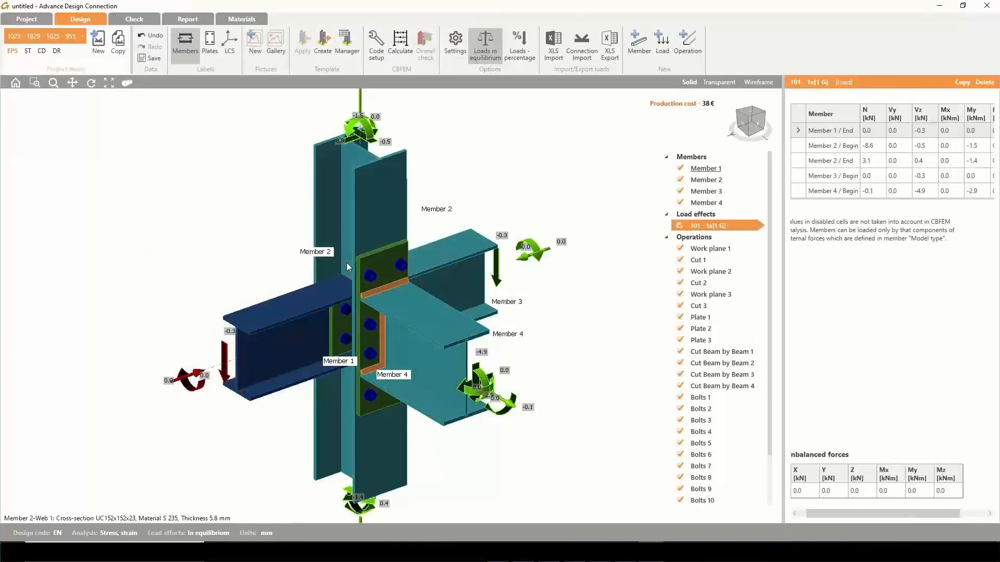
middle_drag(358, 373, 490, 384)
middle_drag(404, 342, 270, 301)
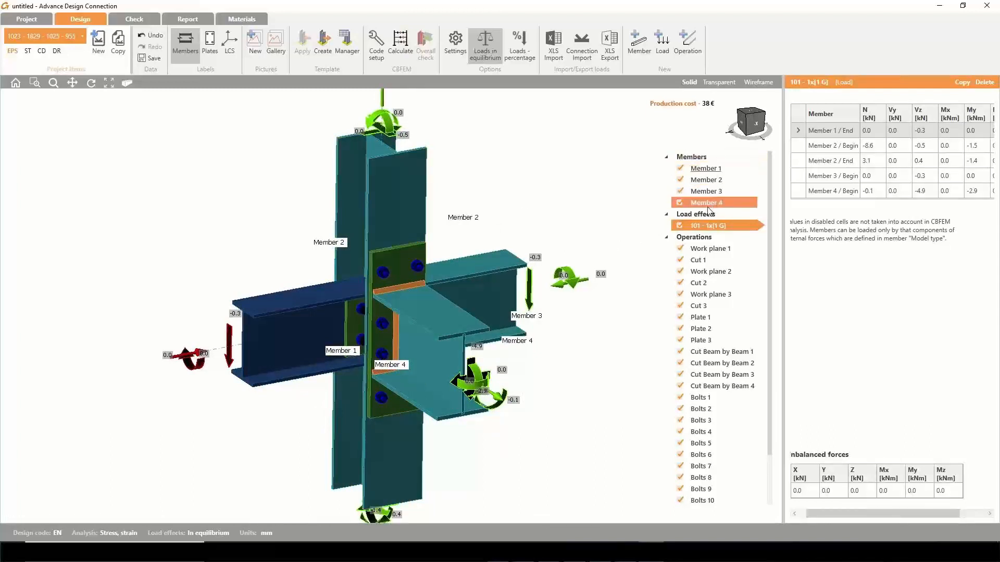
Set Member 2, the continuous column, as the bearing member of the connection
right_click(708, 180)
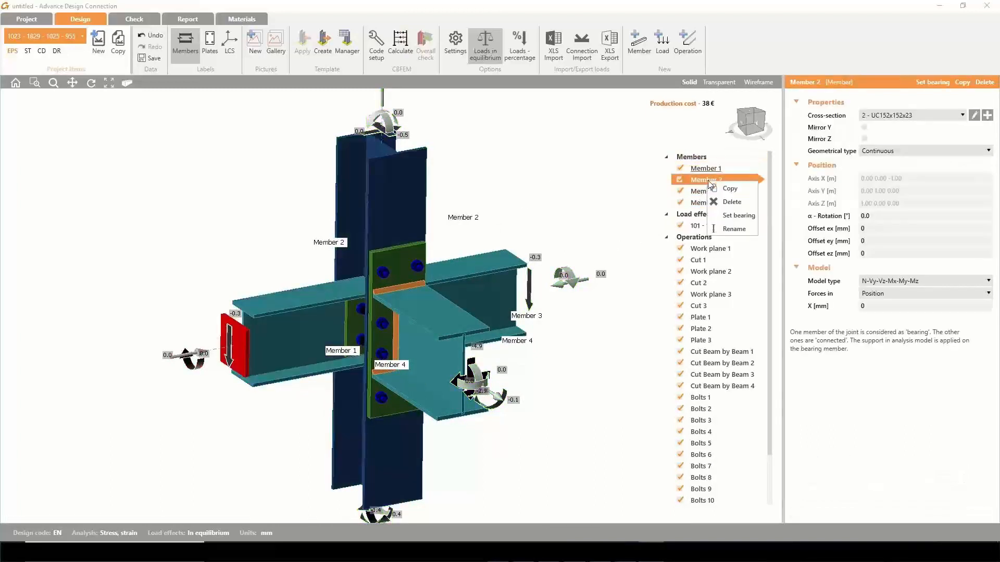
click(723, 216)
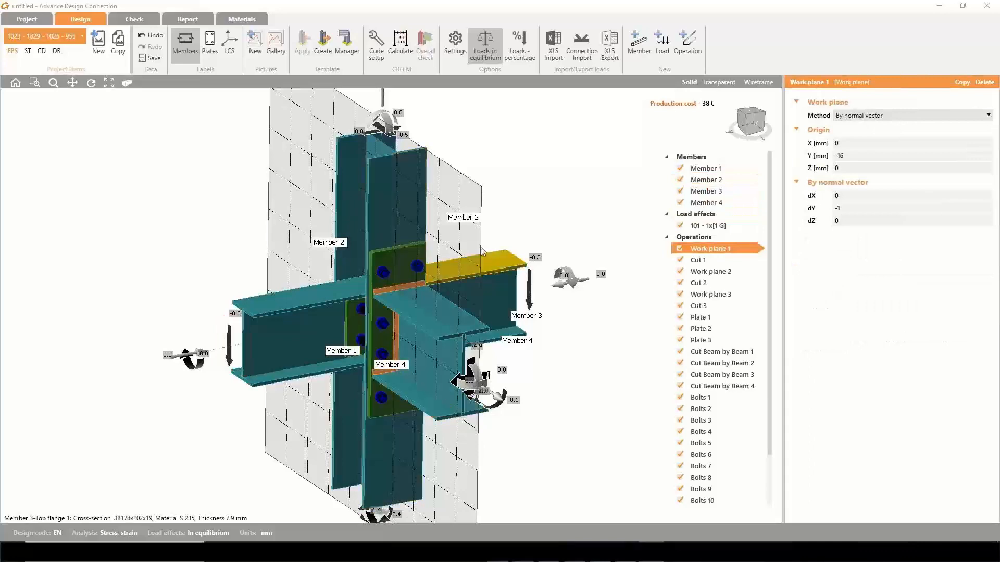
click(703, 180)
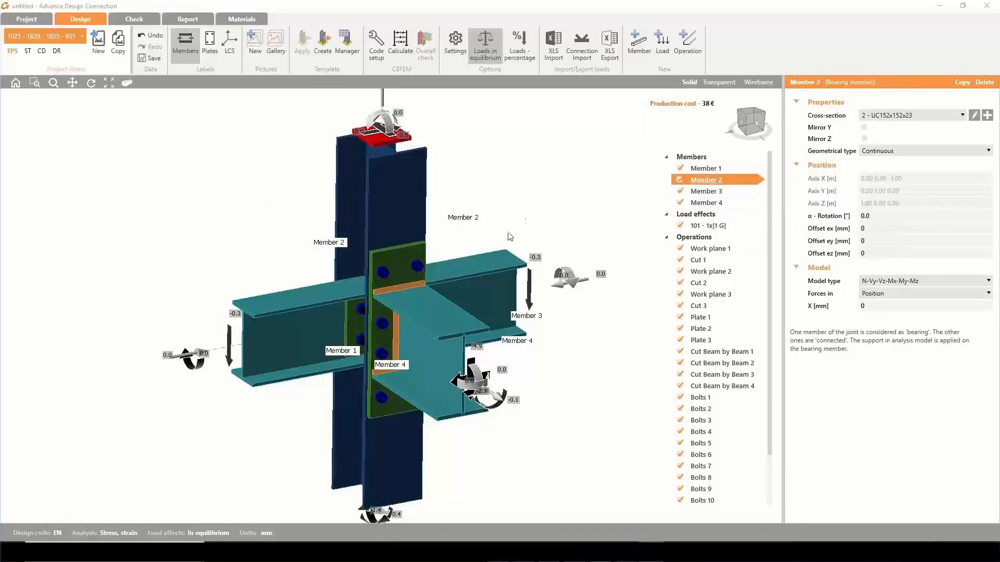
Calculate the connection's stress-strain analysis and inspect the overall check on the 3D model
right_drag(510, 237, 490, 180)
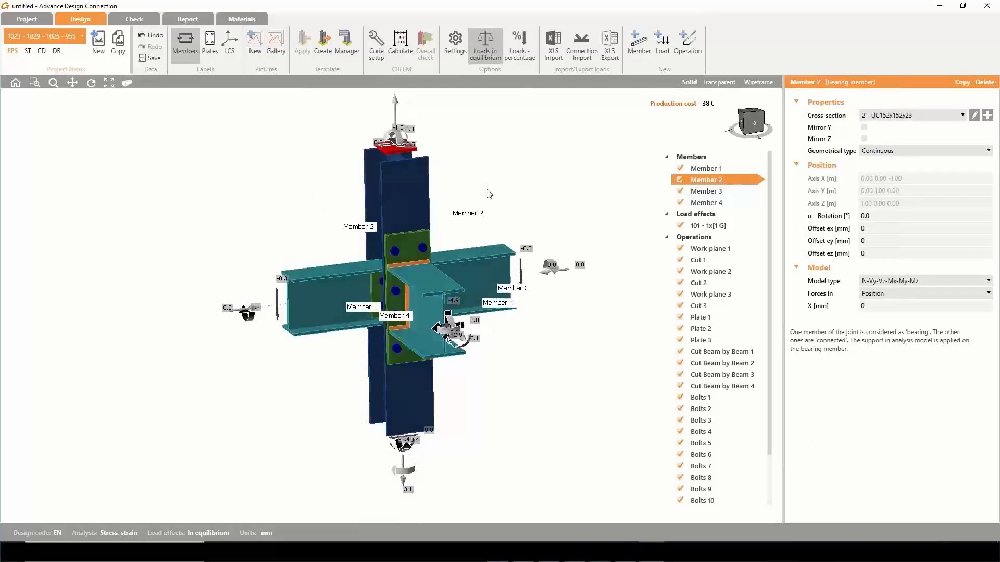
middle_drag(487, 190, 486, 207)
right_drag(489, 208, 503, 224)
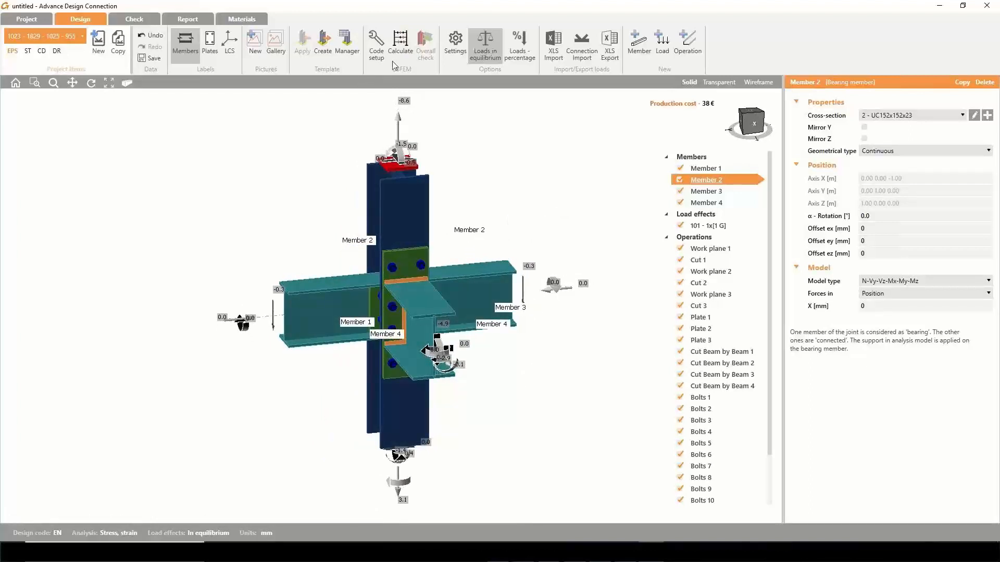
click(400, 44)
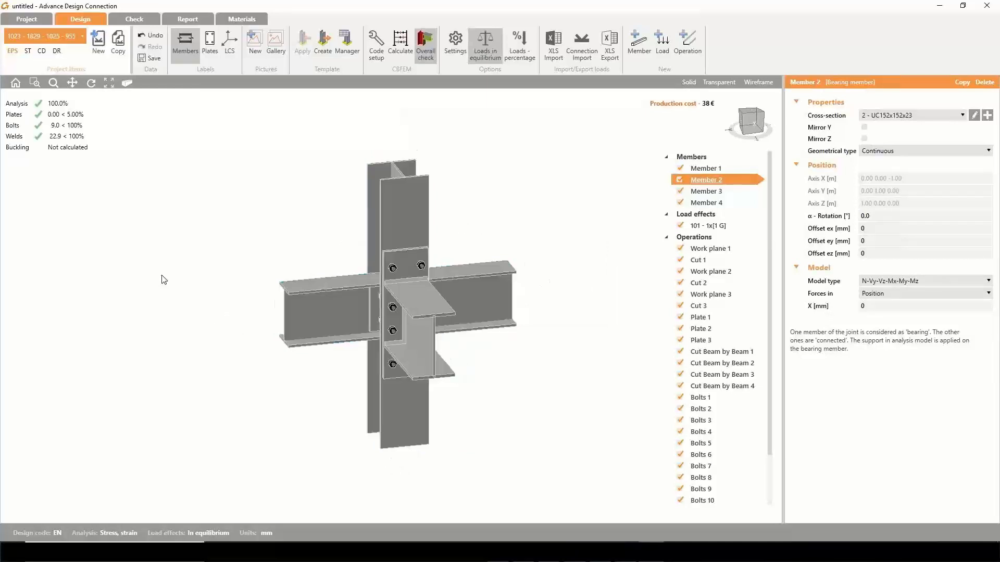
right_drag(250, 417, 269, 403)
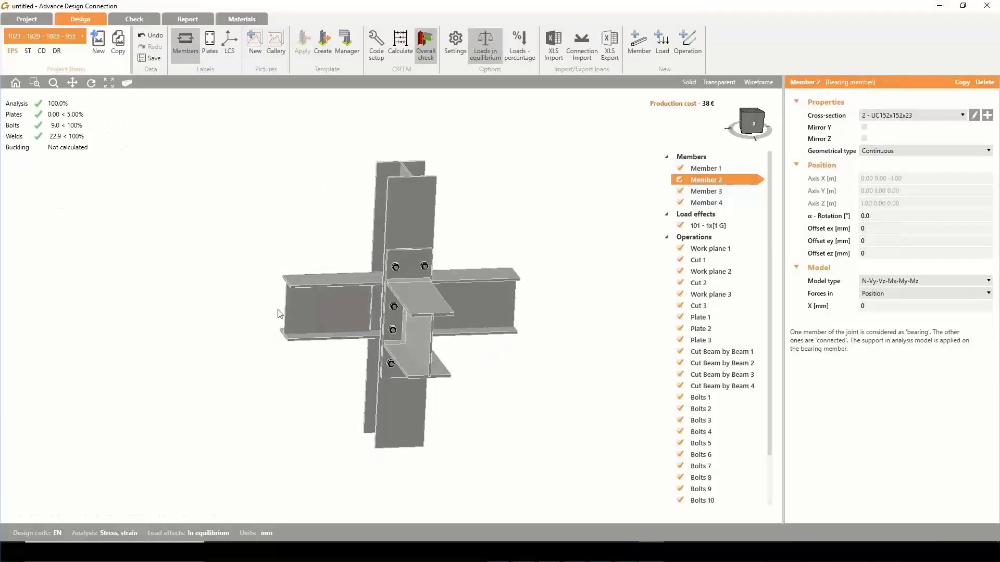
right_drag(318, 336, 453, 339)
right_drag(344, 219, 290, 190)
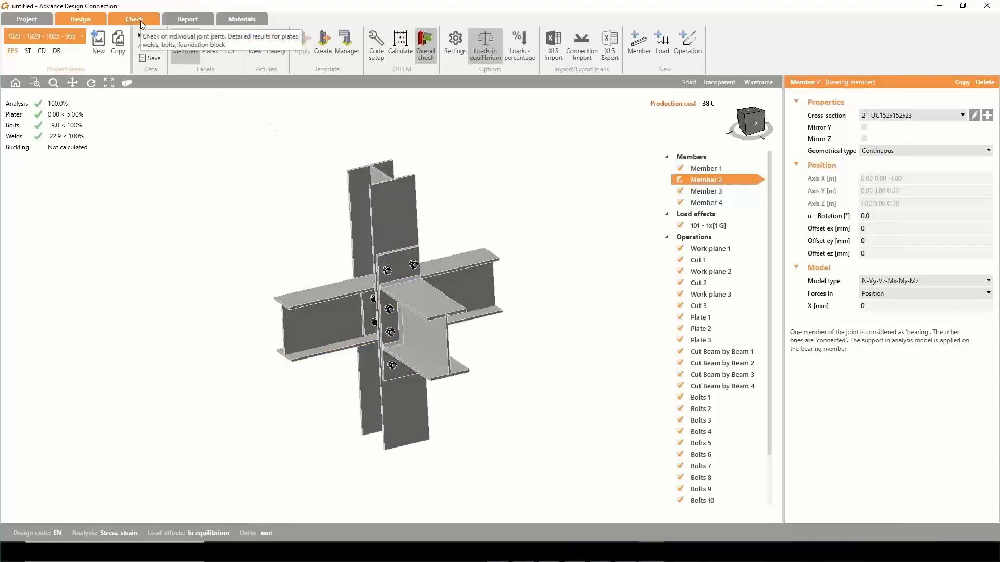
Open the detailed check results and display the equivalent stress on the connection model
click(141, 22)
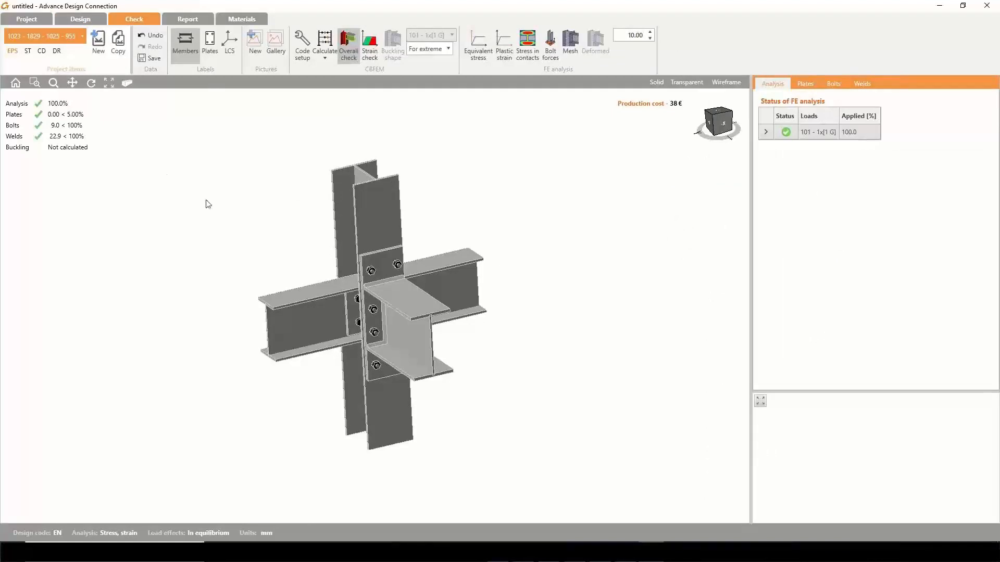
right_drag(423, 181, 437, 186)
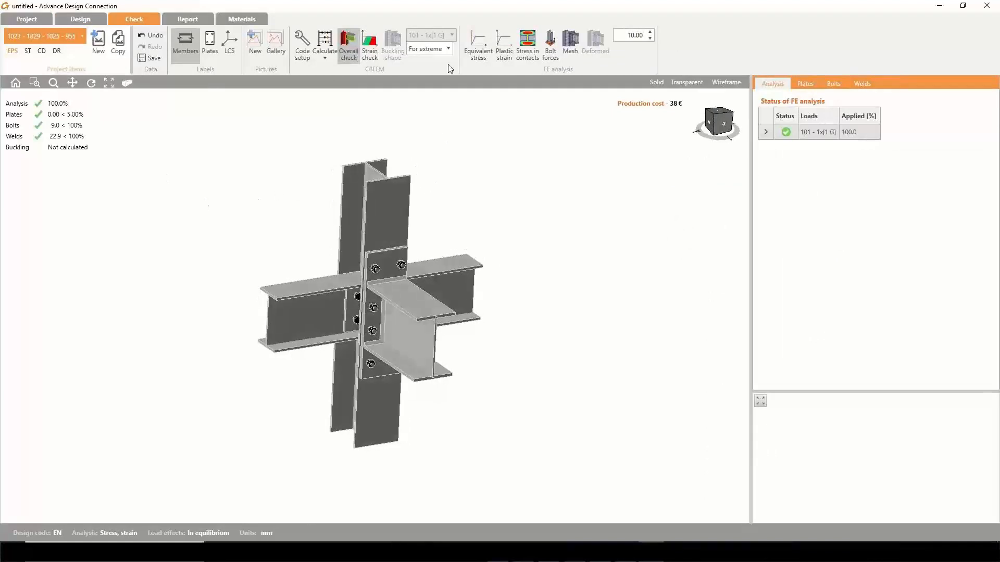
click(475, 47)
scroll(393, 314, up, 3)
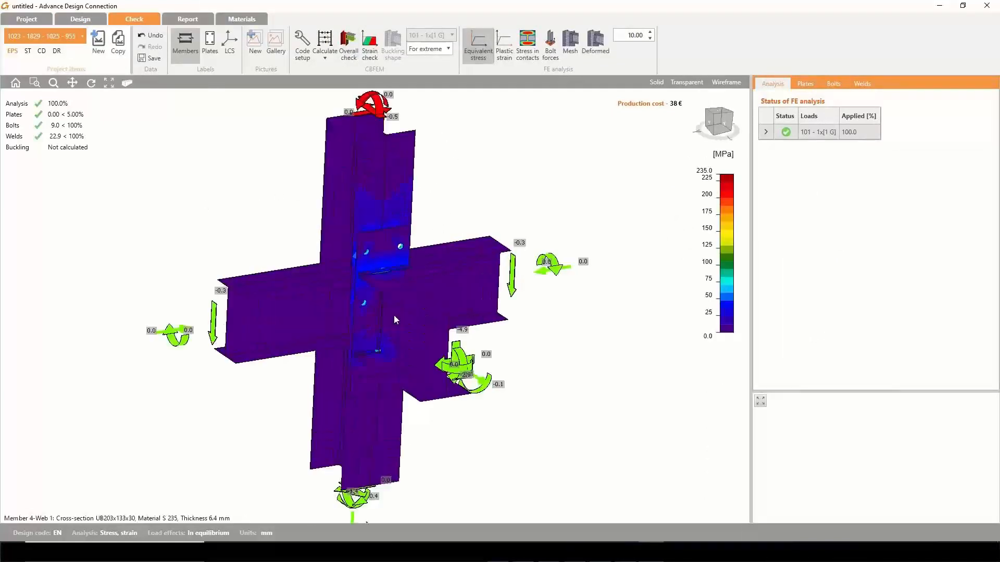
right_drag(394, 315, 358, 320)
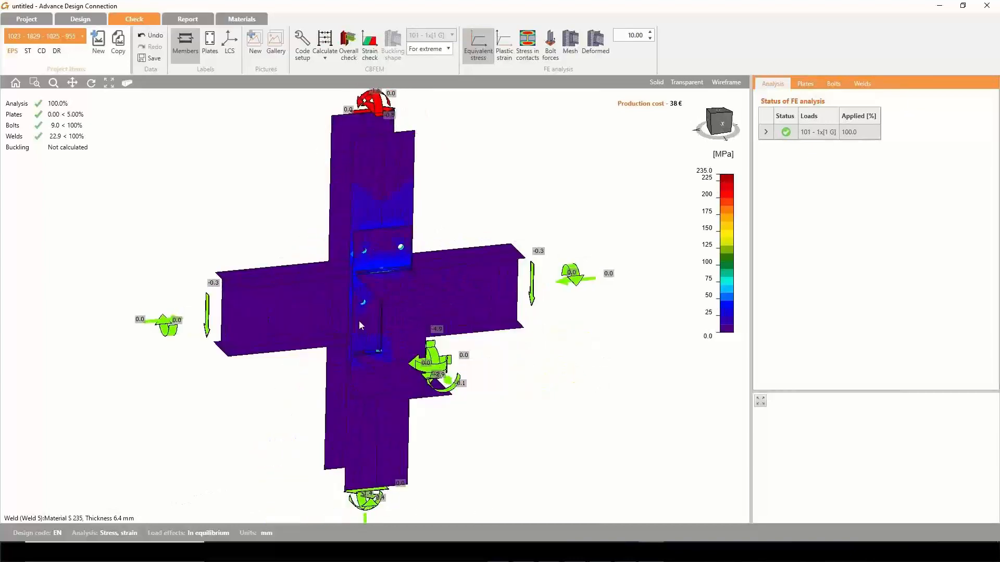
Add the finite element mesh and bolt forces to the stress display and examine them around the joint
click(570, 46)
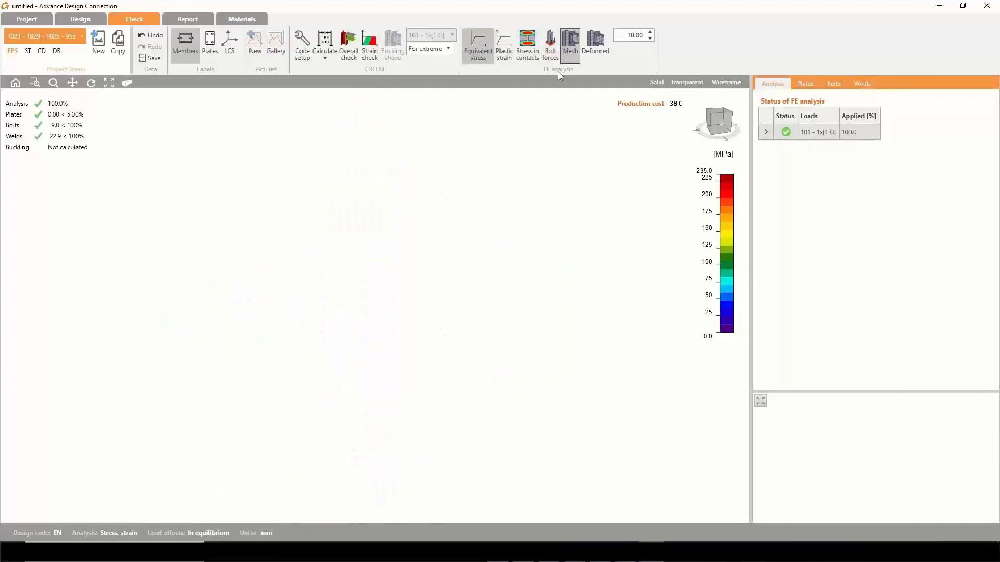
right_drag(493, 226, 526, 164)
click(550, 46)
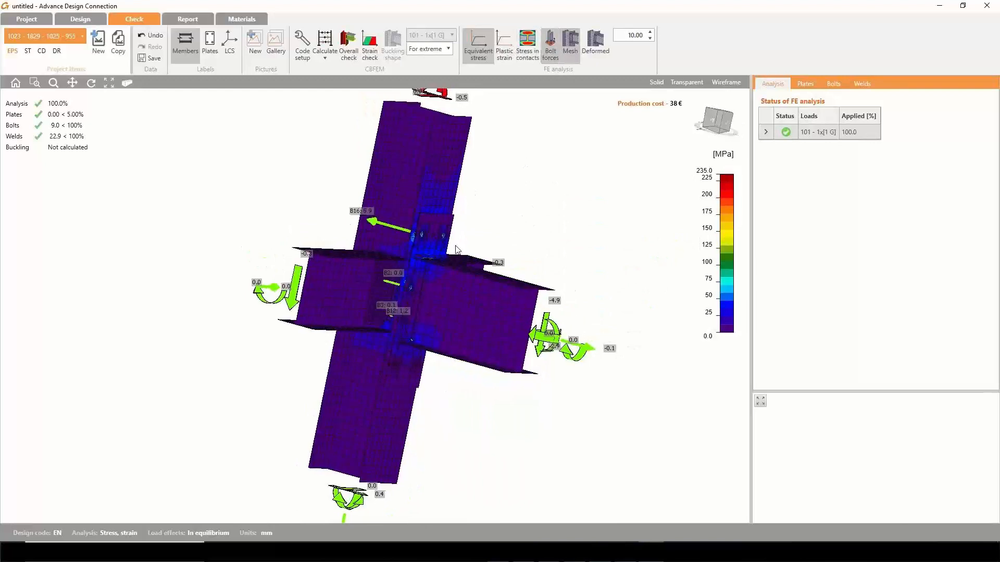
right_drag(396, 286, 370, 312)
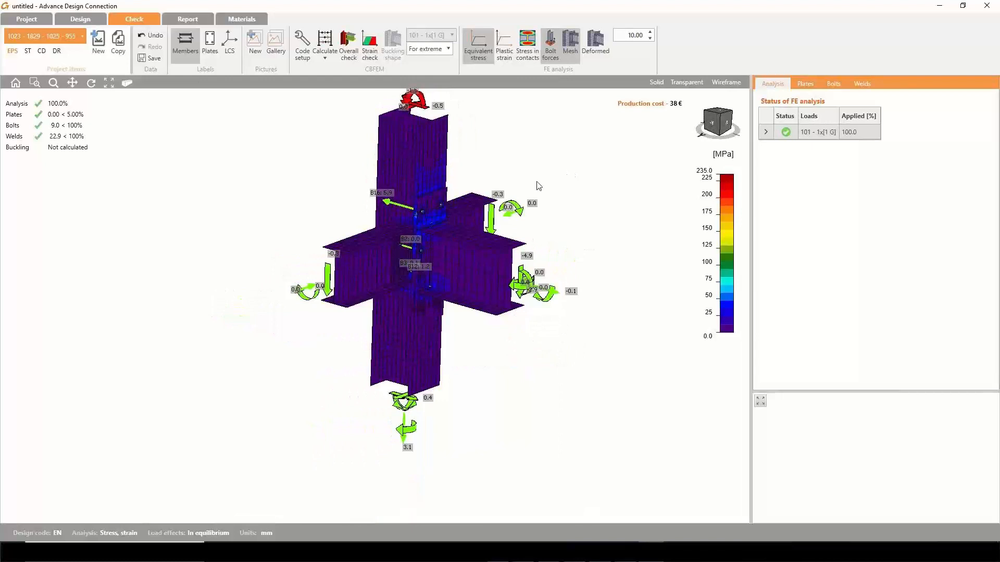
middle_drag(514, 171, 512, 176)
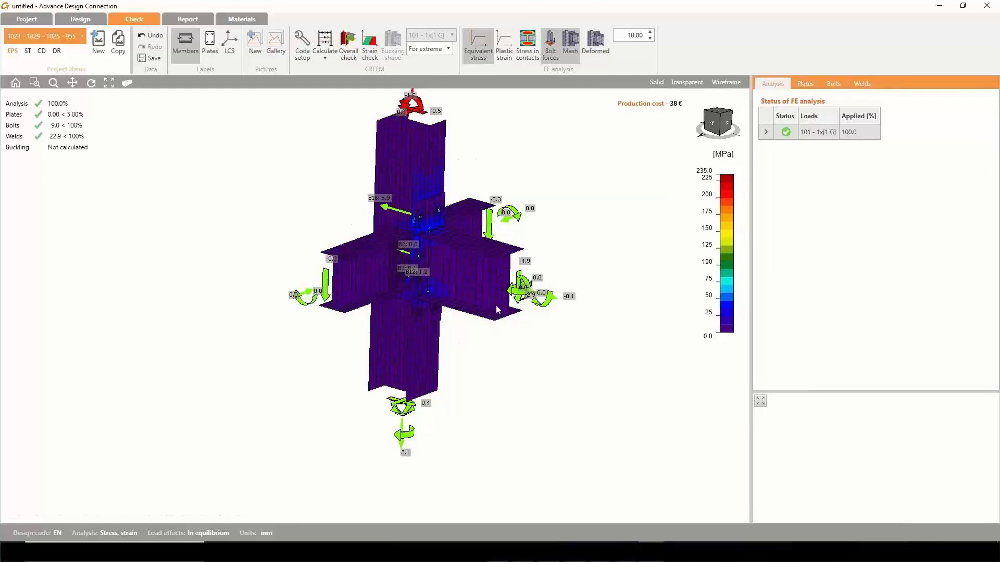
right_drag(520, 158, 514, 164)
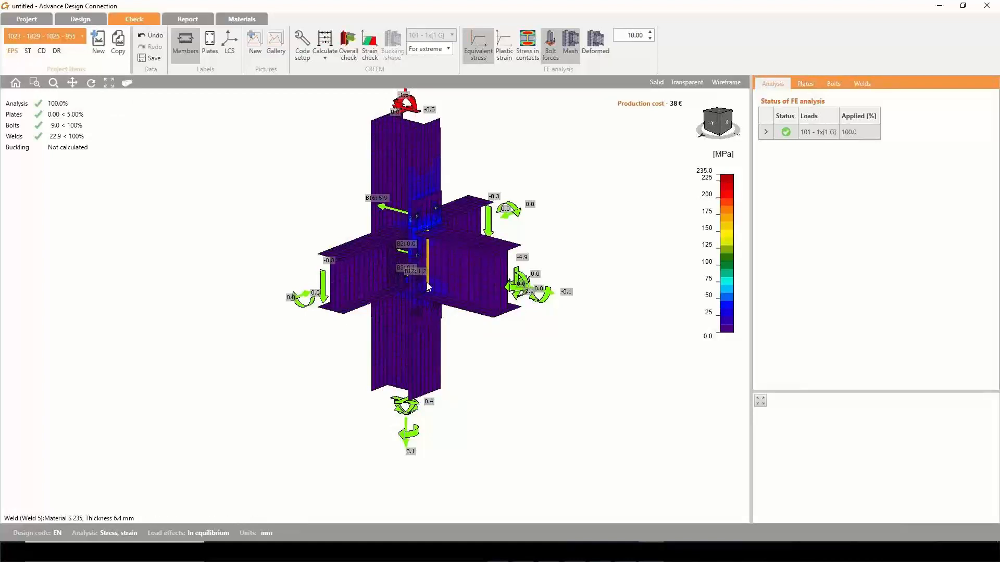
middle_drag(423, 286, 433, 313)
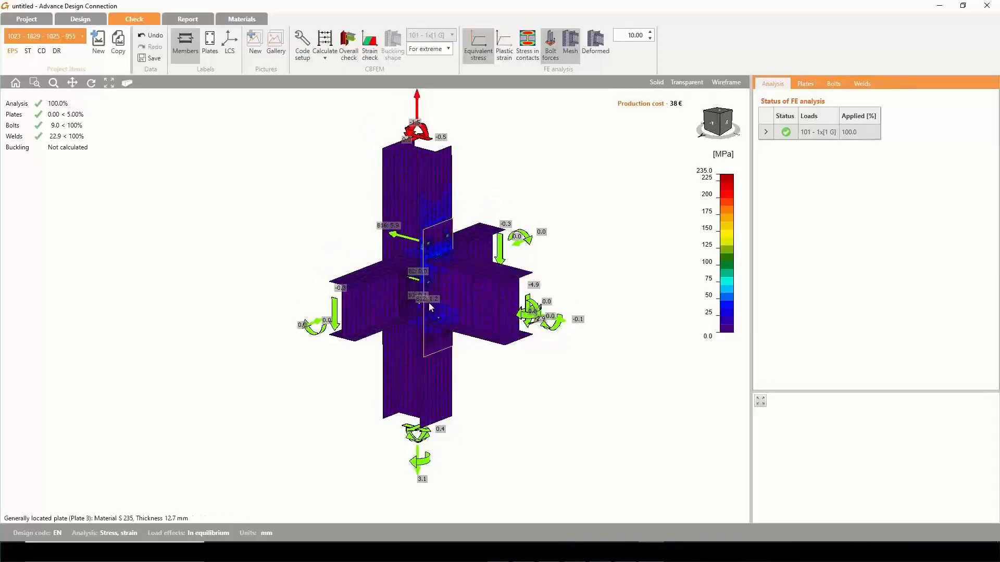
right_drag(436, 310, 459, 318)
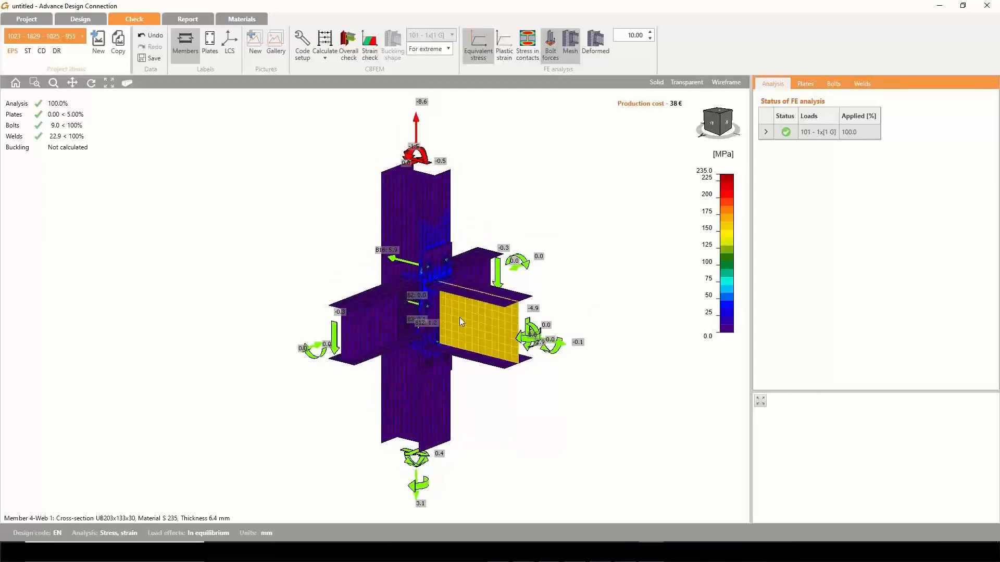
Return the connection to the solid display and view the beams framing into the column
click(652, 84)
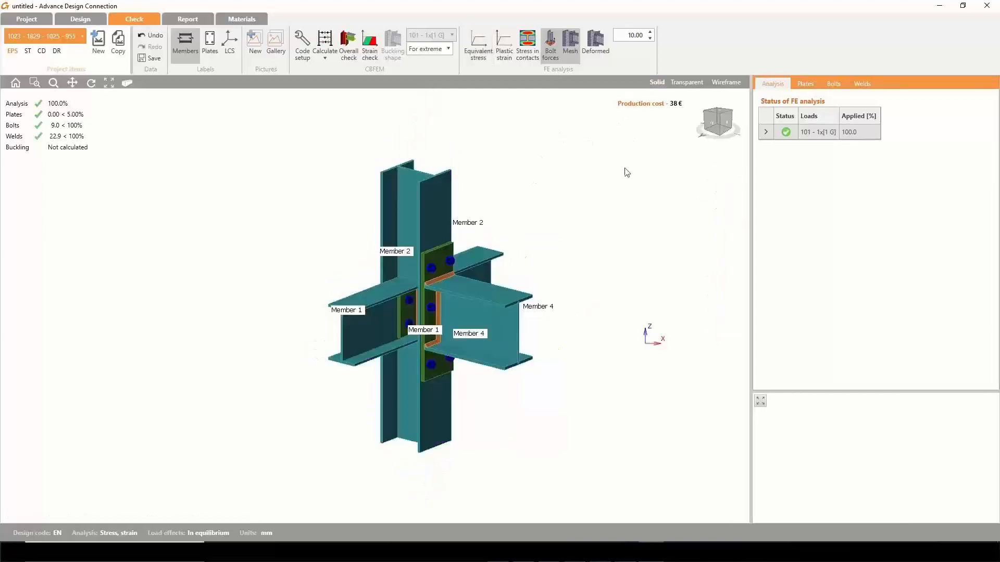
middle_drag(564, 204, 538, 197)
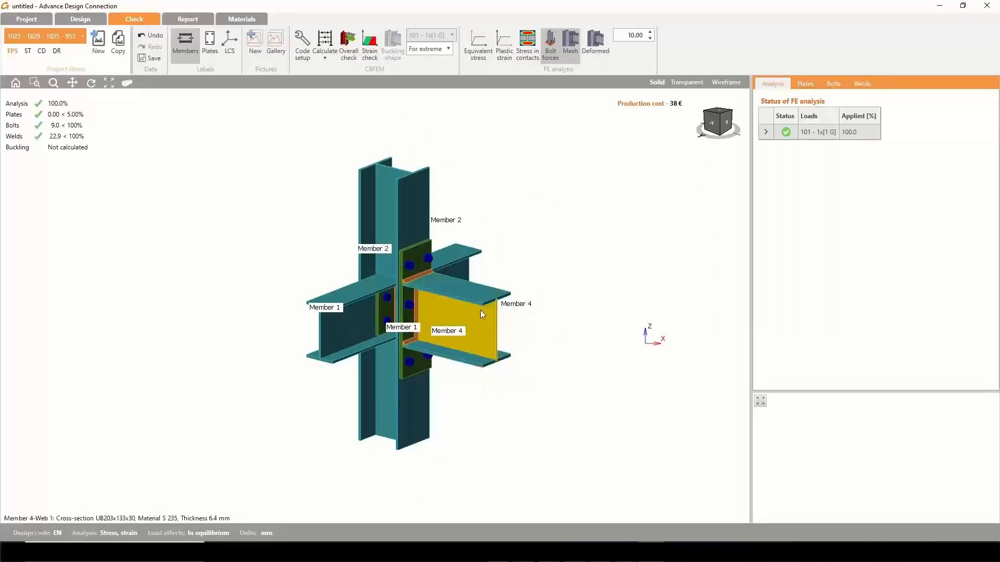
right_drag(475, 323, 446, 302)
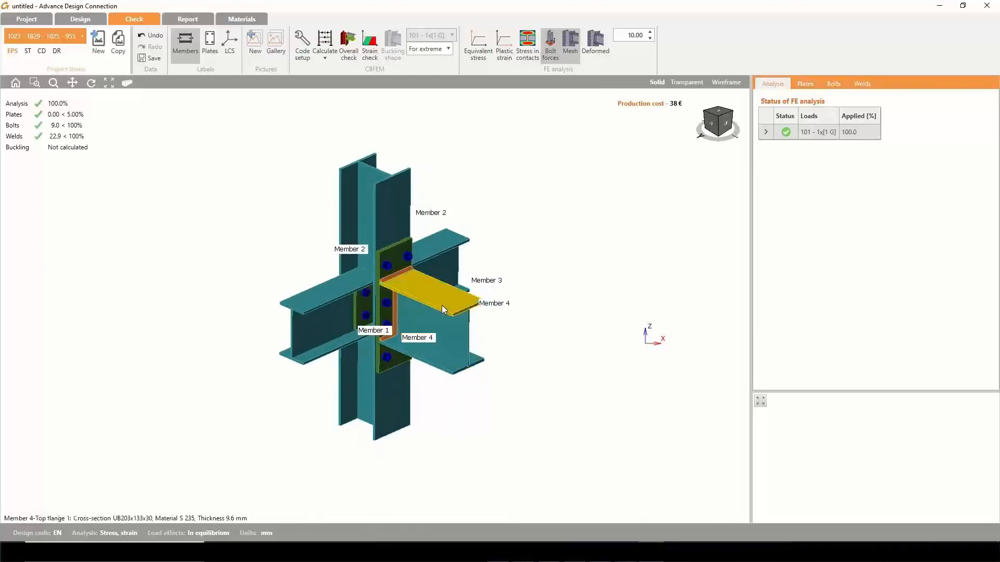
Switch the project item to stiffness analysis (ST) and set Member 4 as the analysed member in the design
click(28, 52)
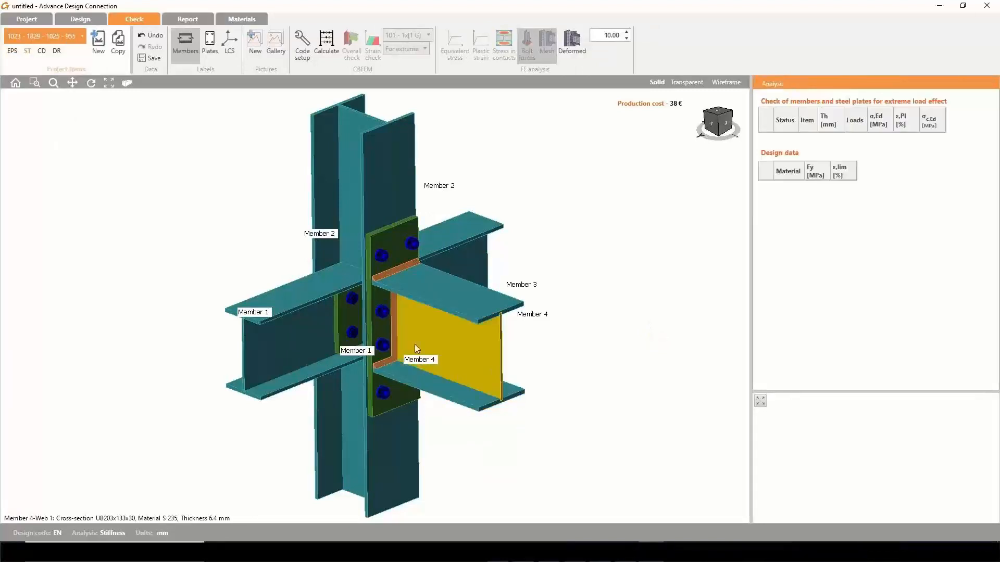
click(96, 21)
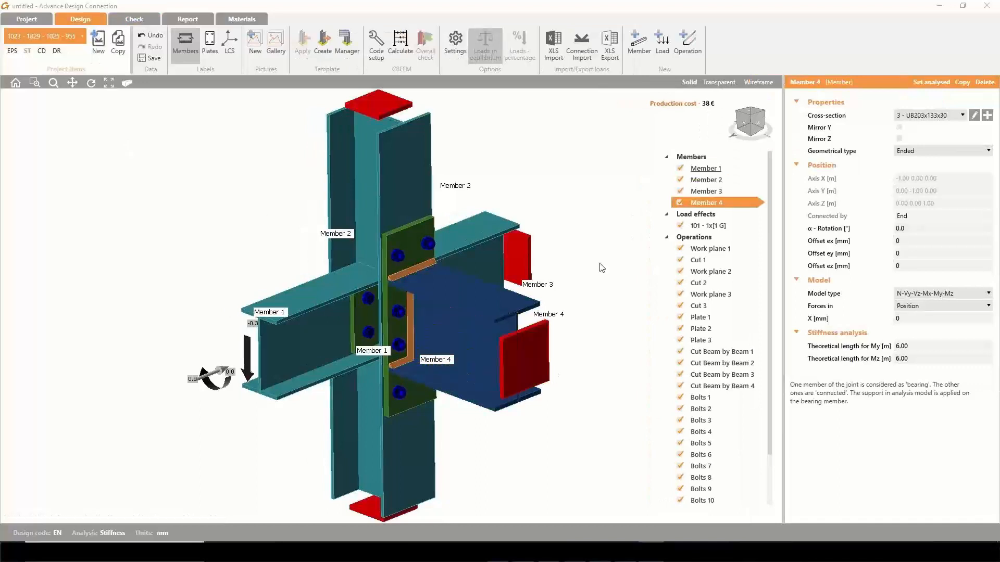
right_click(703, 203)
click(735, 236)
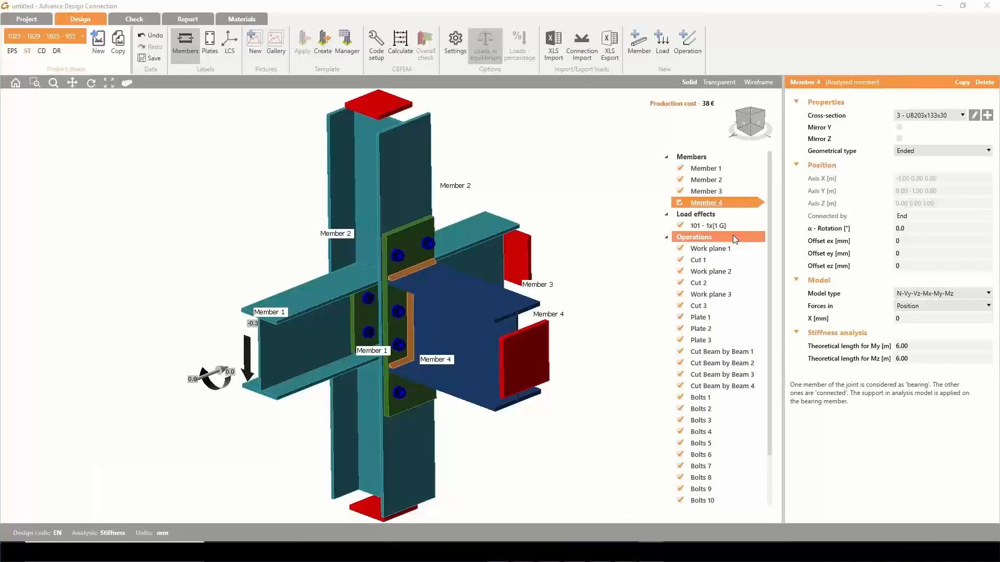
click(719, 249)
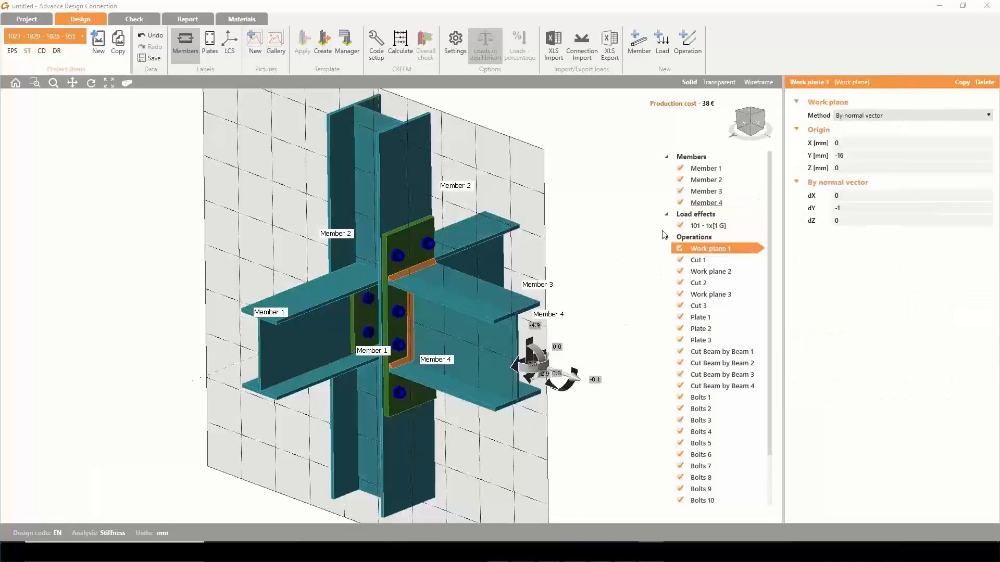
click(706, 202)
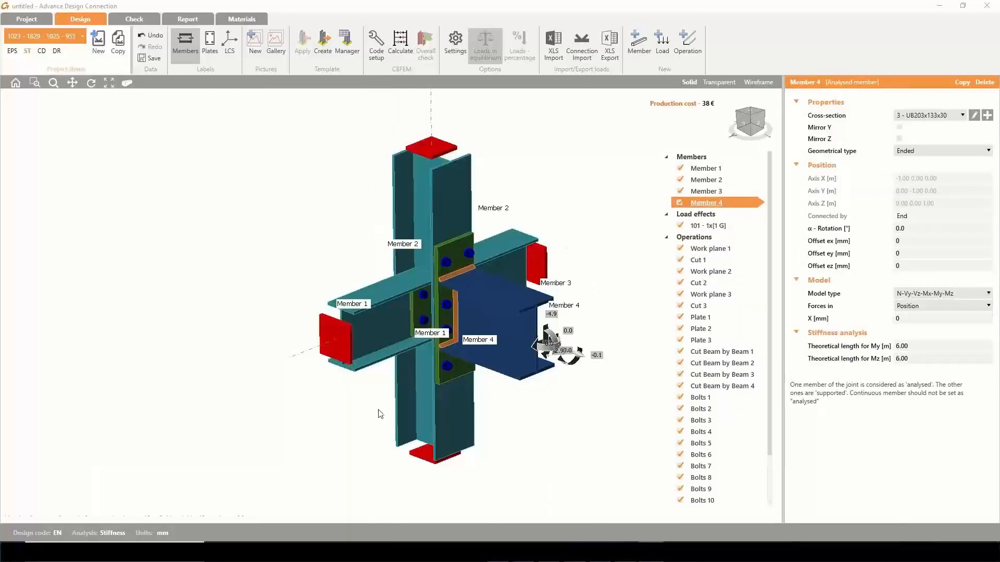
Run the stiffness calculation for the connection and view the overall check from around the joint
middle_drag(427, 372, 465, 377)
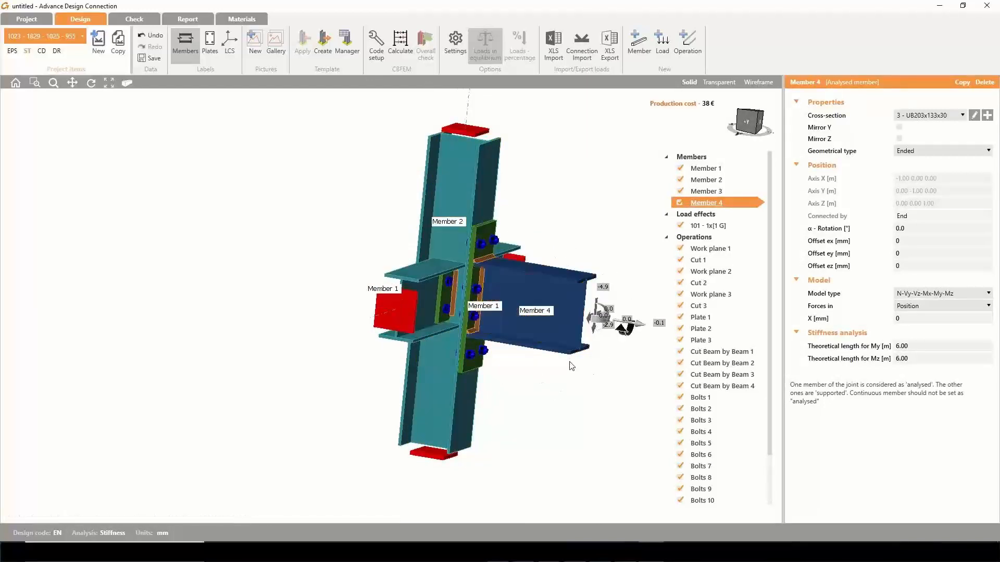
middle_drag(566, 295, 507, 391)
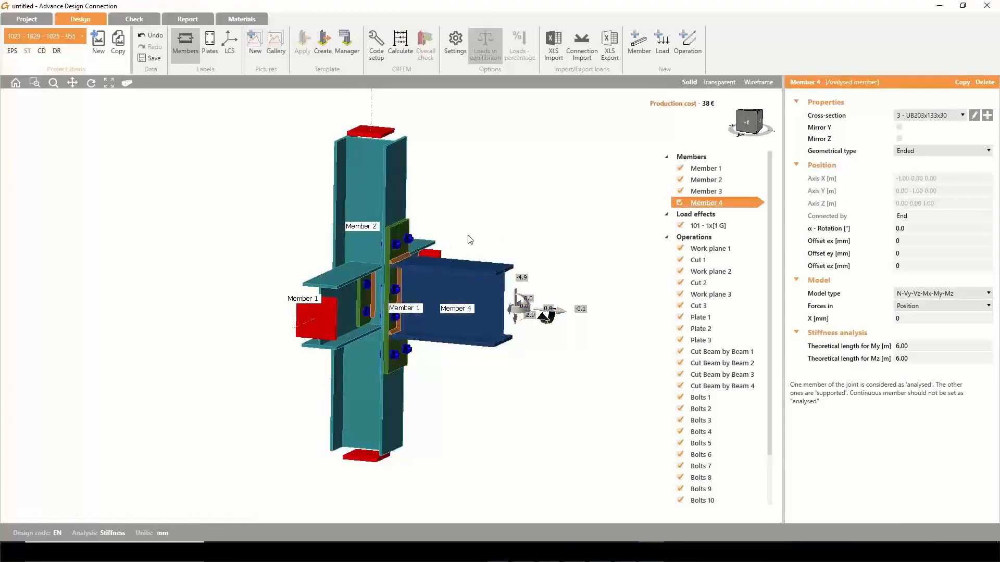
middle_drag(469, 238, 495, 266)
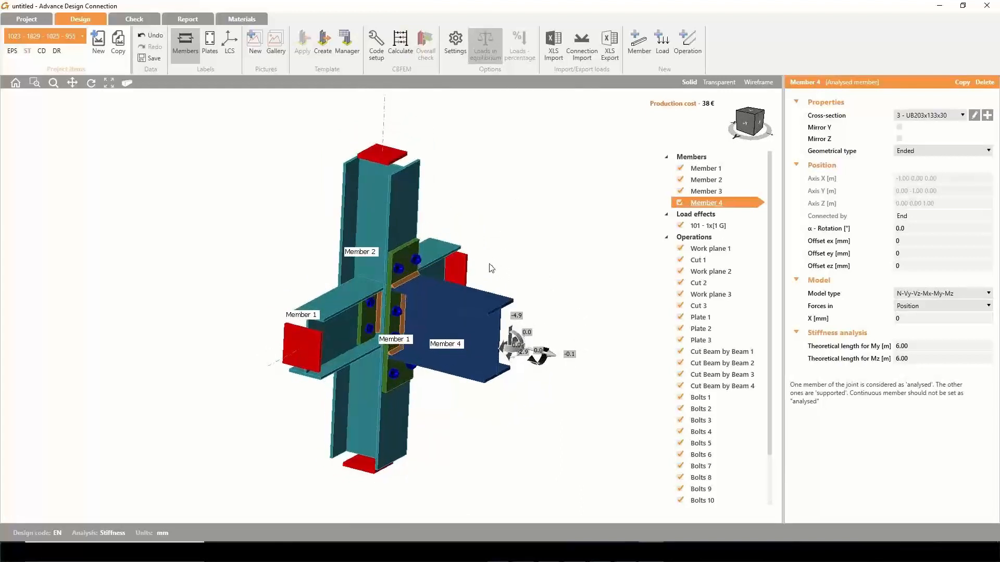
click(400, 44)
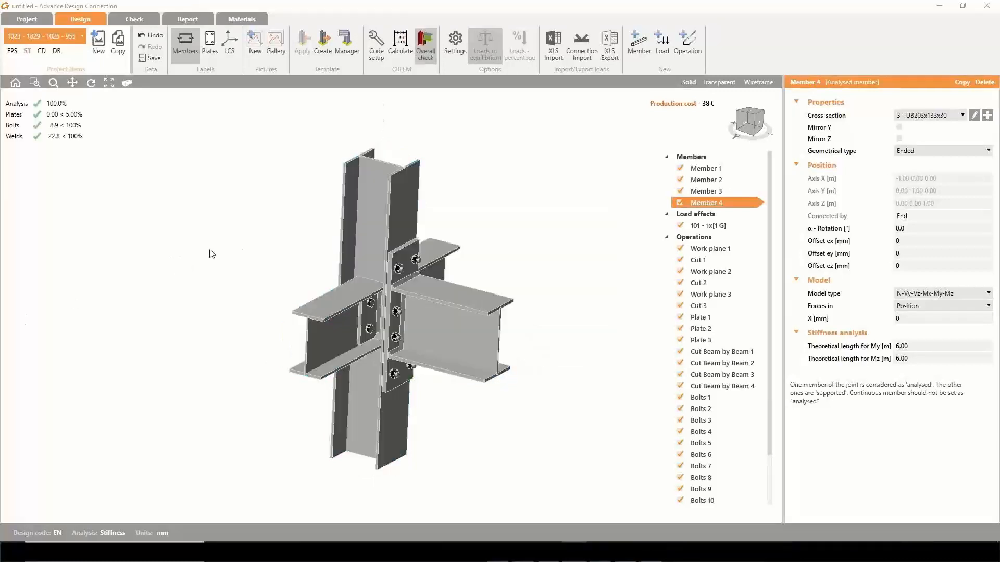
mouse_move(242, 247)
middle_down()
mouse_move(259, 246)
mouse_move(239, 254)
middle_up()
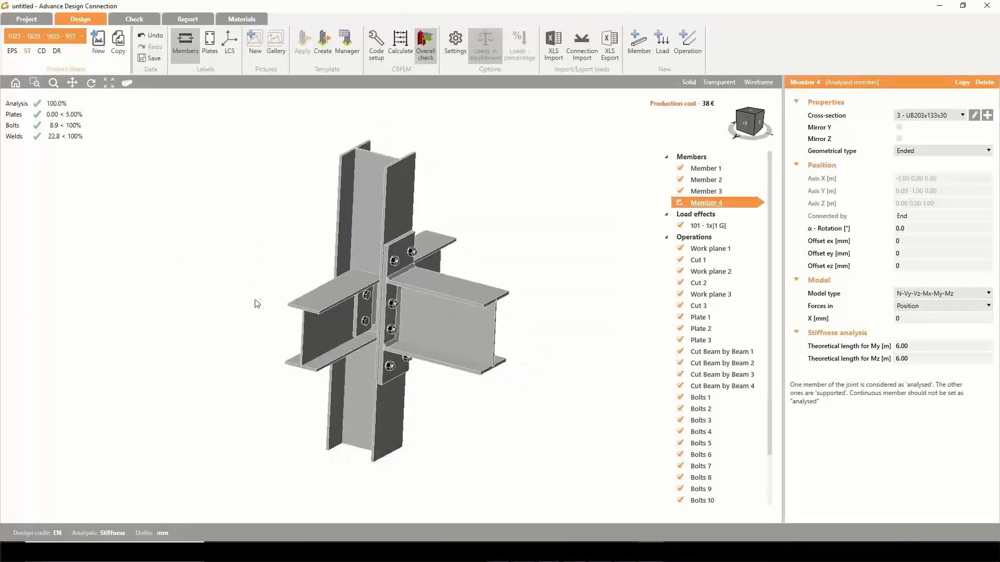
ctrl+middle_drag(260, 303, 278, 252)
mouse_move(422, 337)
ctrl+middle_down()
mouse_move(415, 334)
mouse_move(423, 333)
ctrl+middle_up()
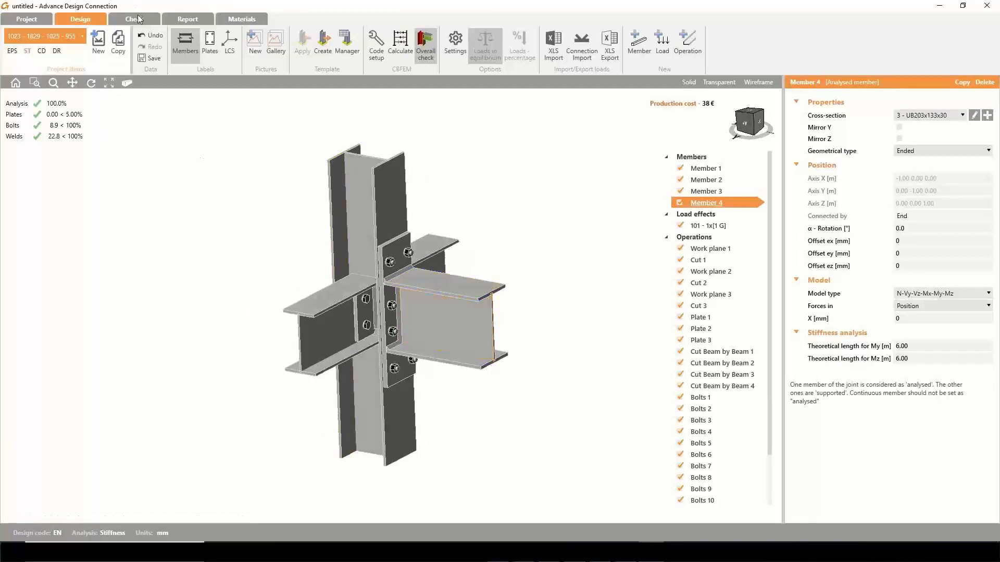
Open the detailed check results and show the rotational stiffness table of Member 4 in a wider results area
click(136, 19)
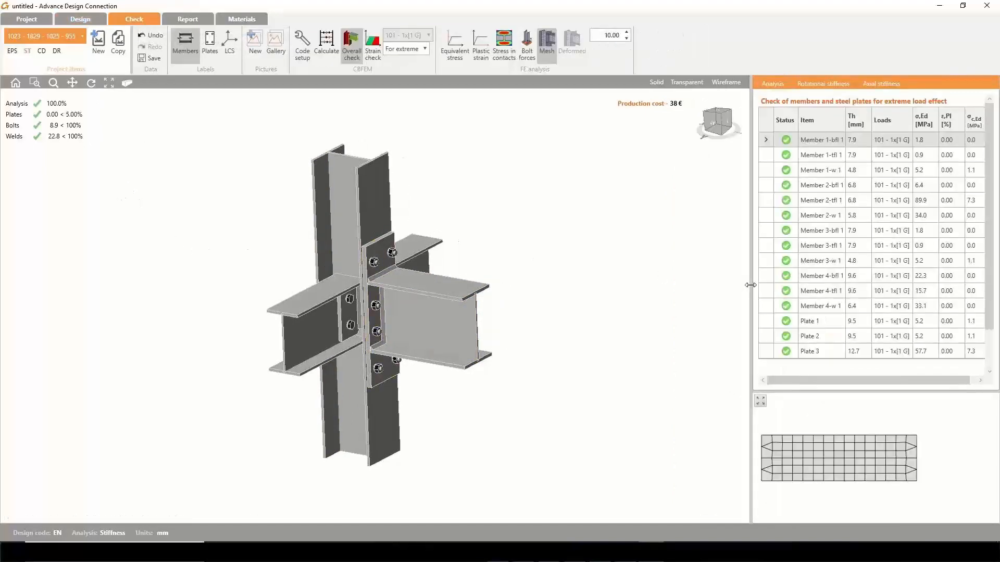
drag(751, 272, 523, 272)
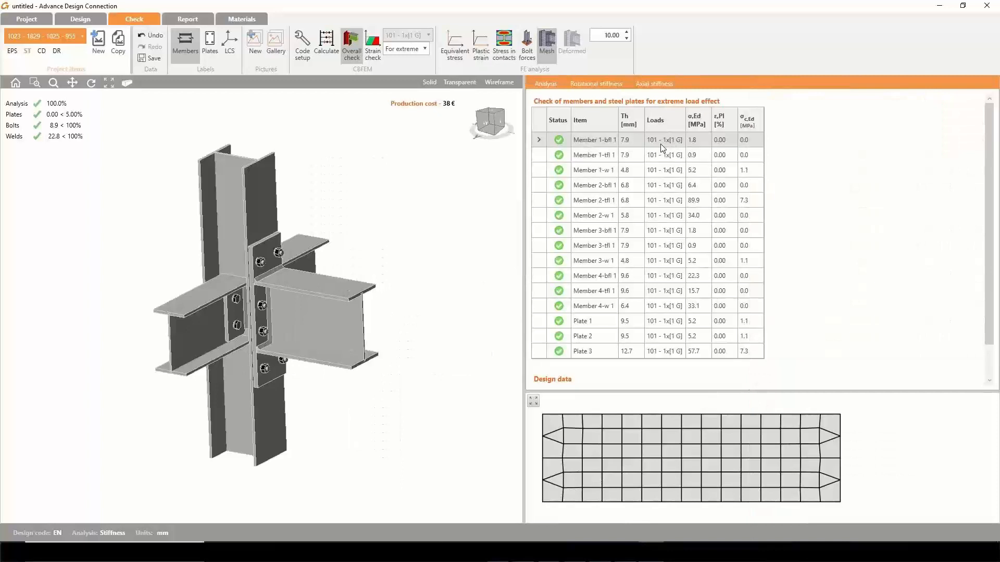
click(593, 83)
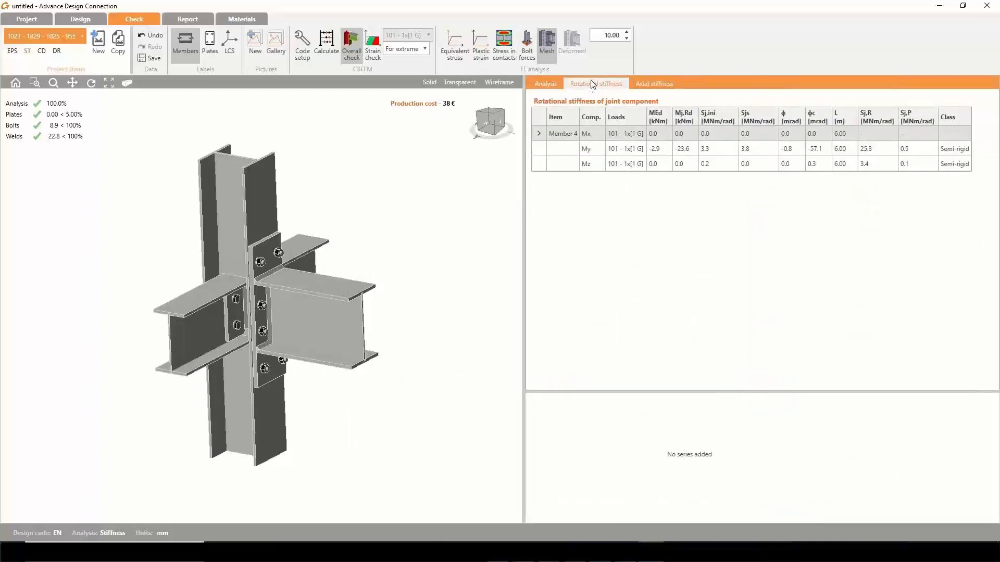
drag(526, 291, 477, 279)
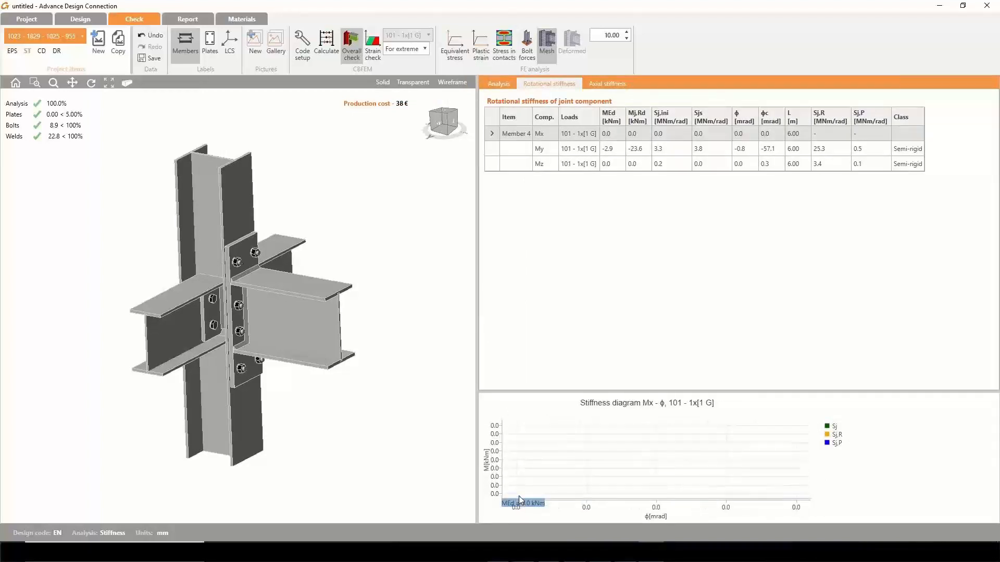
Display the My stiffness diagram, enlarge the diagram area and examine the curve against the moment resistance and rigid and pinned limits
click(492, 148)
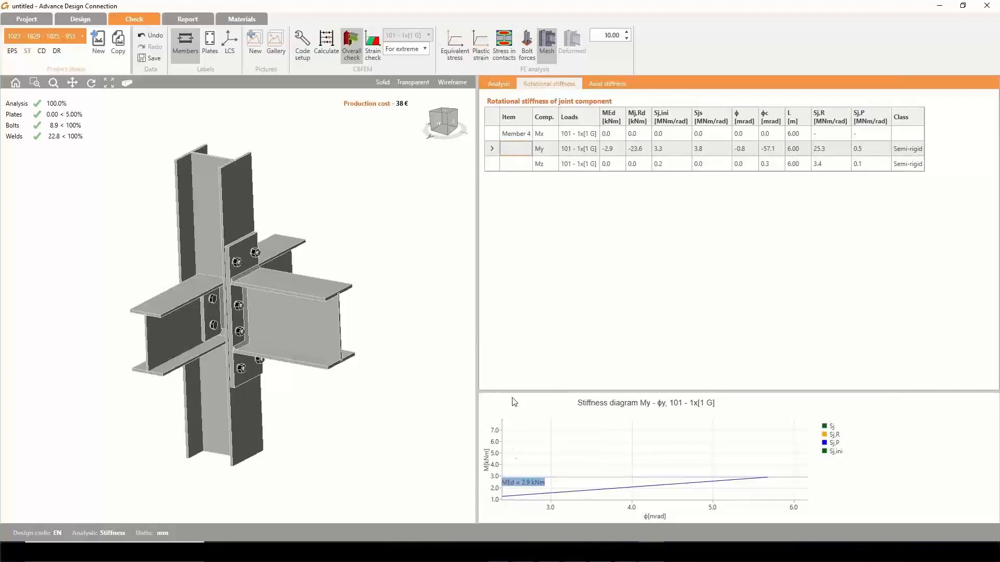
drag(514, 392, 515, 228)
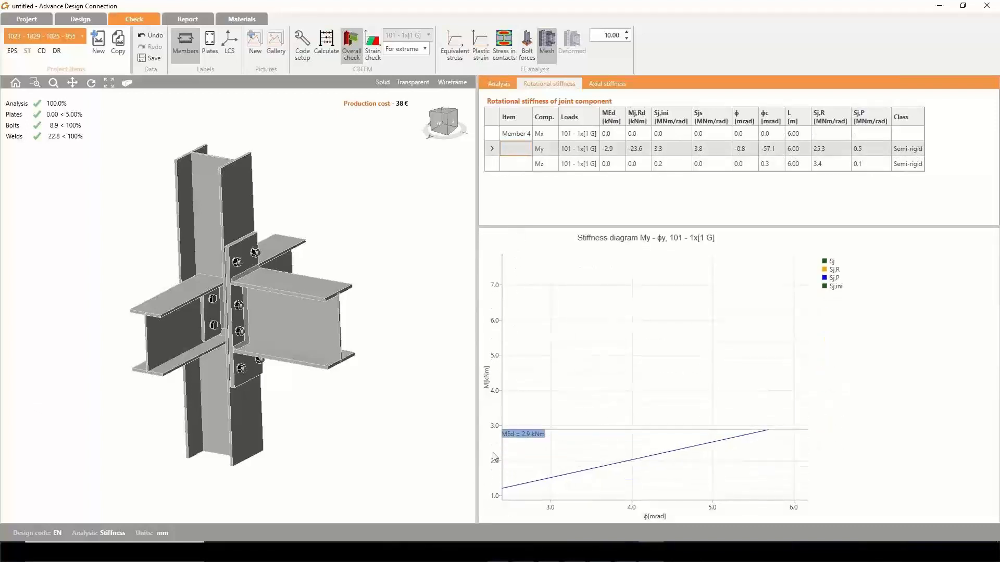
drag(523, 485, 710, 391)
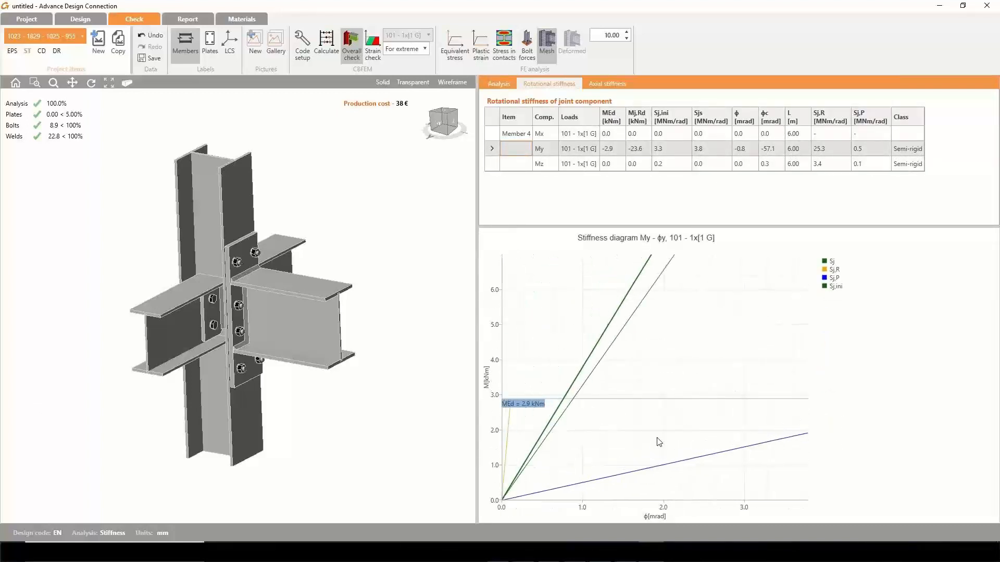
scroll(613, 471, up, 3)
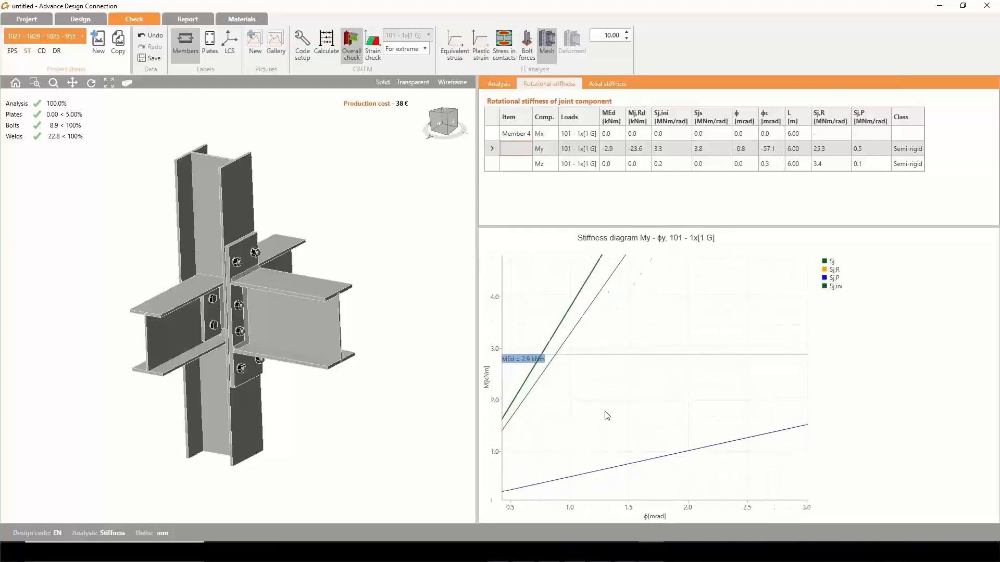
scroll(566, 465, up, 1)
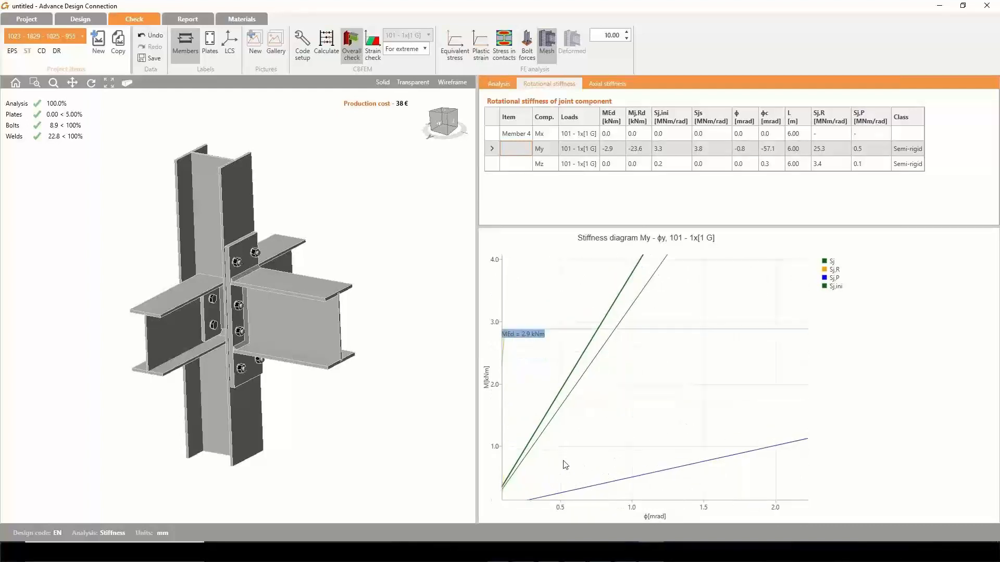
scroll(566, 465, down, 3)
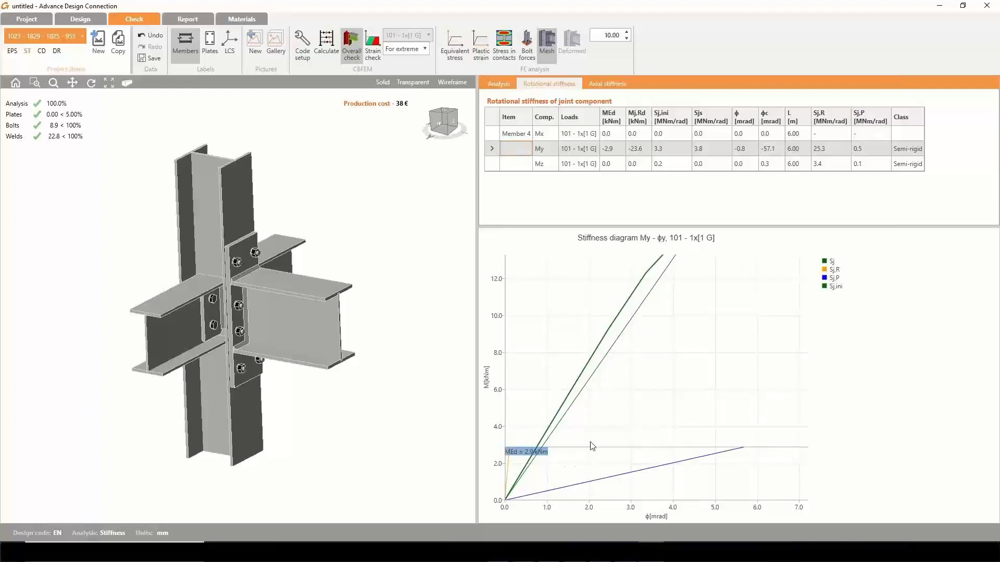
scroll(604, 430, down, 3)
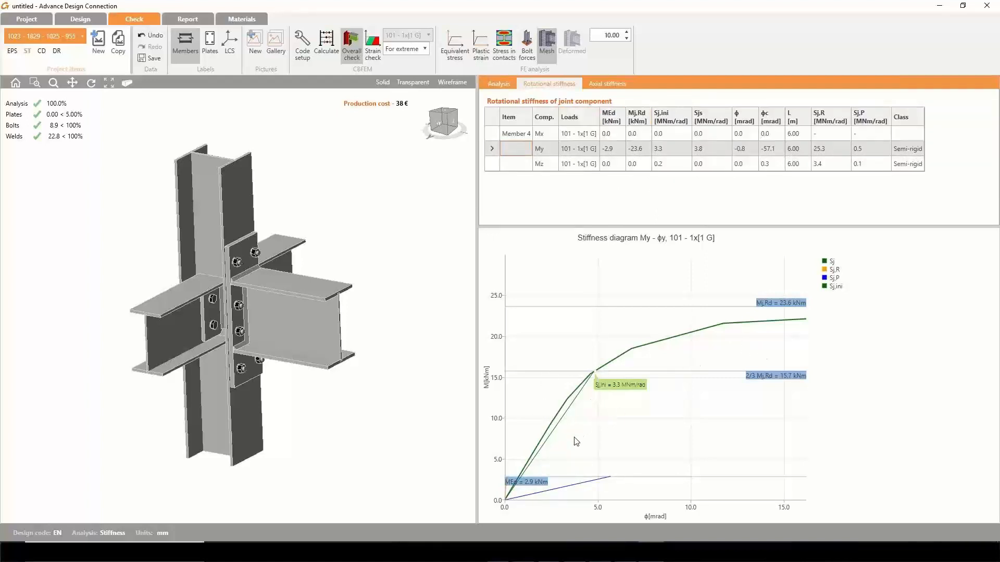
scroll(576, 441, down, 1)
scroll(576, 441, down, 1)
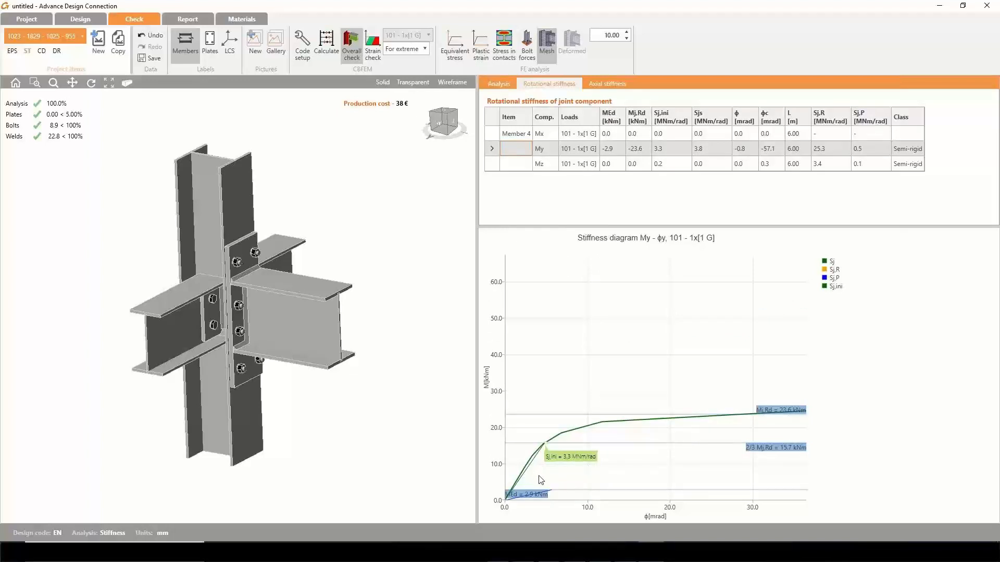
scroll(542, 482, up, 2)
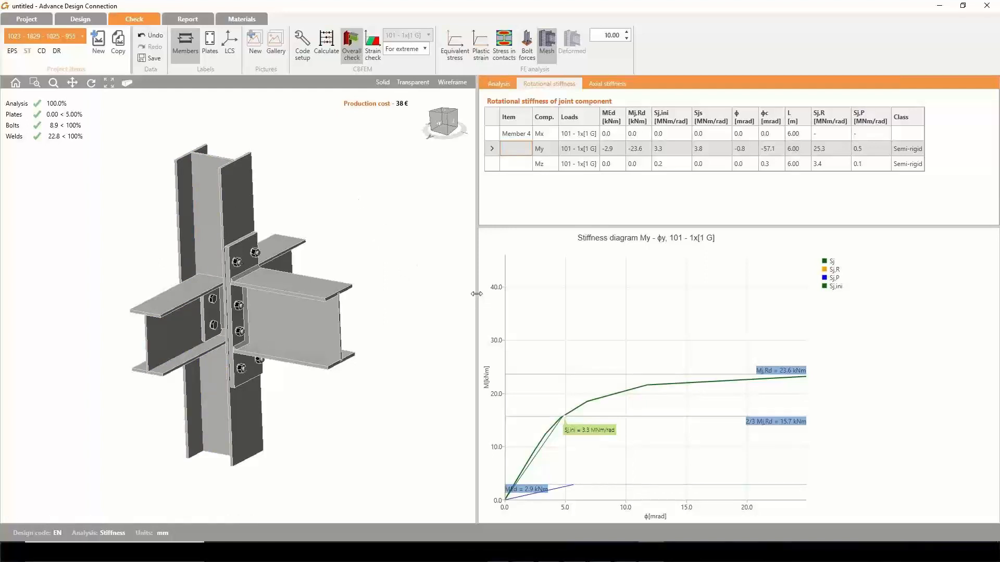
Give the model view more room and return the connection to the solid display
drag(478, 298, 600, 300)
middle_drag(448, 299, 495, 301)
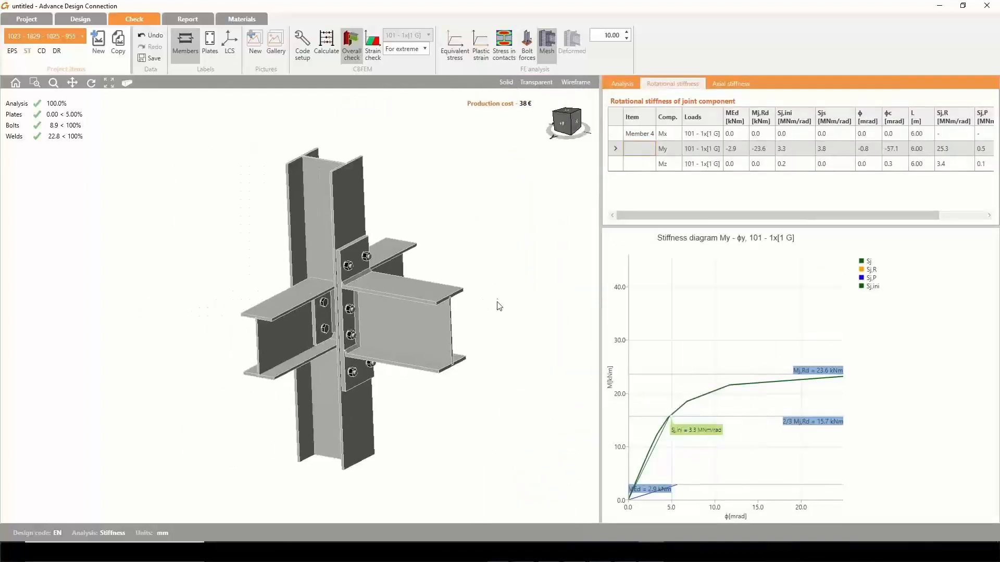
middle_drag(502, 239, 474, 239)
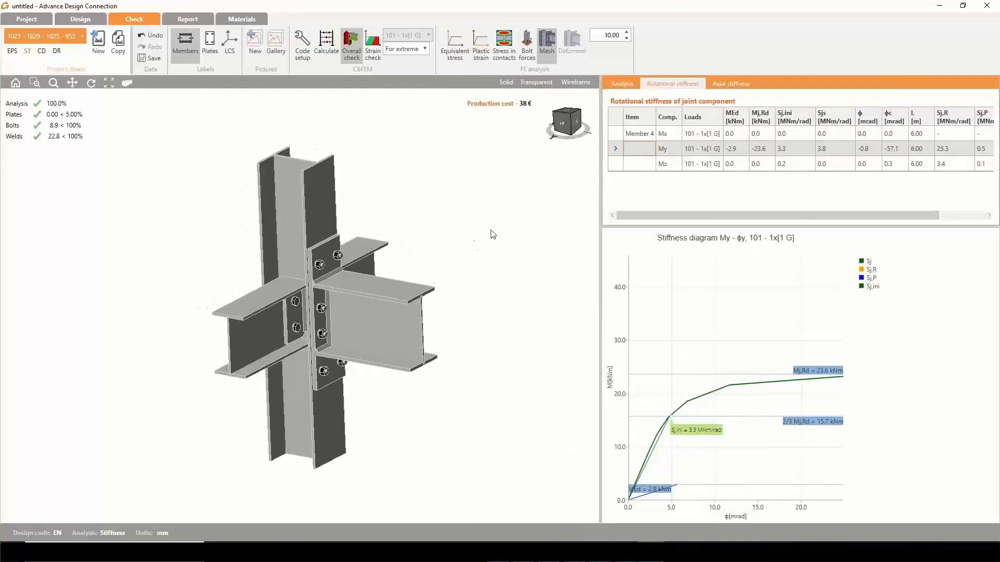
click(505, 83)
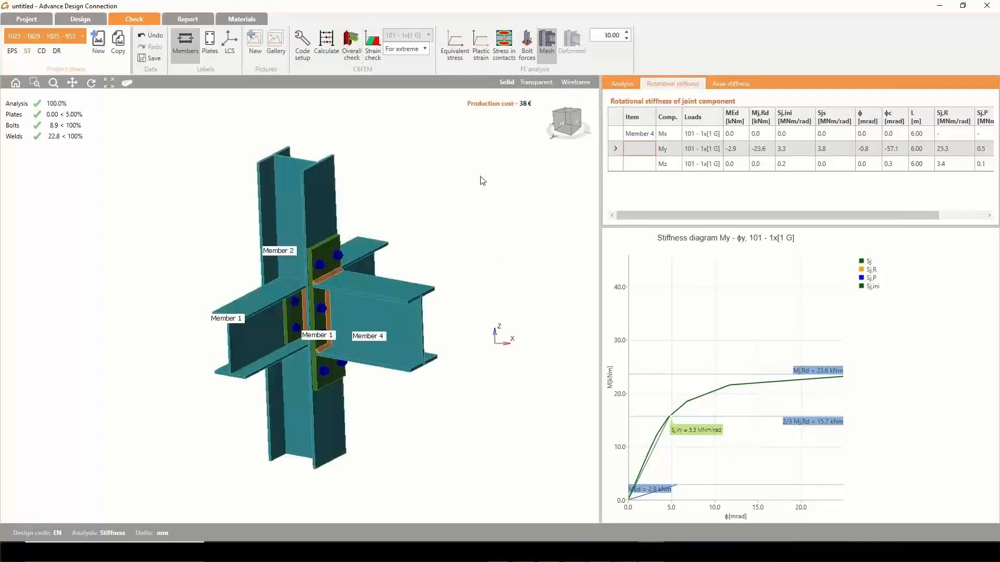
Return the design to stress-strain analysis (EPS) and set Member 2 as the bearing member
click(80, 19)
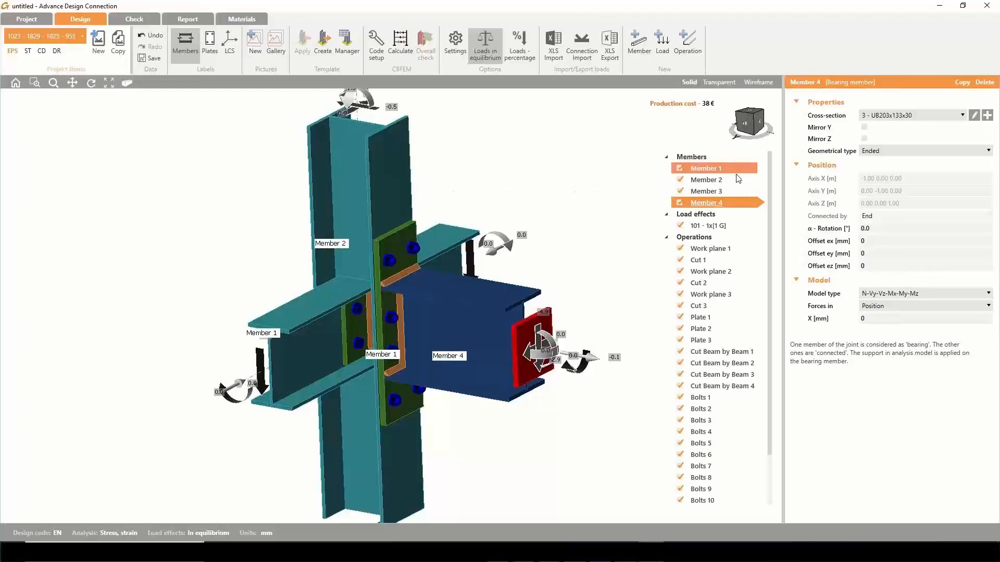
right_click(717, 180)
click(731, 213)
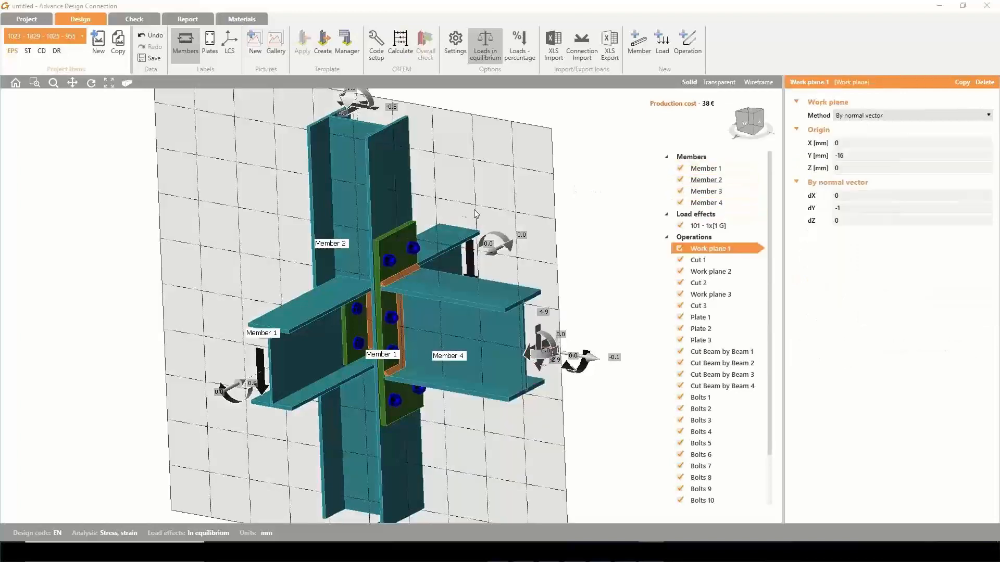
click(711, 191)
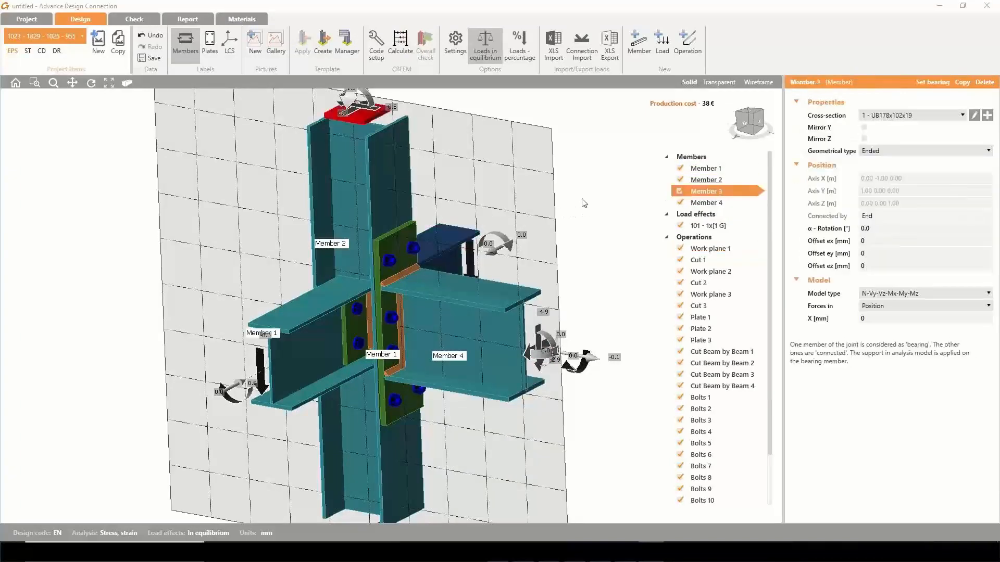
click(704, 180)
Review Member 4 and the member forces of load effect 101 - 1x[1 G] on the connection model
scroll(545, 202, down, 3)
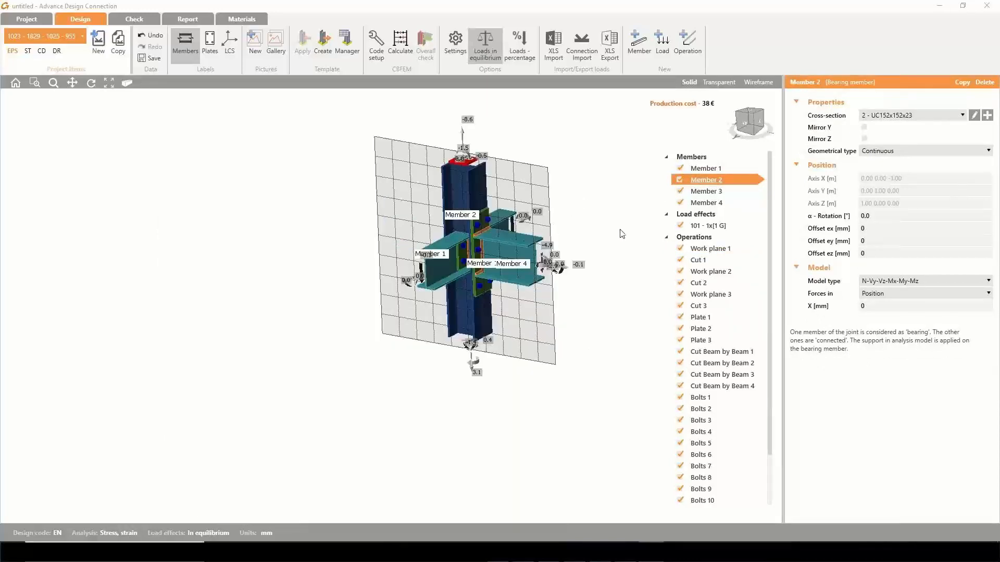
middle_drag(620, 232, 564, 247)
click(692, 204)
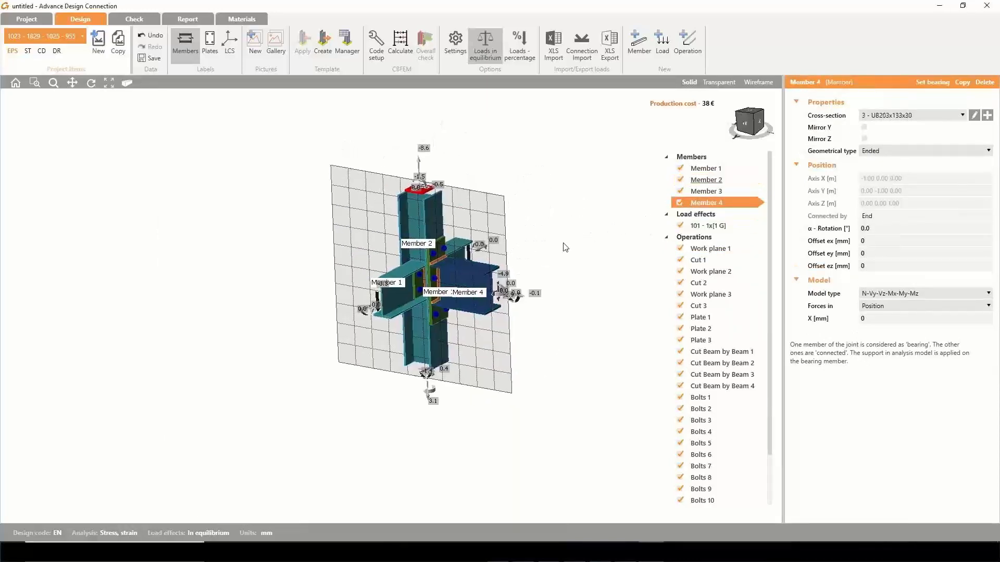
ctrl+middle_drag(571, 281, 550, 282)
click(698, 225)
ctrl+middle_drag(530, 213, 532, 200)
middle_drag(517, 273, 486, 277)
scroll(473, 292, up, 2)
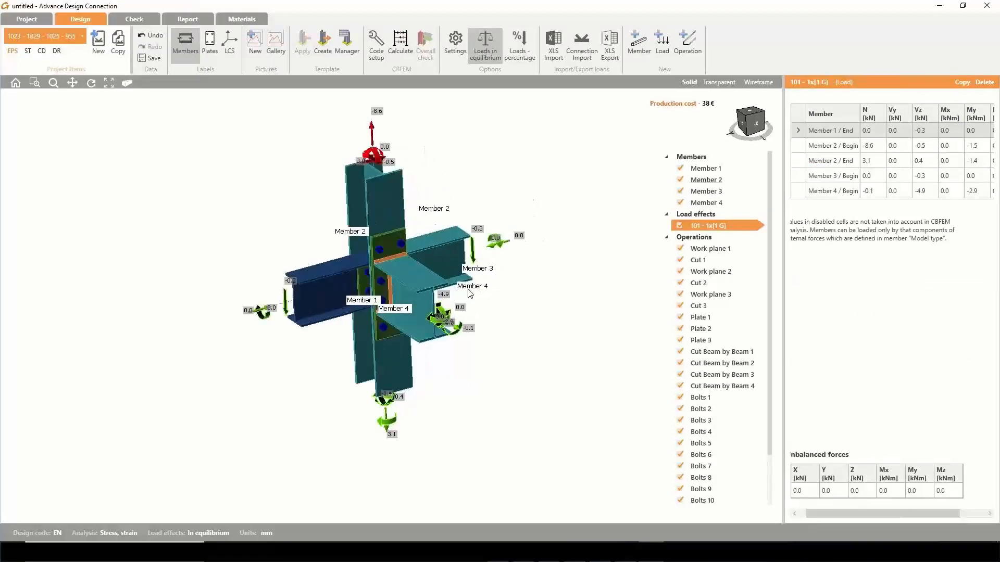
ctrl+middle_drag(423, 302, 418, 264)
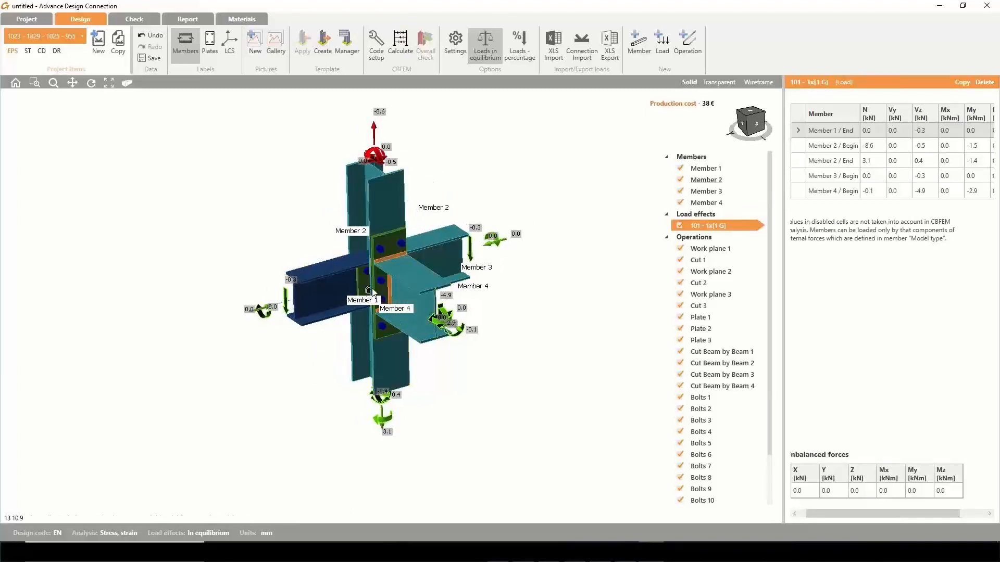
Run the combined Stress/strain - Buckling calculation from the detailed check and view the calculated joint
click(133, 19)
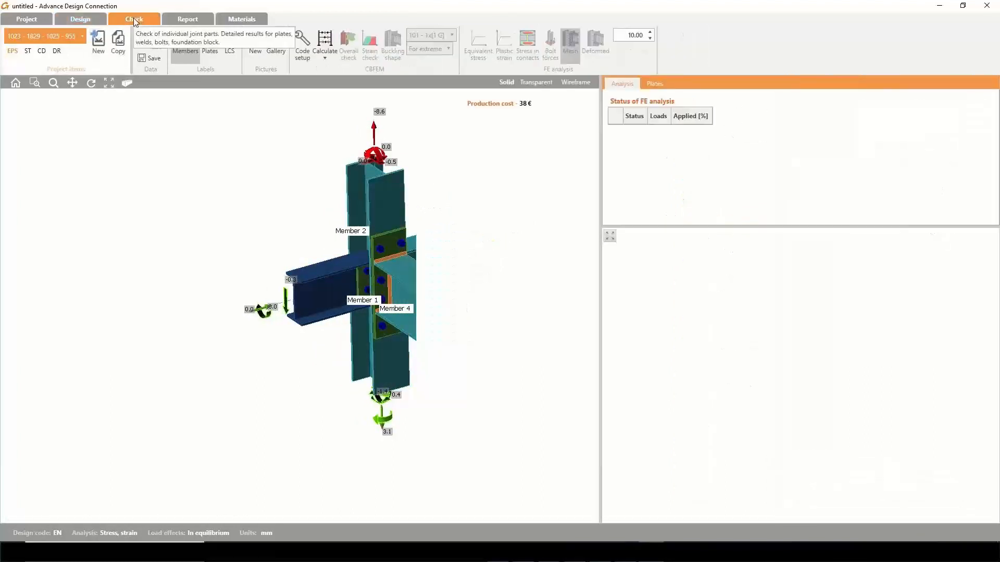
click(323, 61)
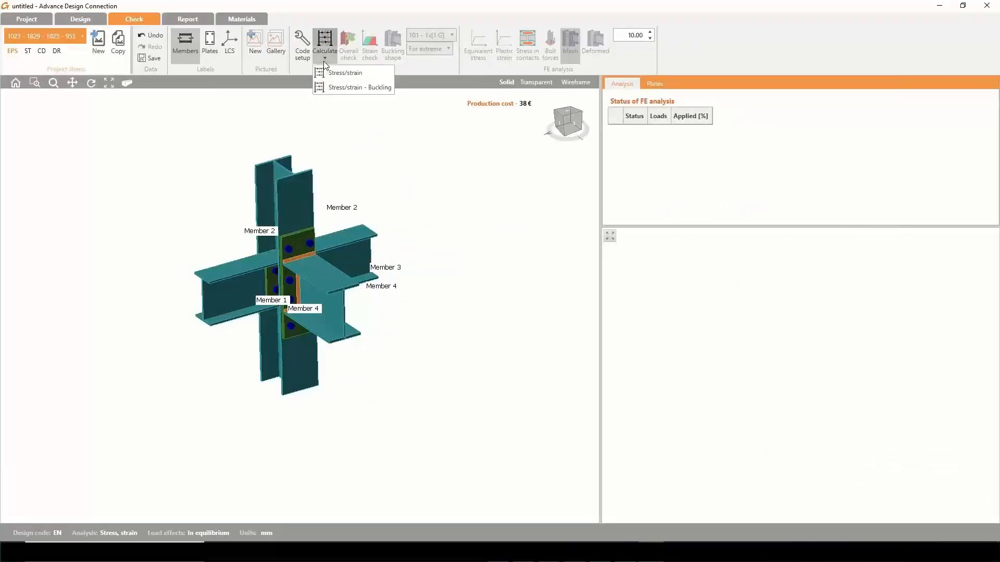
click(369, 87)
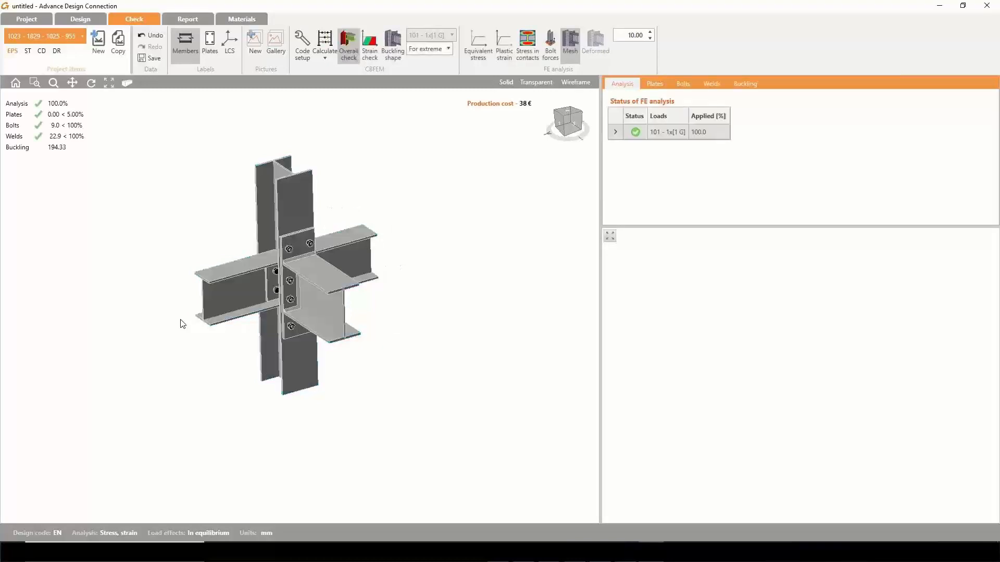
middle_drag(342, 201, 373, 211)
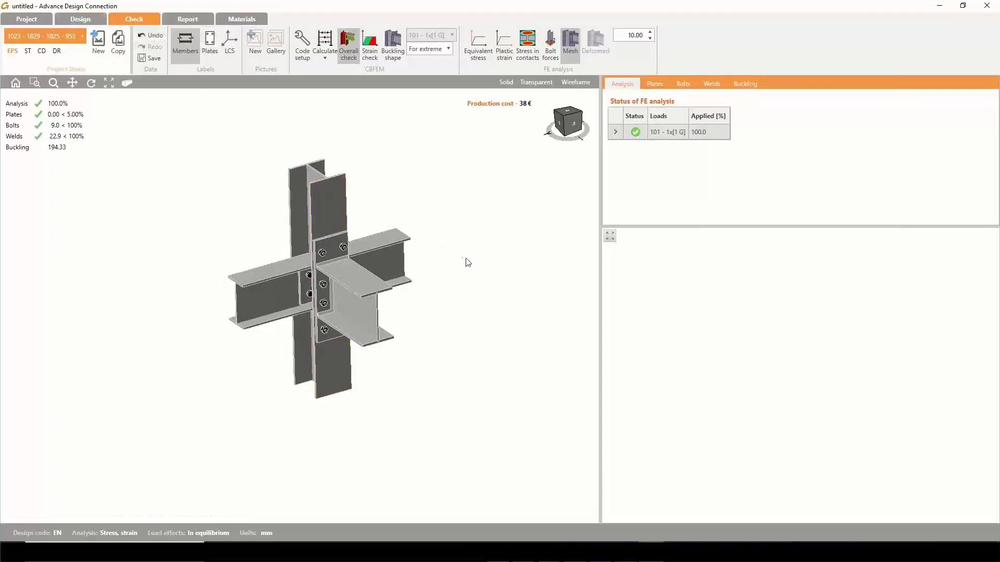
Open the local buckling results and display the buckling shape 1 for load 101 - 1x[1 G] on the meshed joint
click(746, 85)
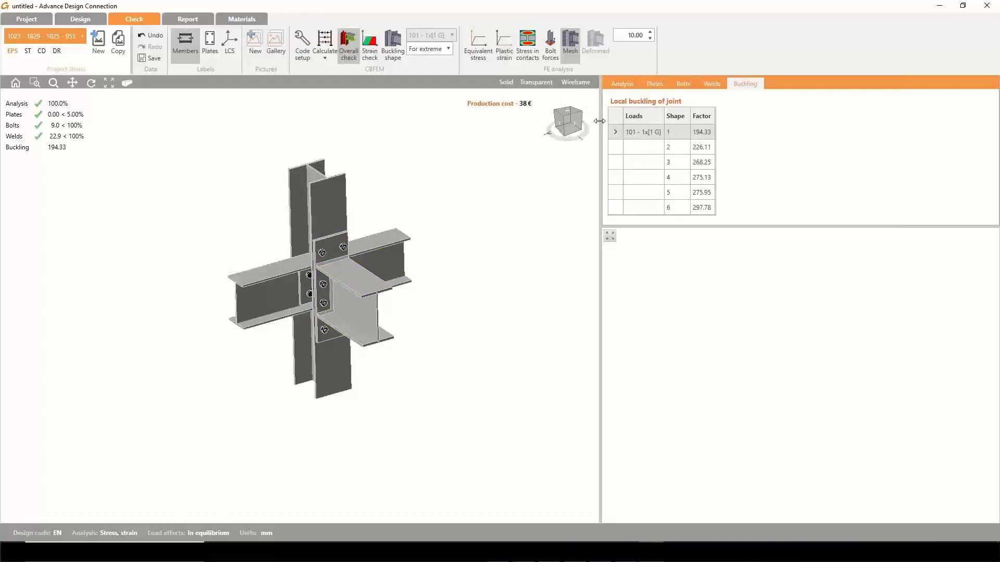
click(614, 131)
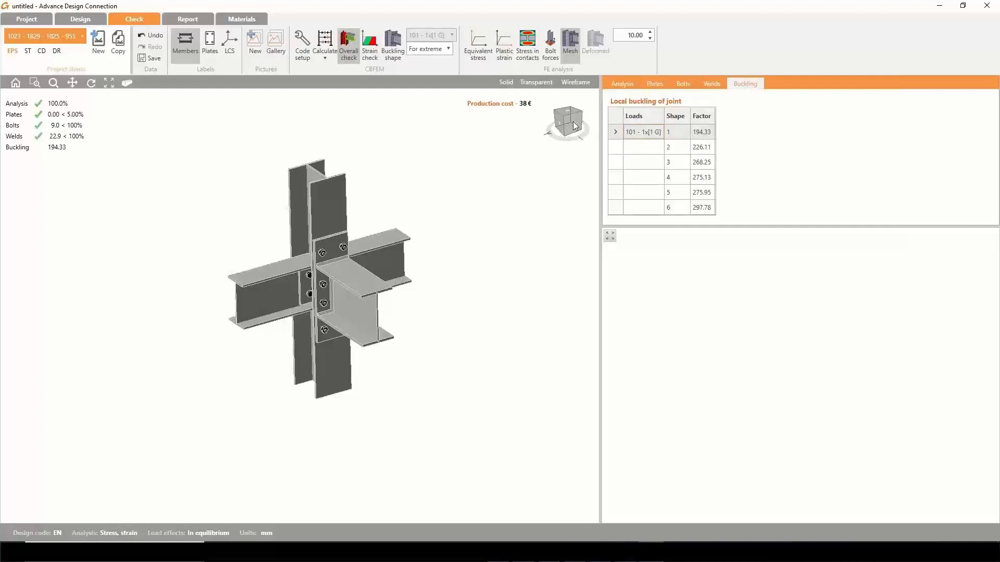
click(393, 46)
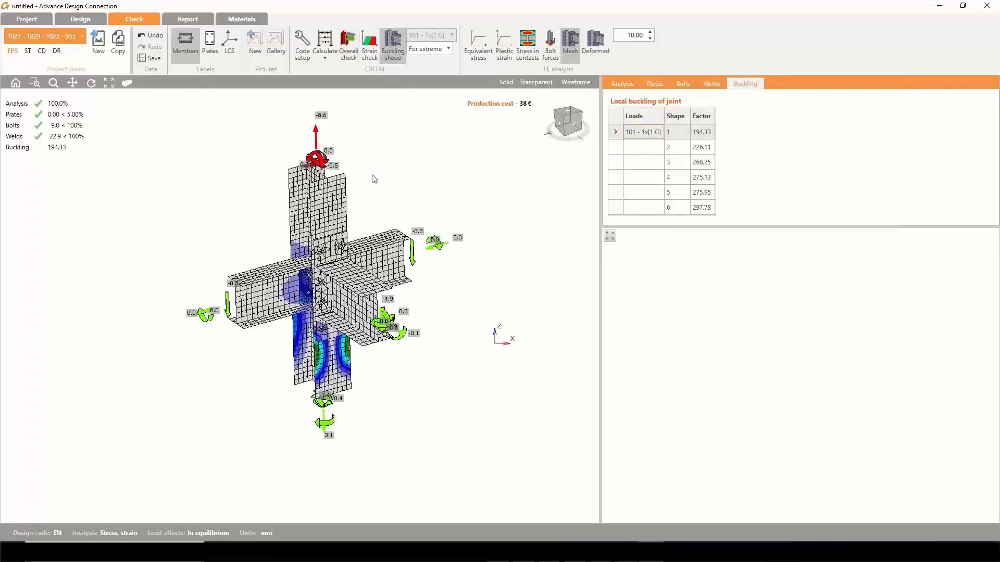
scroll(331, 271, up, 3)
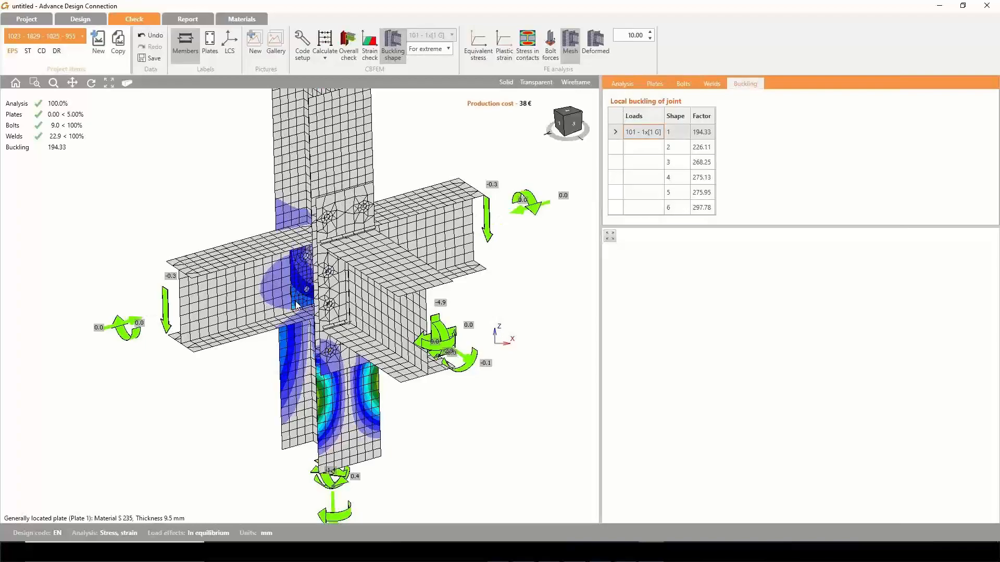
scroll(347, 280, down, 1)
right_drag(346, 279, 363, 245)
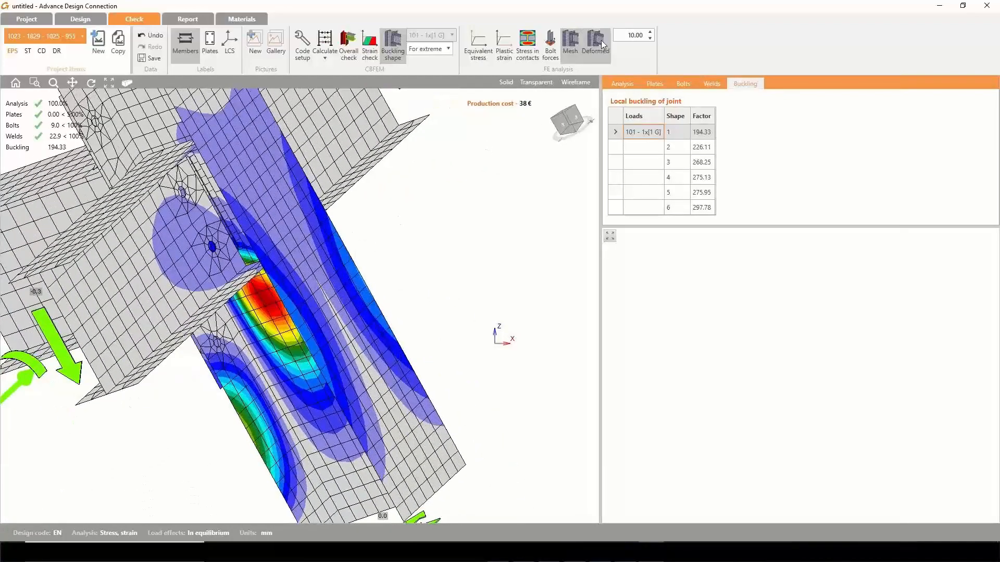
Show the buckling shape in deformed form, inspect shape 1 on the column, and compare it with shape 2
click(595, 45)
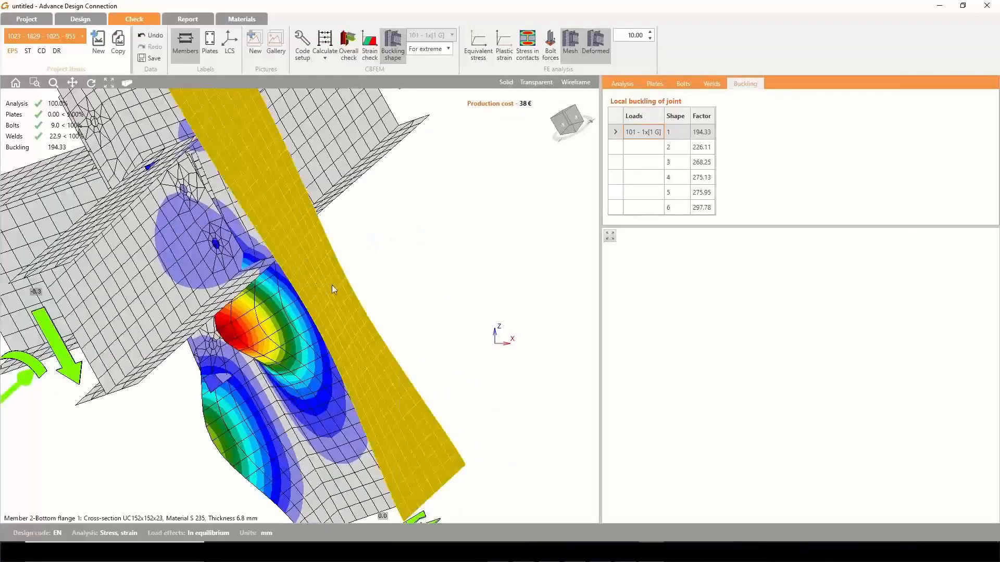
right_drag(332, 285, 281, 331)
click(643, 147)
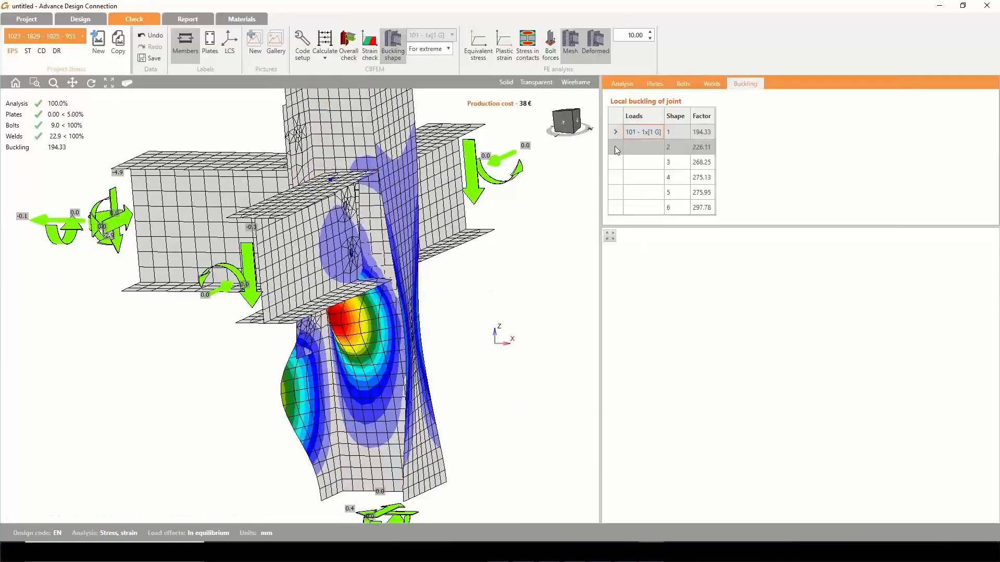
right_drag(469, 273, 474, 313)
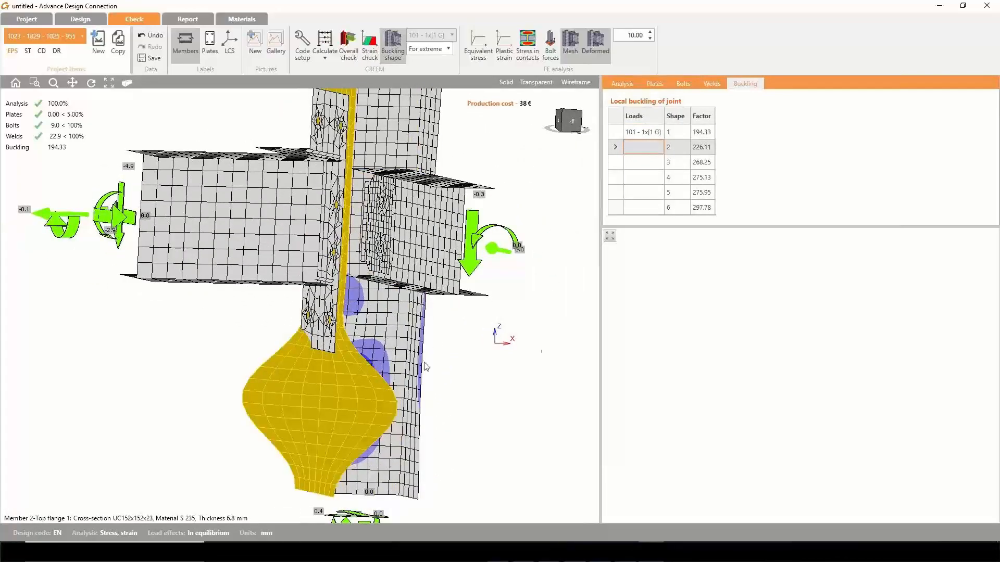
Display buckling shape 3 and examine the deformed lower part of the column and the whole joint
click(615, 162)
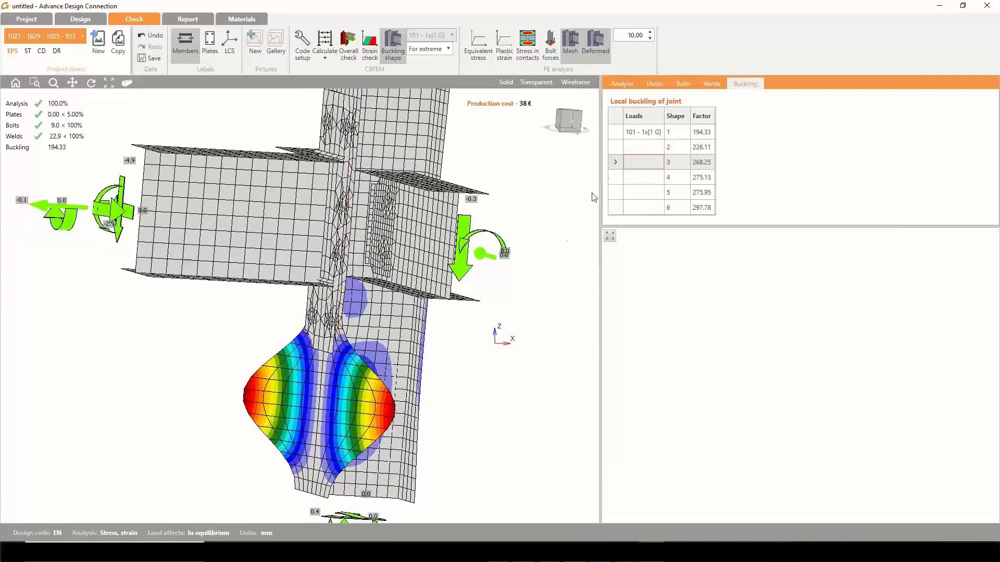
right_drag(467, 389, 424, 368)
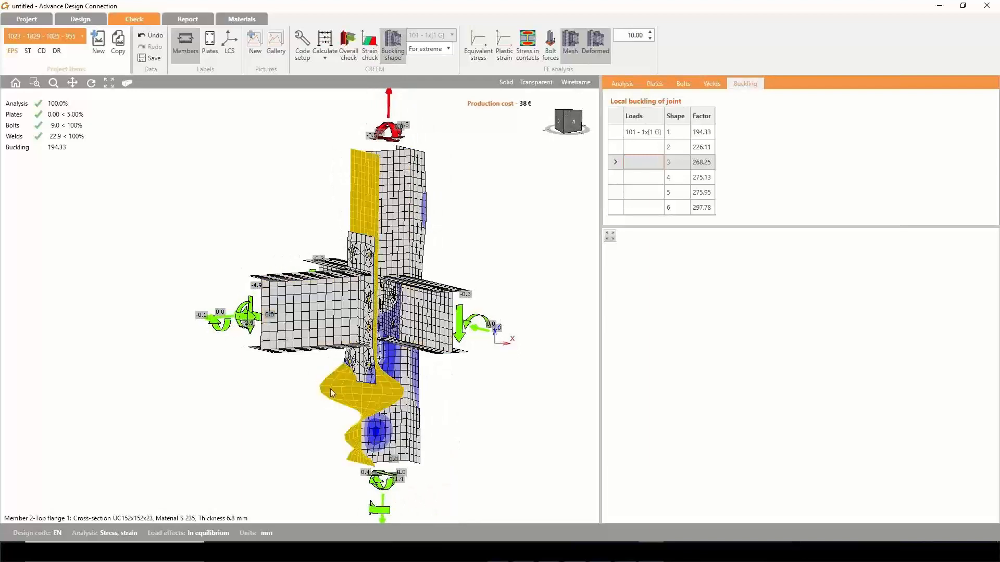
right_drag(330, 389, 337, 396)
middle_drag(336, 396, 304, 389)
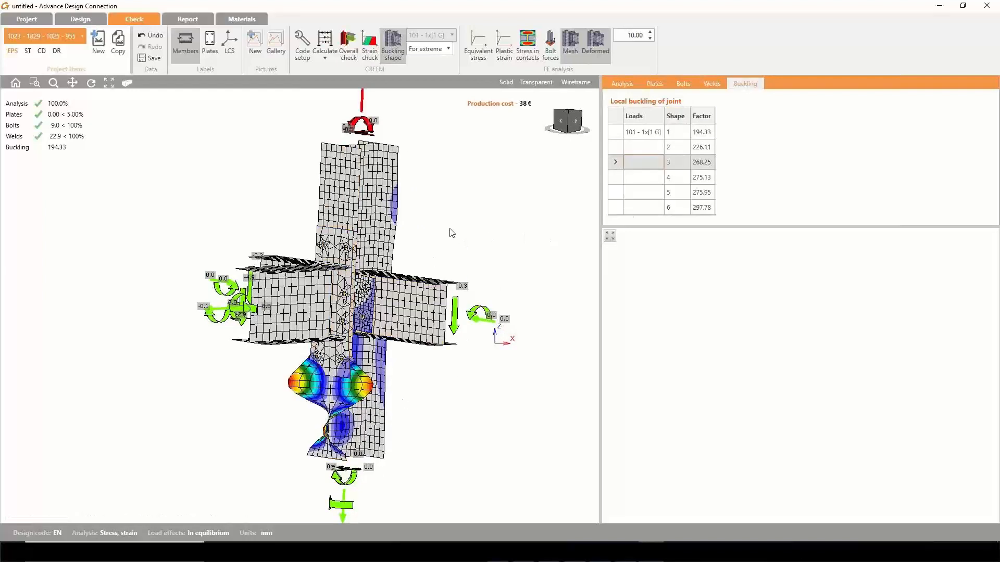
middle_drag(451, 233, 432, 223)
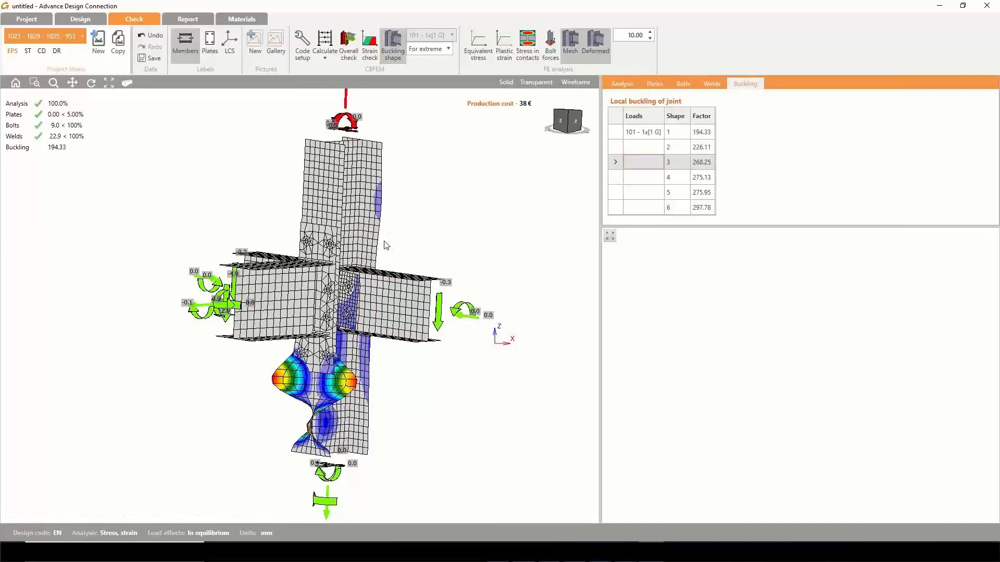
scroll(406, 250, down, 2)
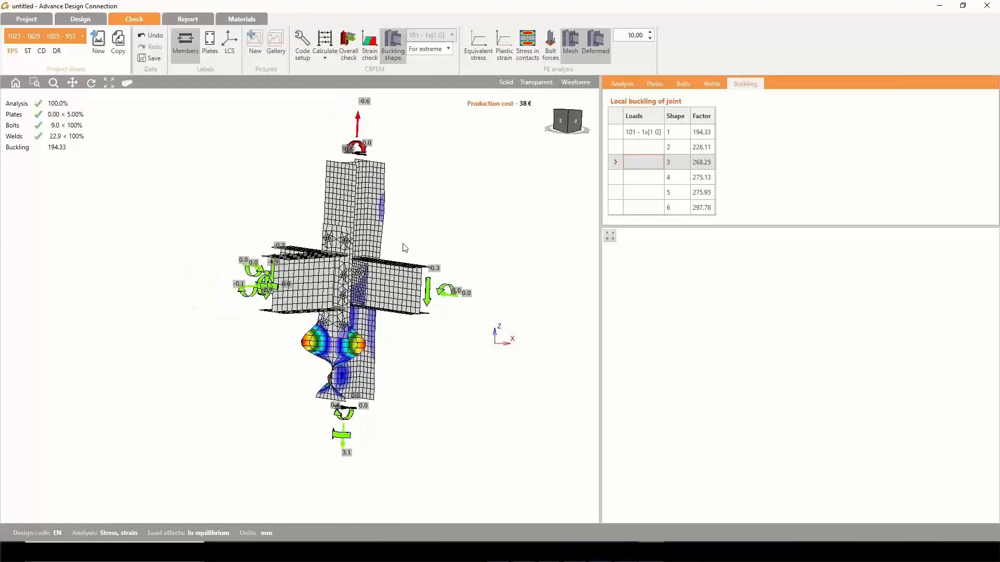